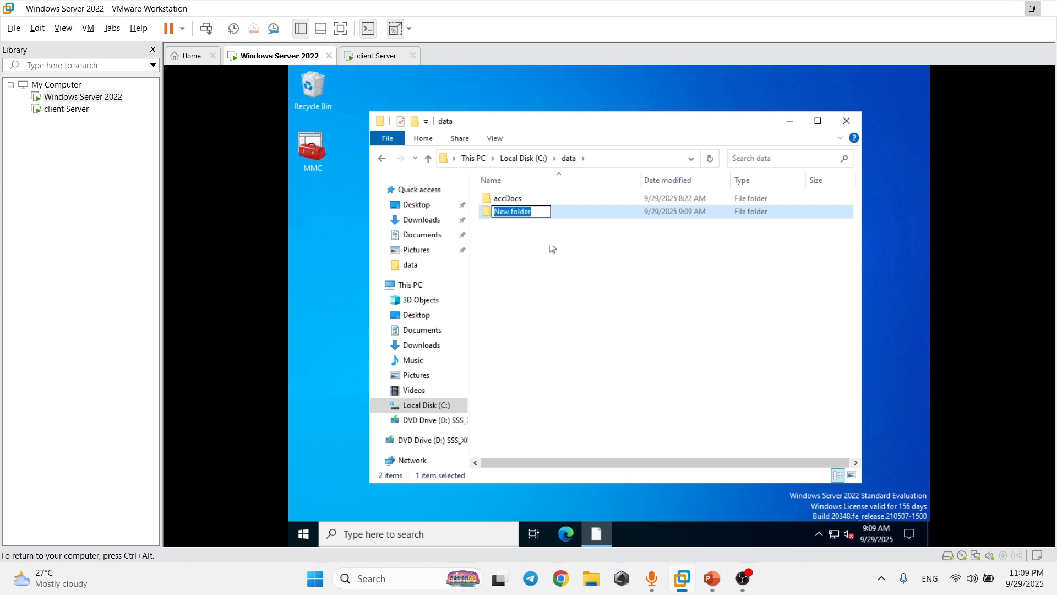
# Name the new folder userdata.
pyautogui.write('userdata')
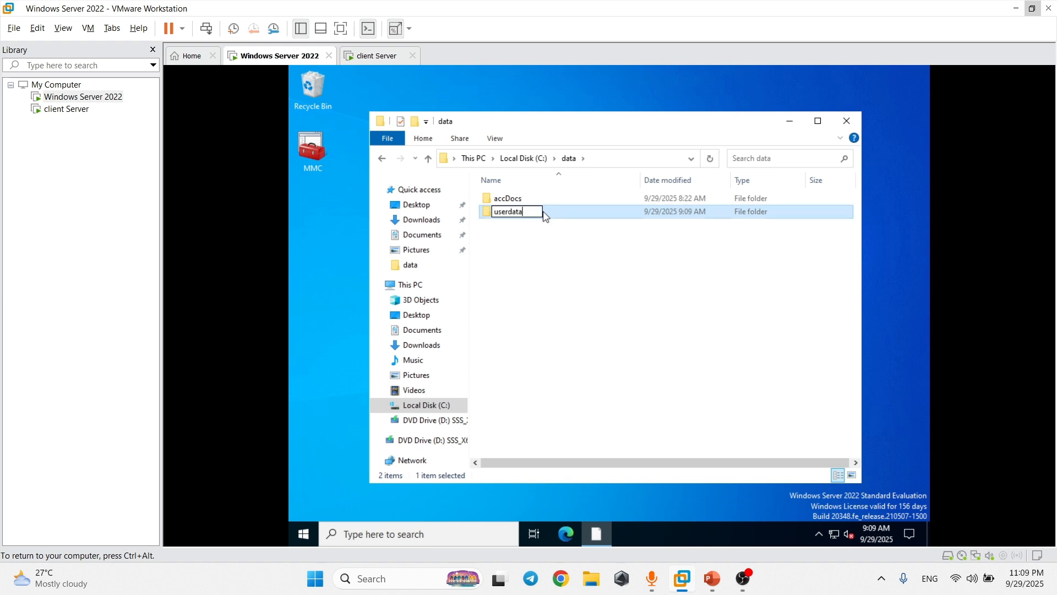
pyautogui.press('Return')
pyautogui.rightClick(547, 216)
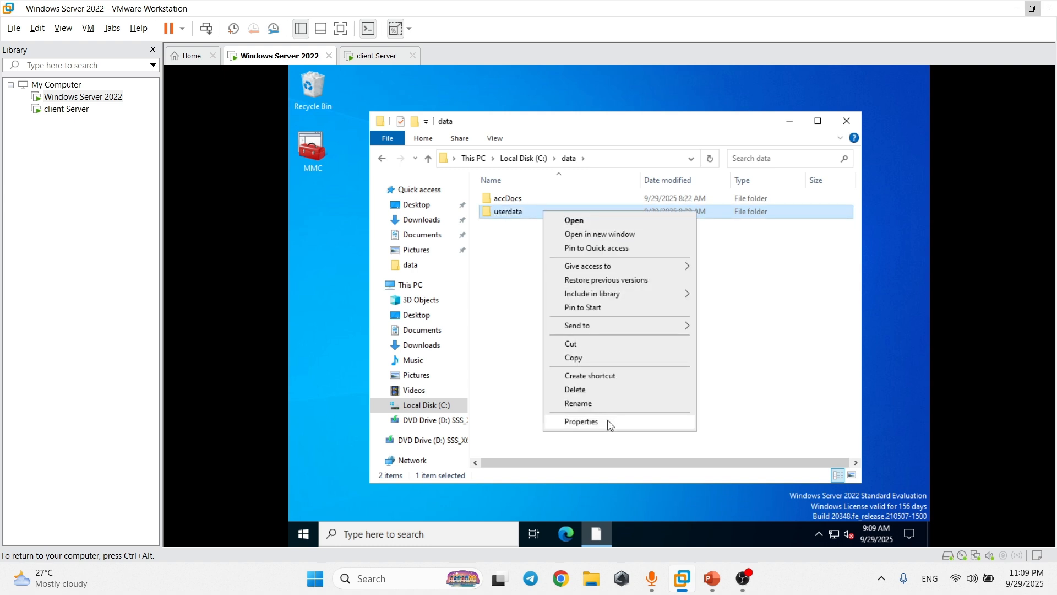
pyautogui.click(506, 288)
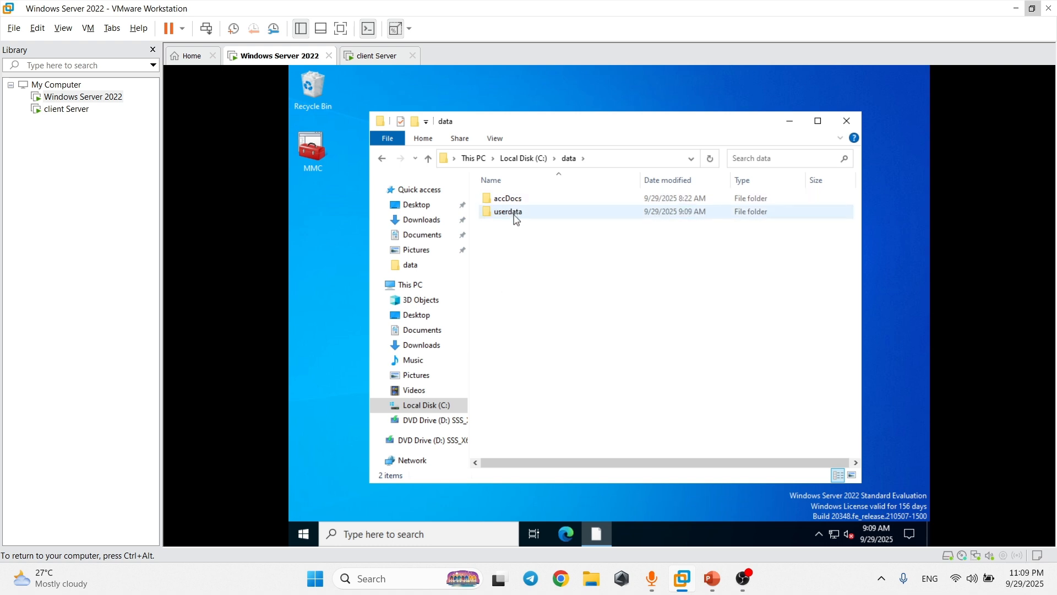
# Sign in to the client Server VM with its account password.
pyautogui.click(377, 56)
pyautogui.click(521, 233)
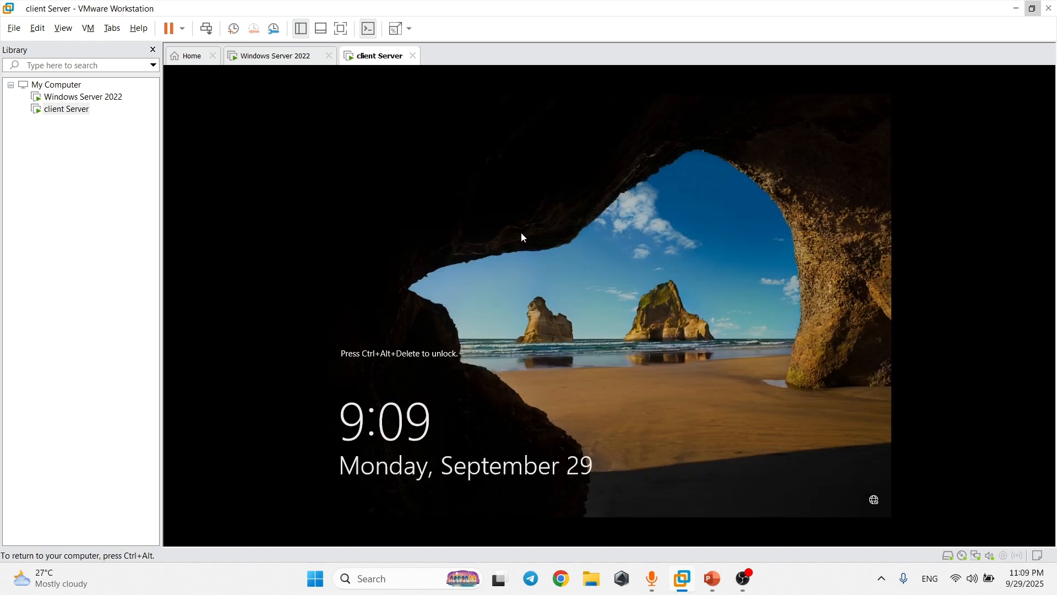
pyautogui.press('ctrl+alt+Insert')
pyautogui.write('*******')
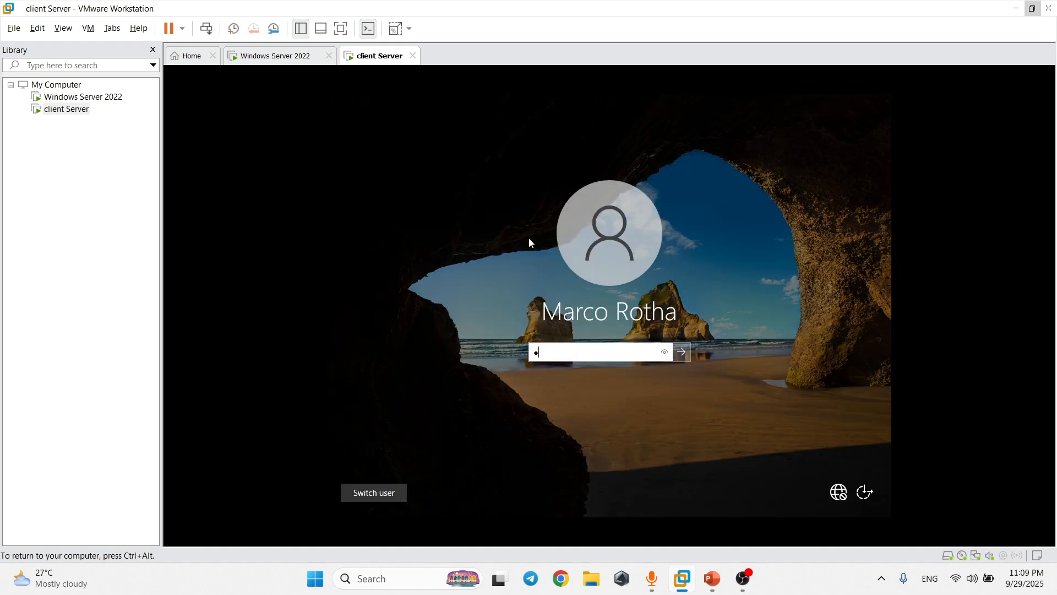
pyautogui.press('Return')
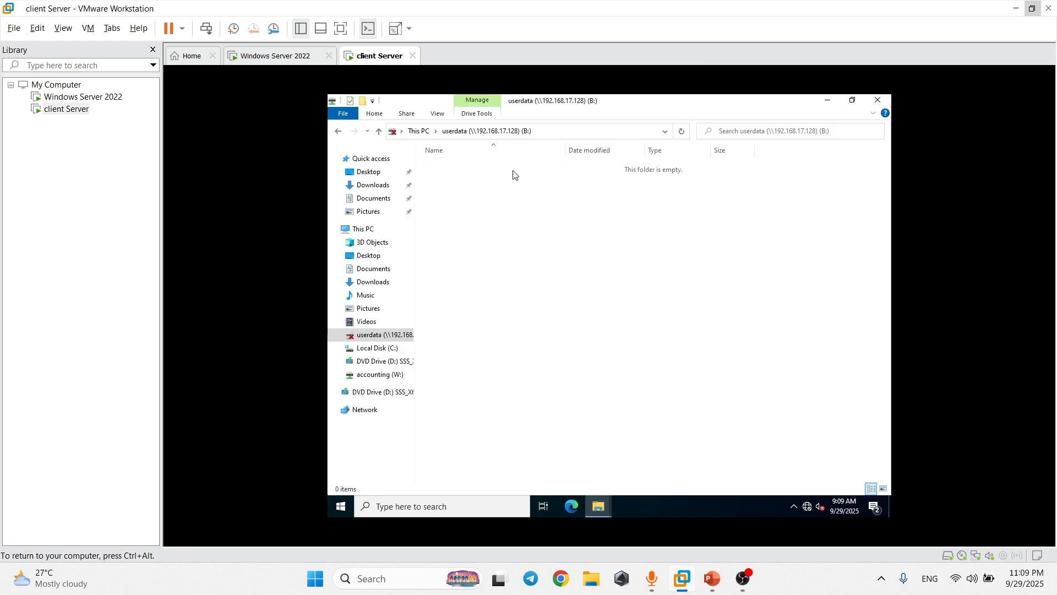
# View the server's shares at \\192.168.17.128 in the client's File Explorer, then return to the server.
pyautogui.rightClick(780, 174)
pyautogui.rightClick(692, 209)
pyautogui.click(600, 499)
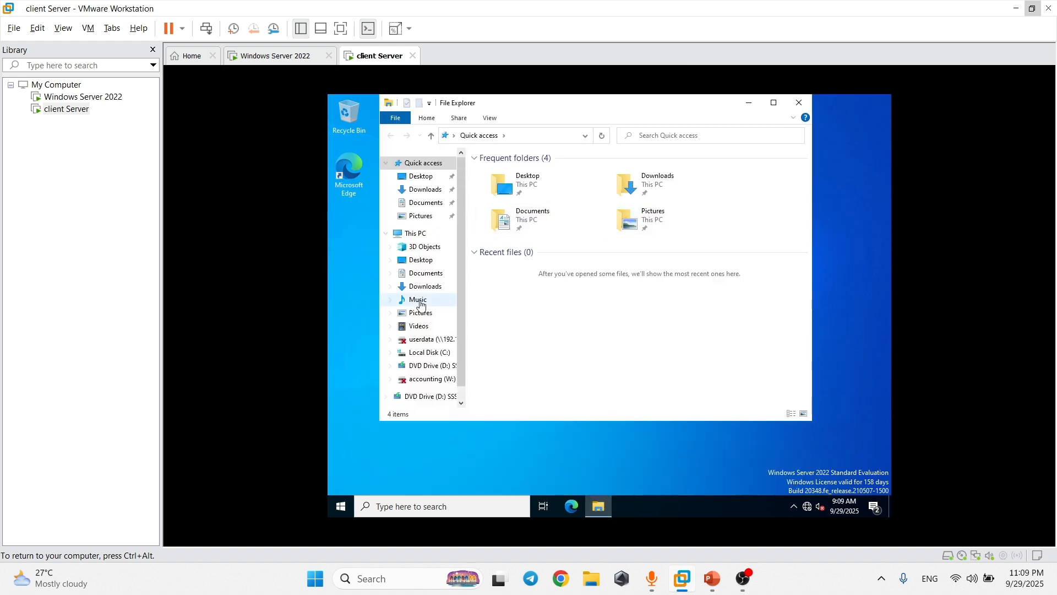
pyautogui.click(523, 133)
pyautogui.write('//')
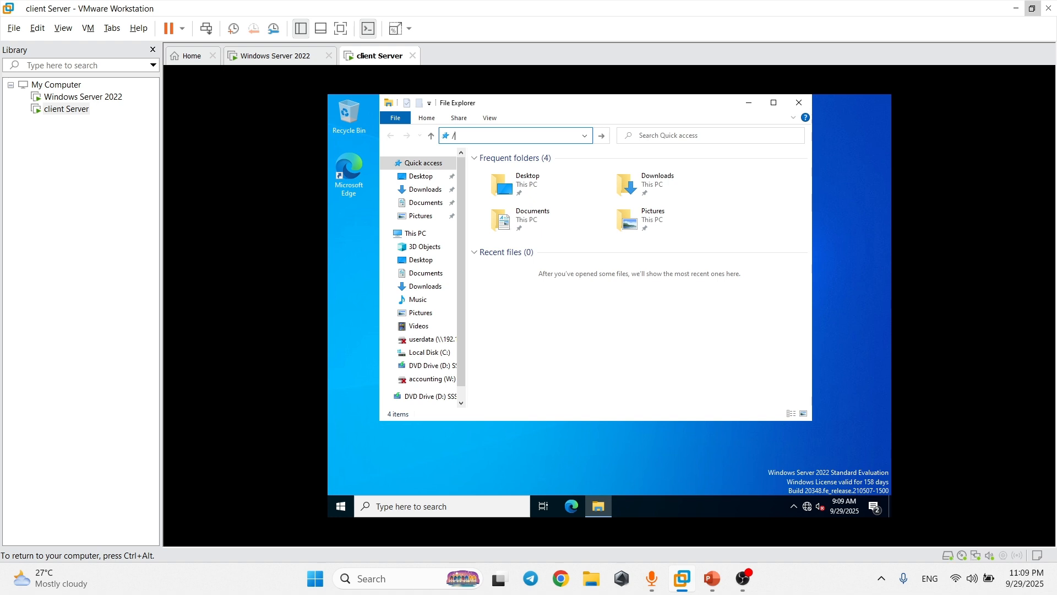
pyautogui.write('\\192.168.17.128')
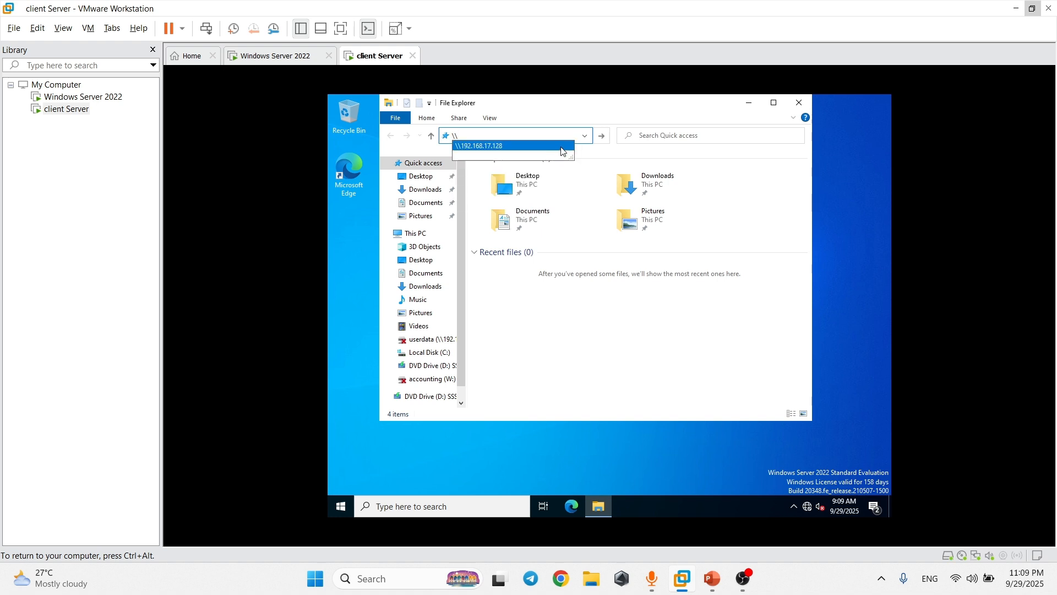
pyautogui.click(550, 151)
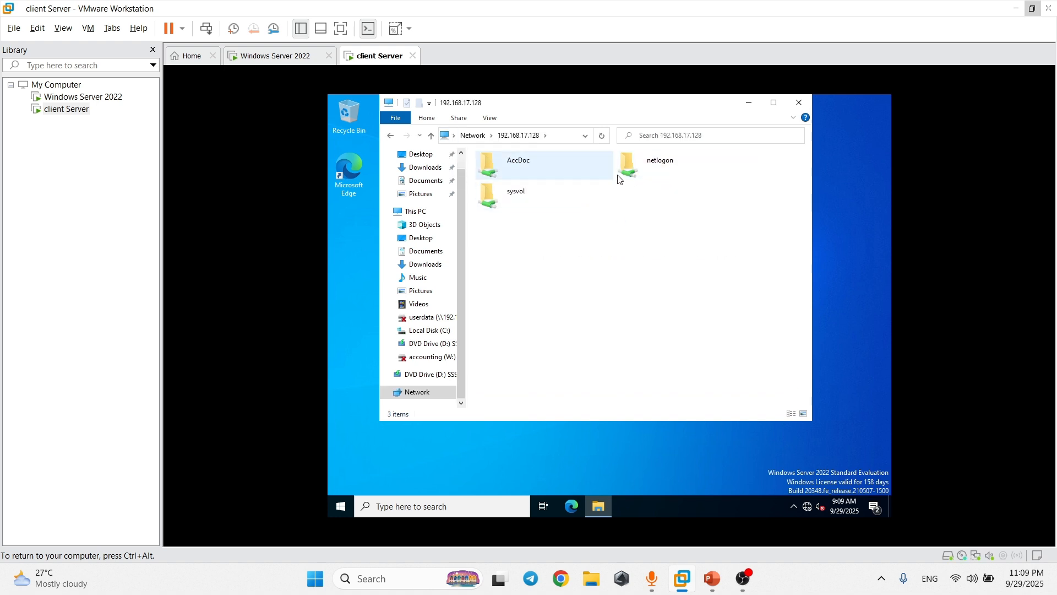
pyautogui.click(273, 55)
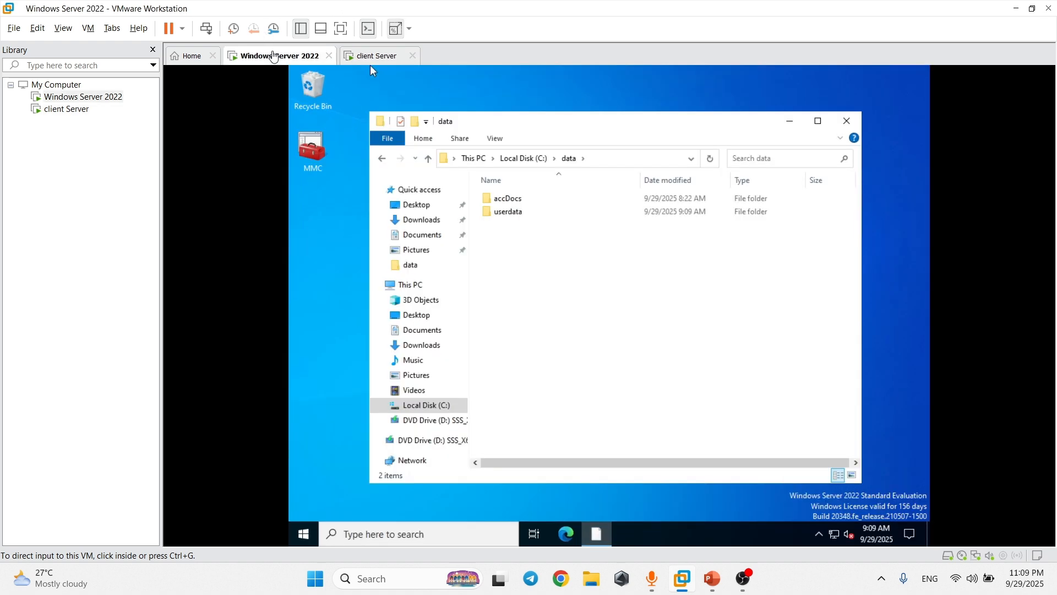
# Enable Share this folder for userdata in Advanced Sharing and bring up its Permissions.
pyautogui.rightClick(506, 238)
pyautogui.rightClick(513, 213)
pyautogui.click(593, 423)
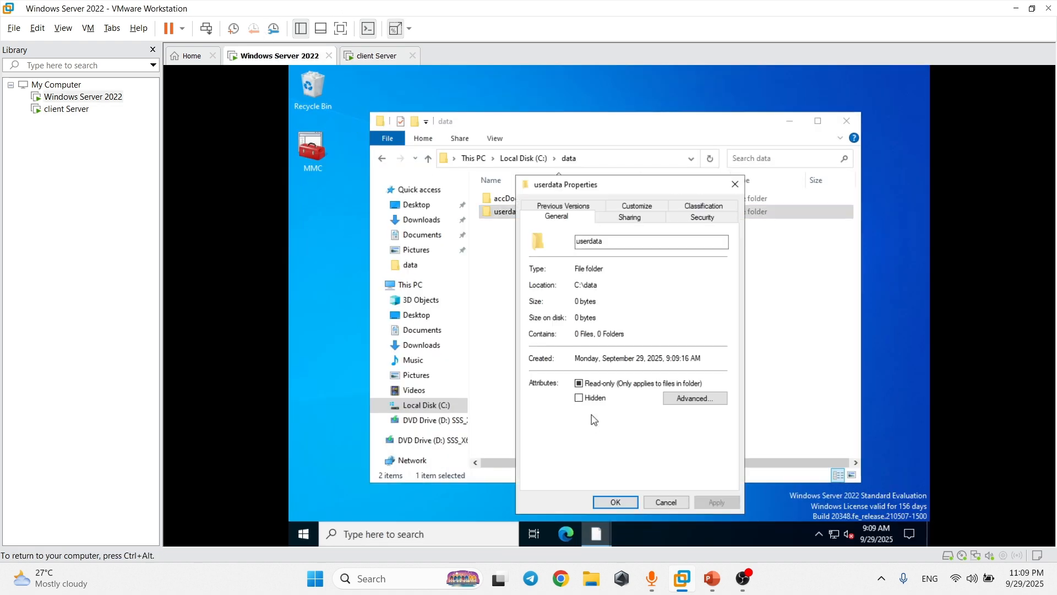
pyautogui.click(611, 226)
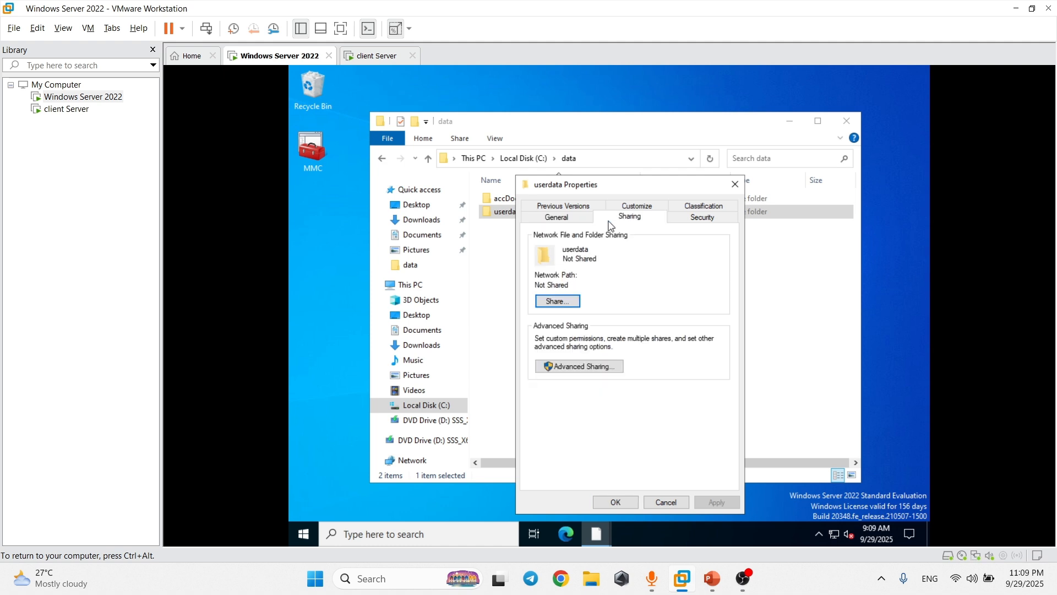
pyautogui.click(591, 367)
pyautogui.click(534, 228)
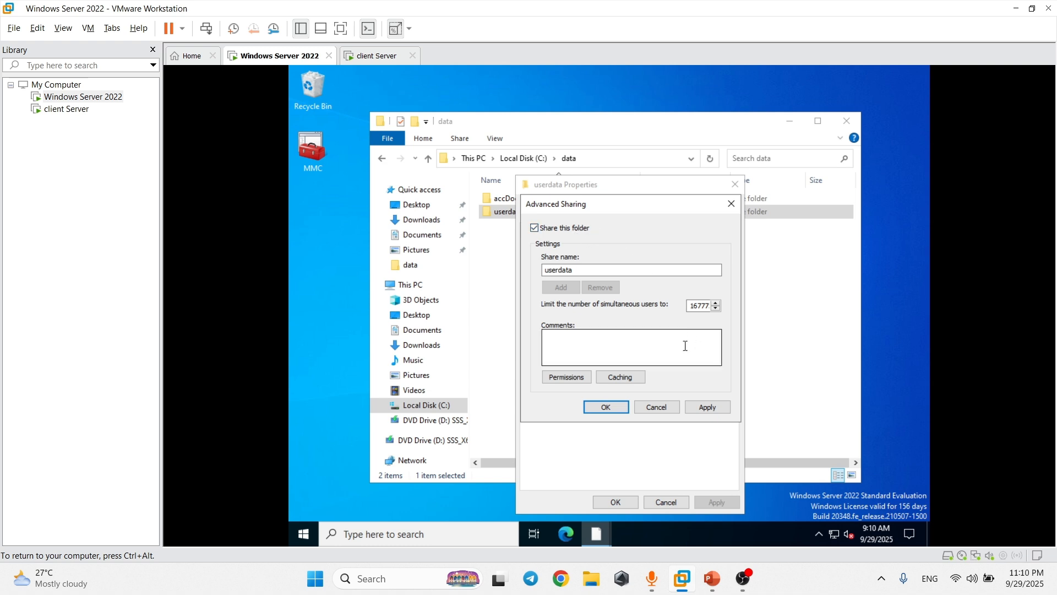
pyautogui.click(567, 377)
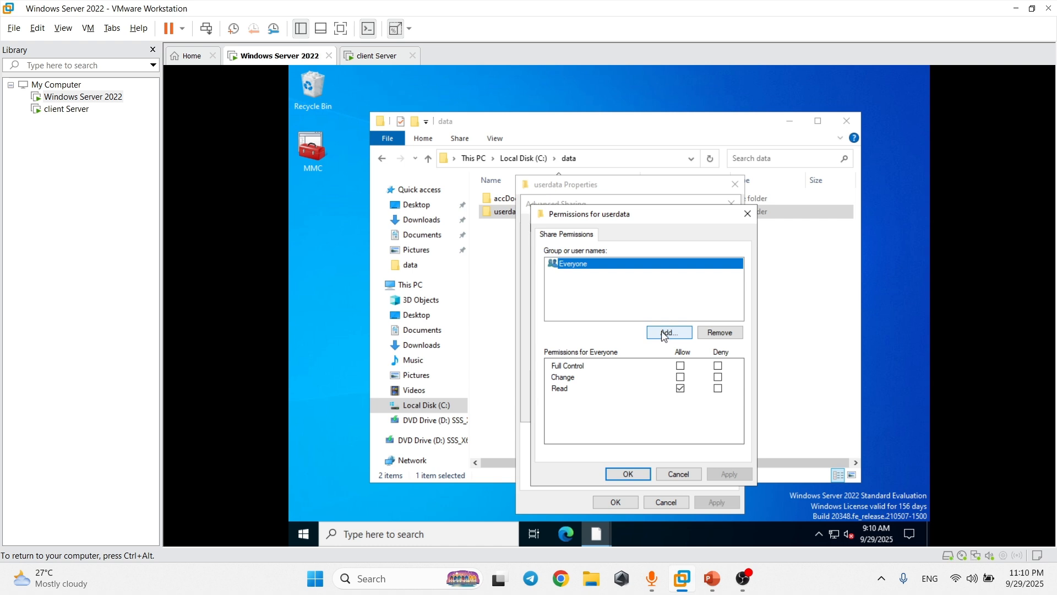
# Add accGroup from the kakada.local directory to the userdata share permissions.
pyautogui.click(667, 334)
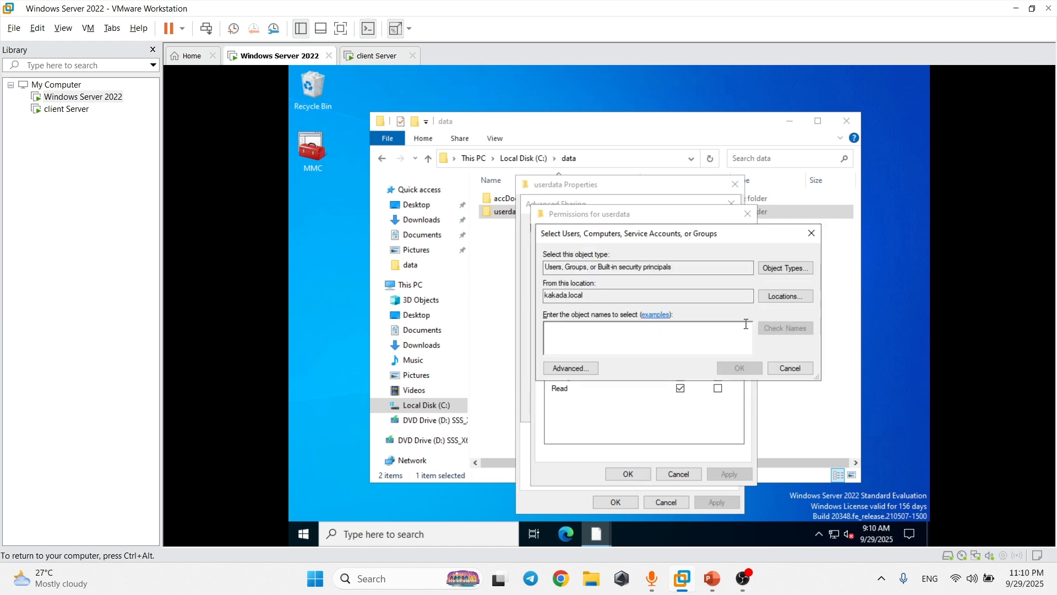
pyautogui.click(812, 233)
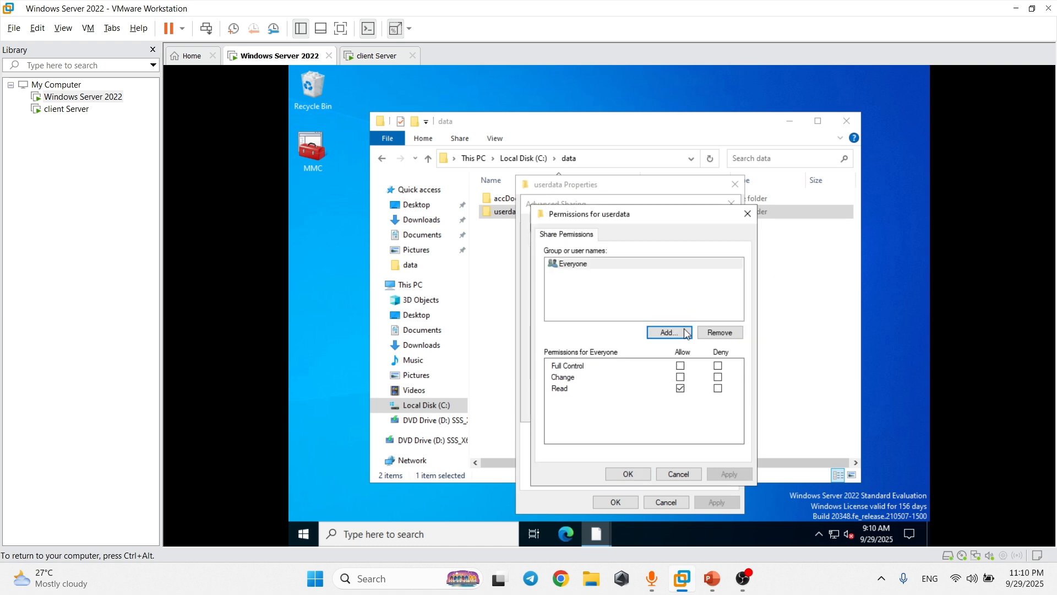
pyautogui.click(681, 335)
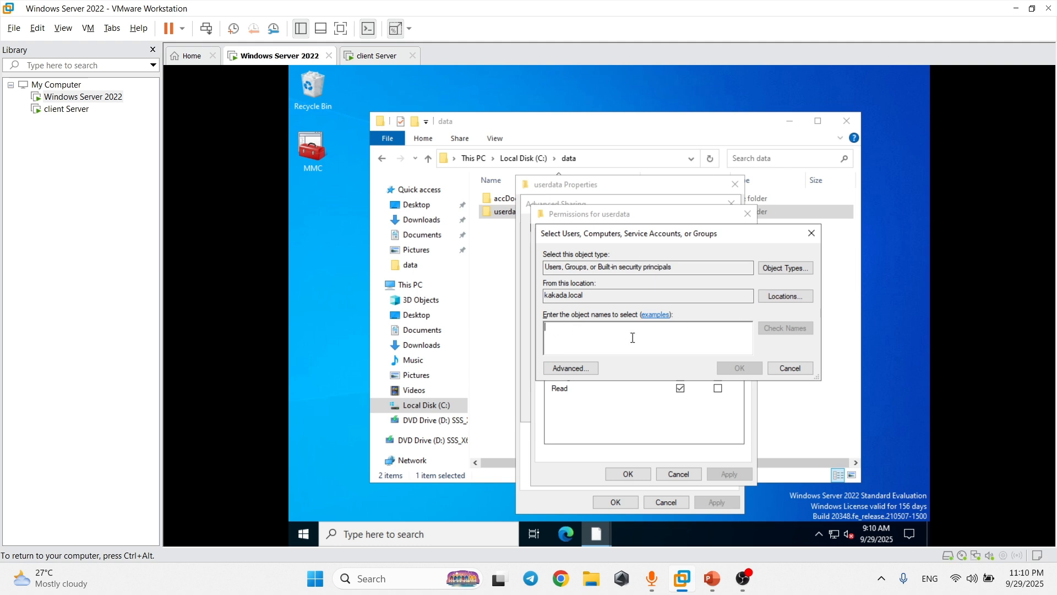
pyautogui.click(571, 368)
pyautogui.click(838, 286)
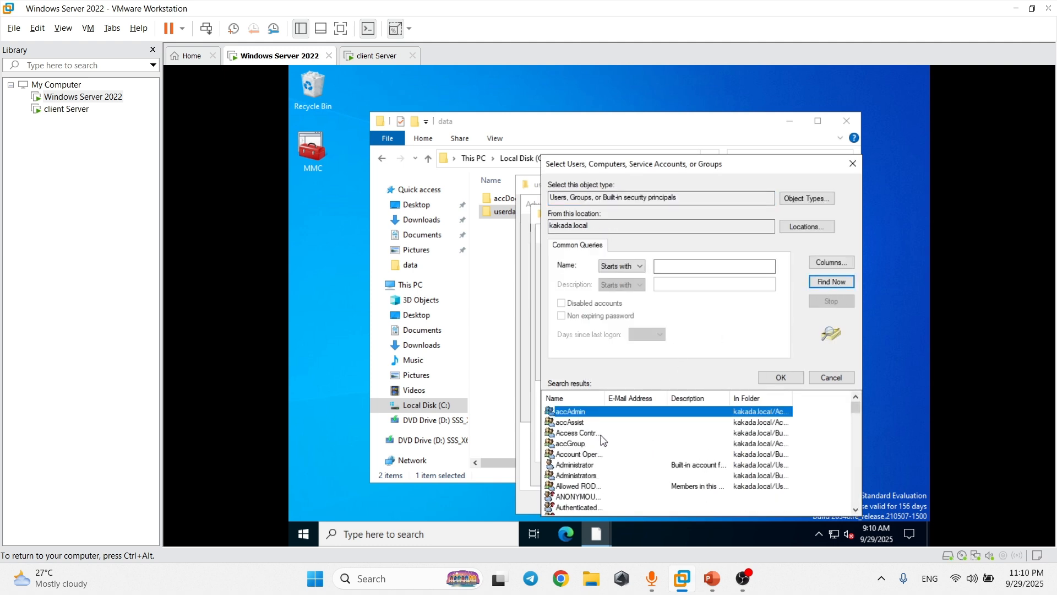
pyautogui.click(578, 443)
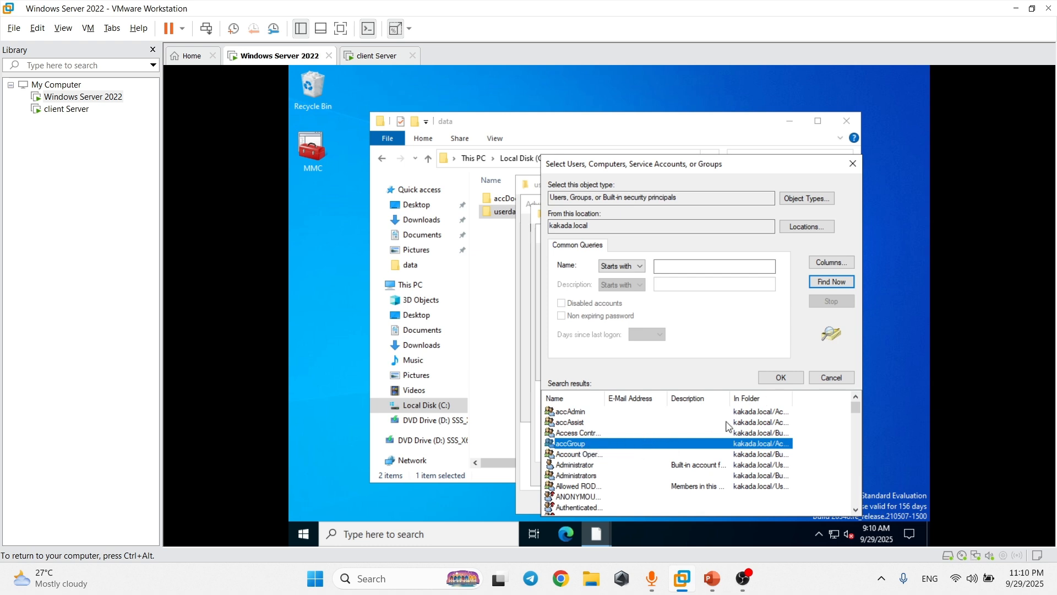
pyautogui.click(781, 377)
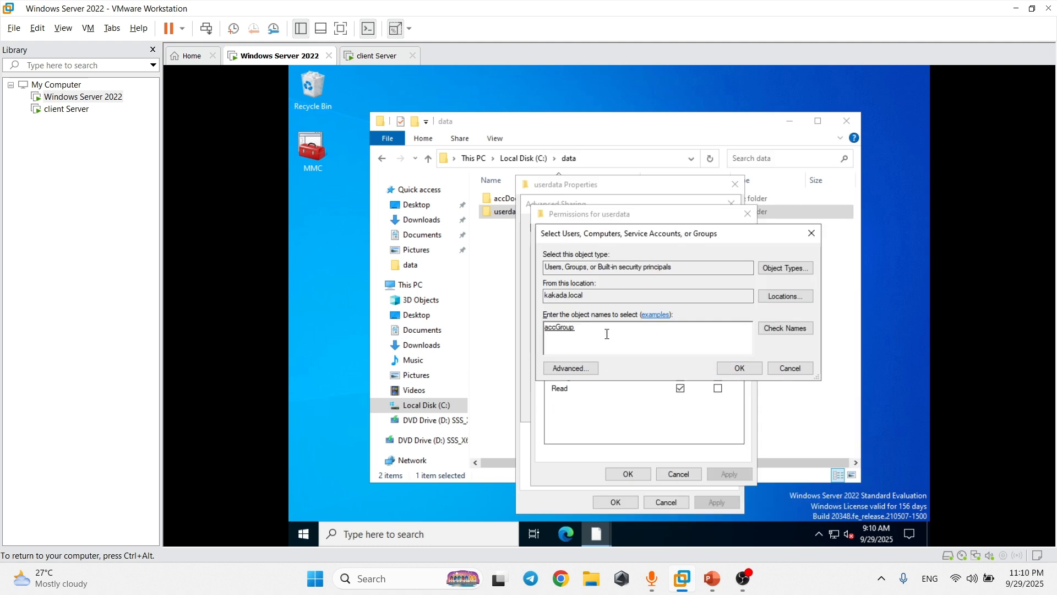
pyautogui.click(589, 330)
pyautogui.click(739, 369)
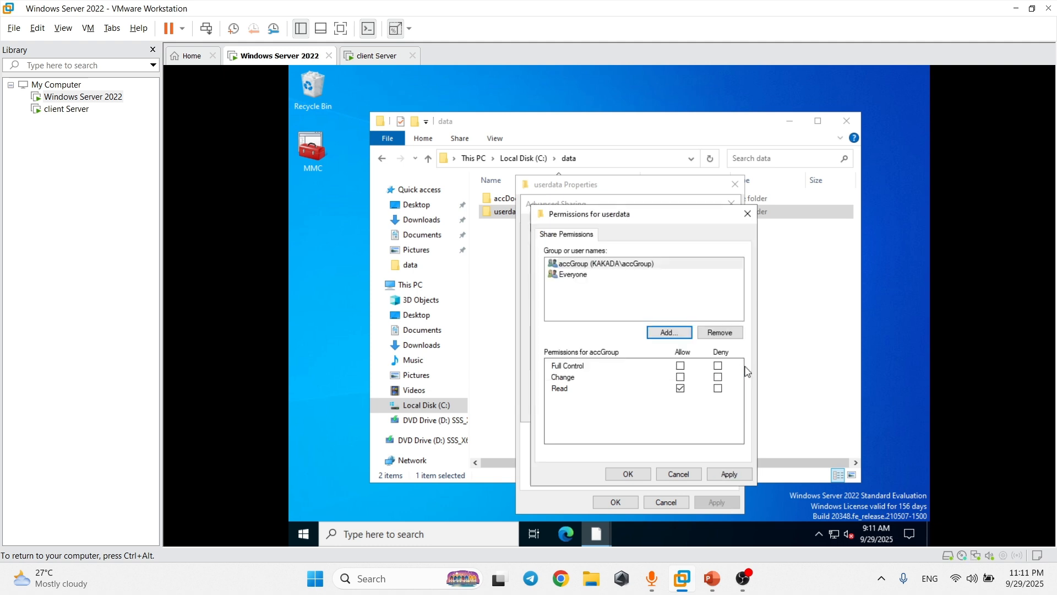
# Grant accGroup Full Control, apply and close the sharing dialogs, then switch to the client VM.
pyautogui.click(682, 366)
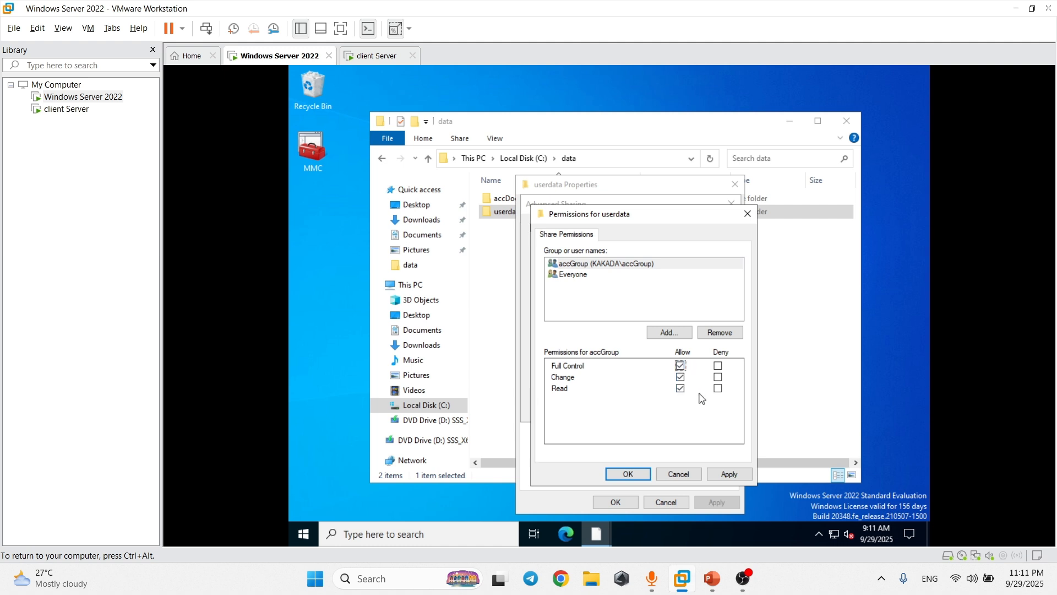
pyautogui.click(732, 475)
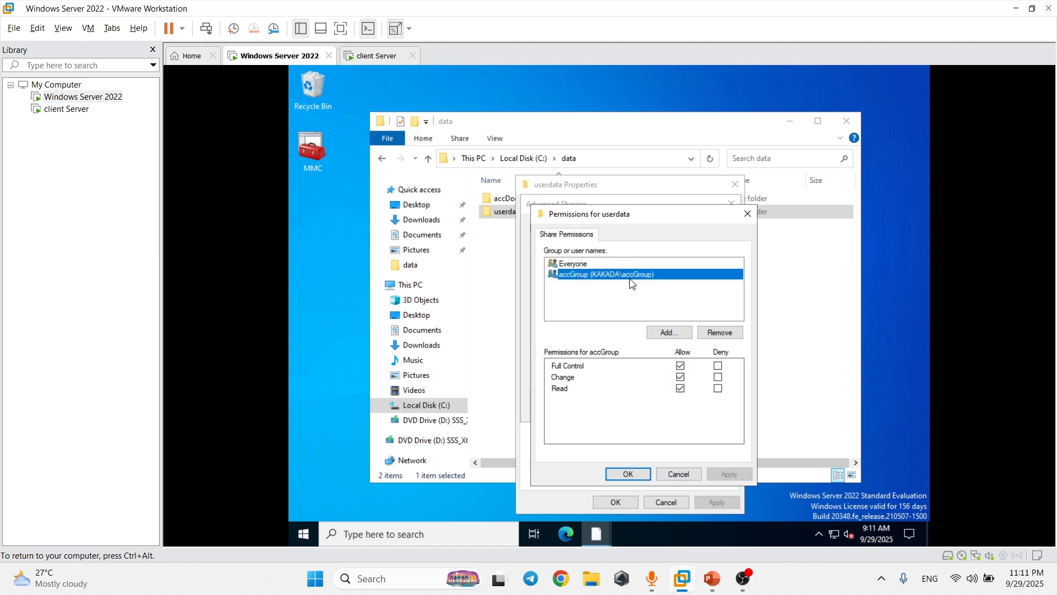
pyautogui.click(628, 475)
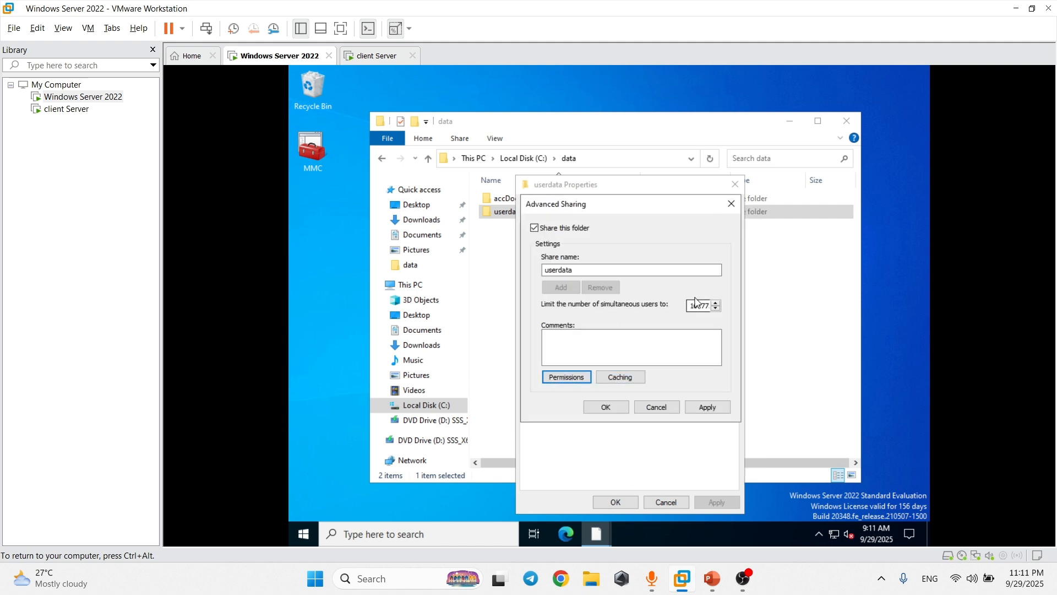
pyautogui.click(605, 407)
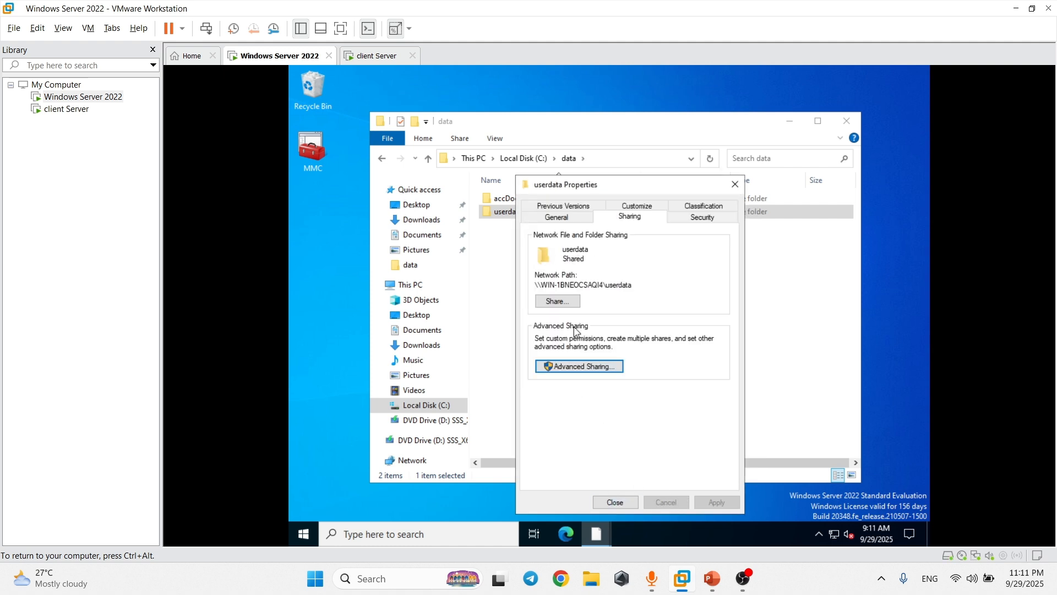
pyautogui.moveTo(535, 285)
pyautogui.mouseDown()
pyautogui.moveTo(639, 286)
pyautogui.moveTo(530, 286)
pyautogui.mouseUp()
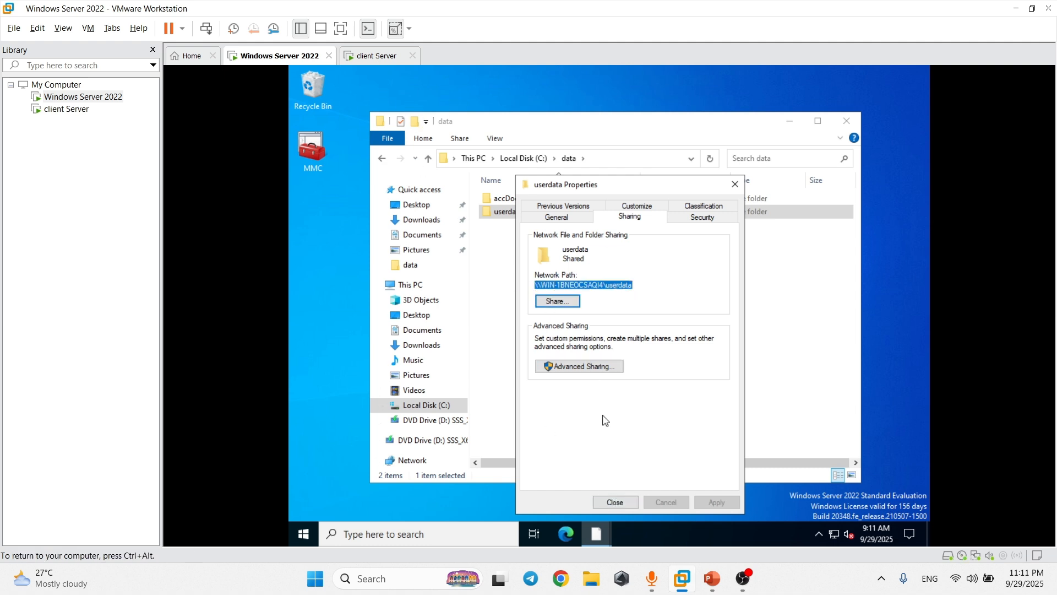
pyautogui.click(615, 502)
pyautogui.click(380, 56)
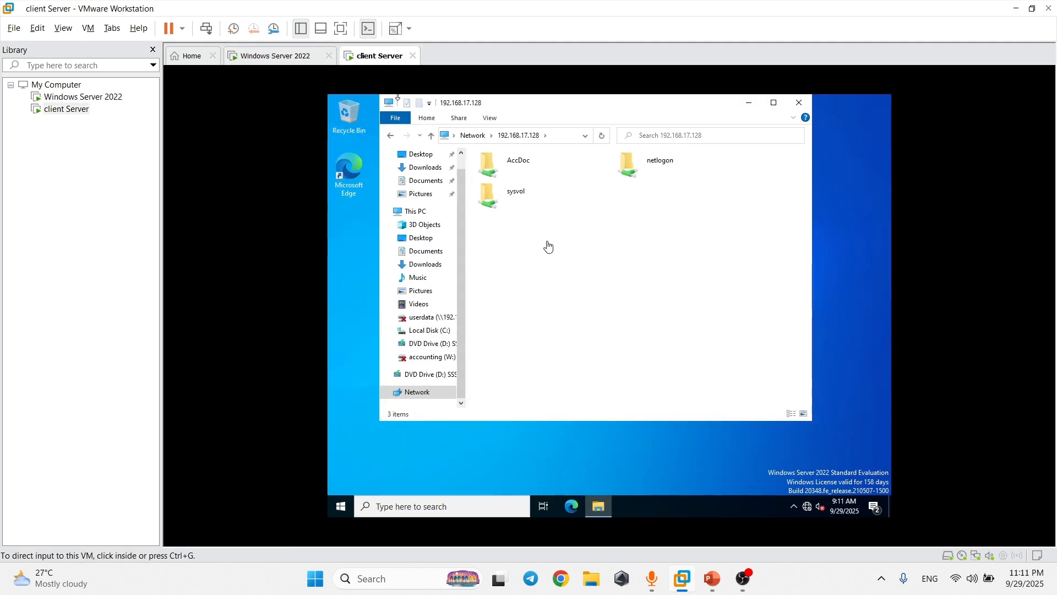
# Reopen the client's File Explorer at \\192.168.17.128 to list the server's shares.
pyautogui.click(749, 102)
pyautogui.click(599, 506)
pyautogui.click(534, 134)
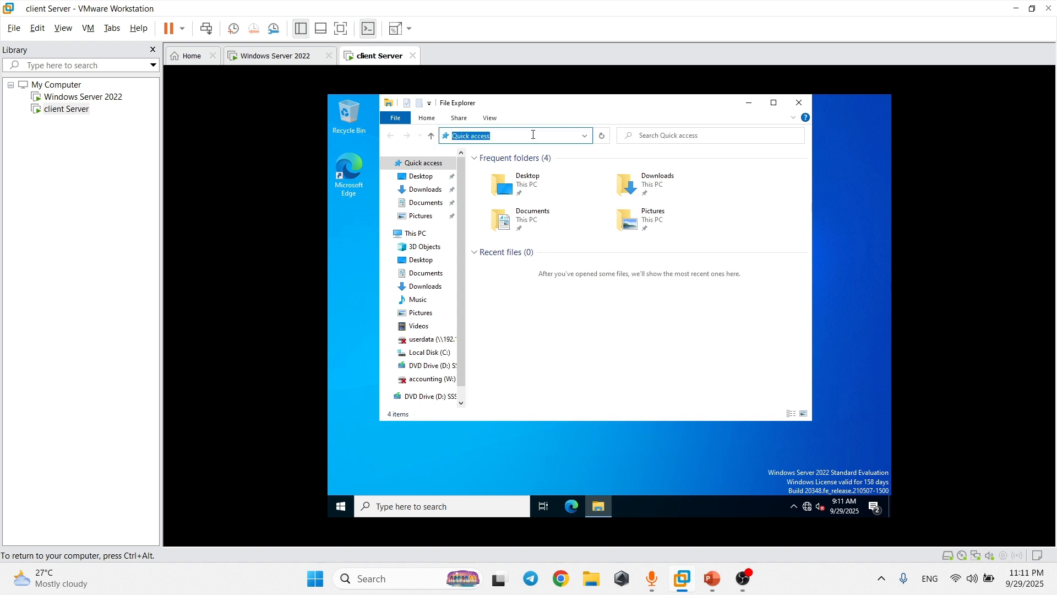
pyautogui.write('\\\\')
pyautogui.press('Down')
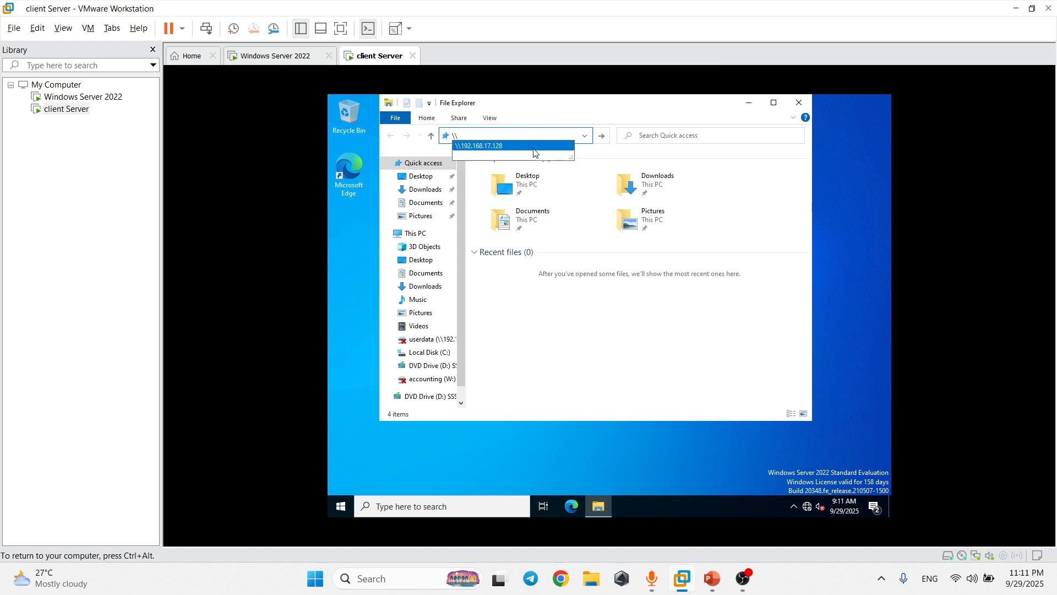
pyautogui.press('Return')
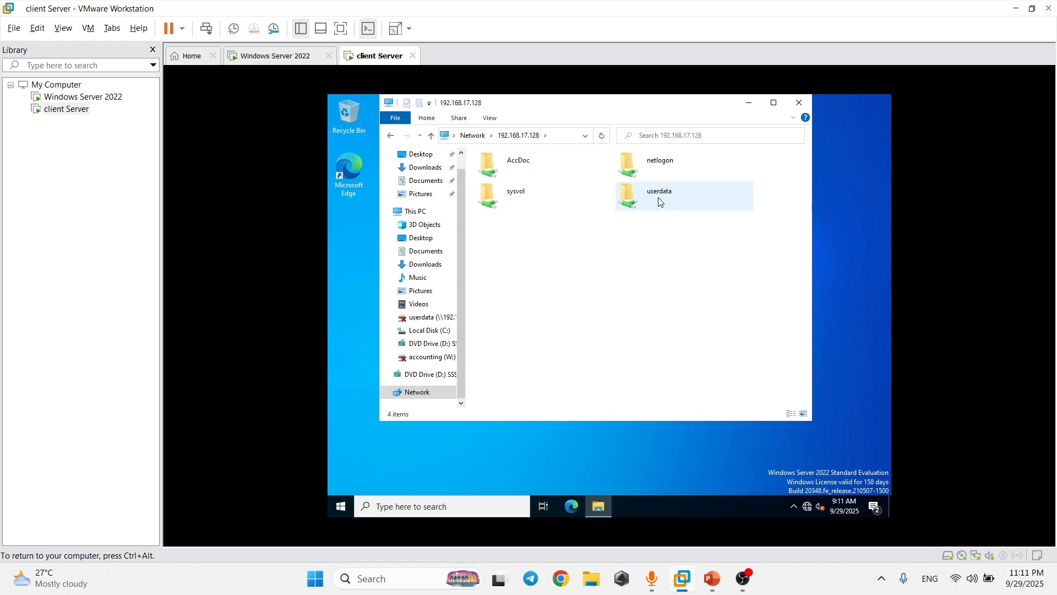
pyautogui.doubleClick(664, 204)
pyautogui.hotkey('alt', 'Left')
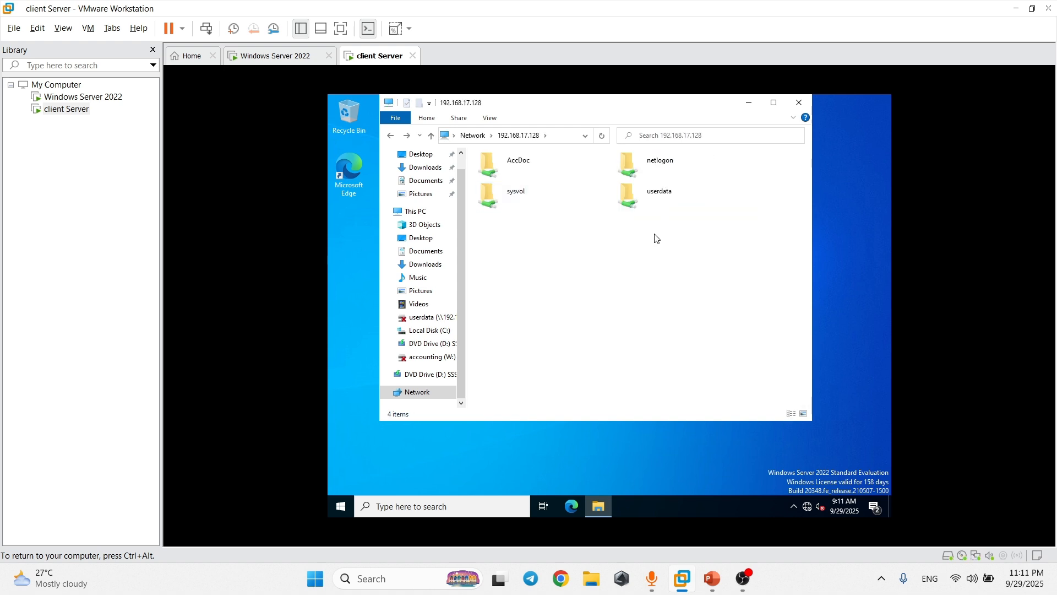
# Map the userdata share as network drive I:.
pyautogui.click(674, 200)
pyautogui.rightClick(633, 209)
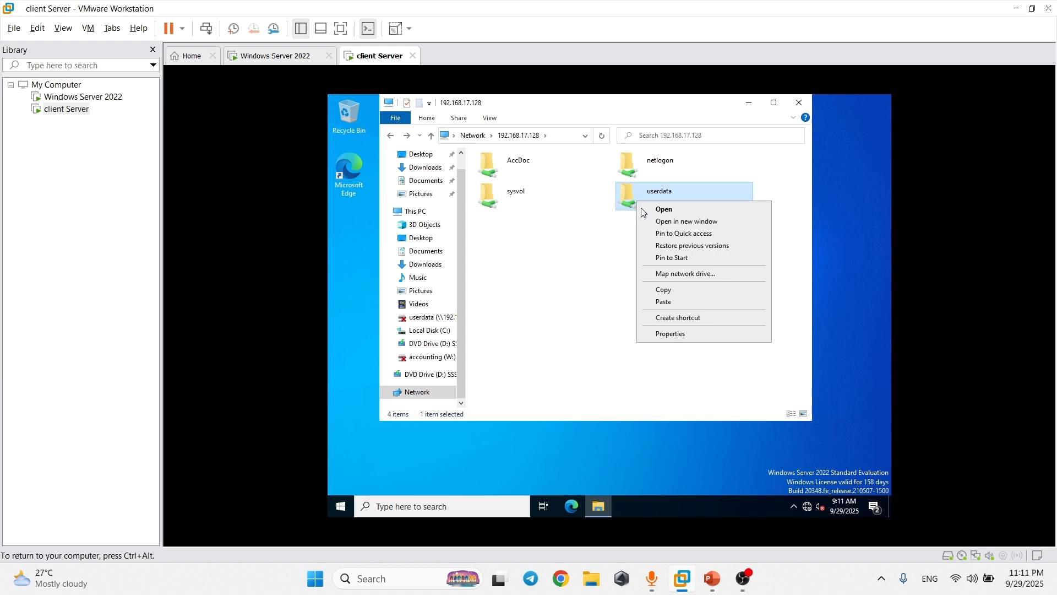
pyautogui.click(676, 278)
pyautogui.click(551, 254)
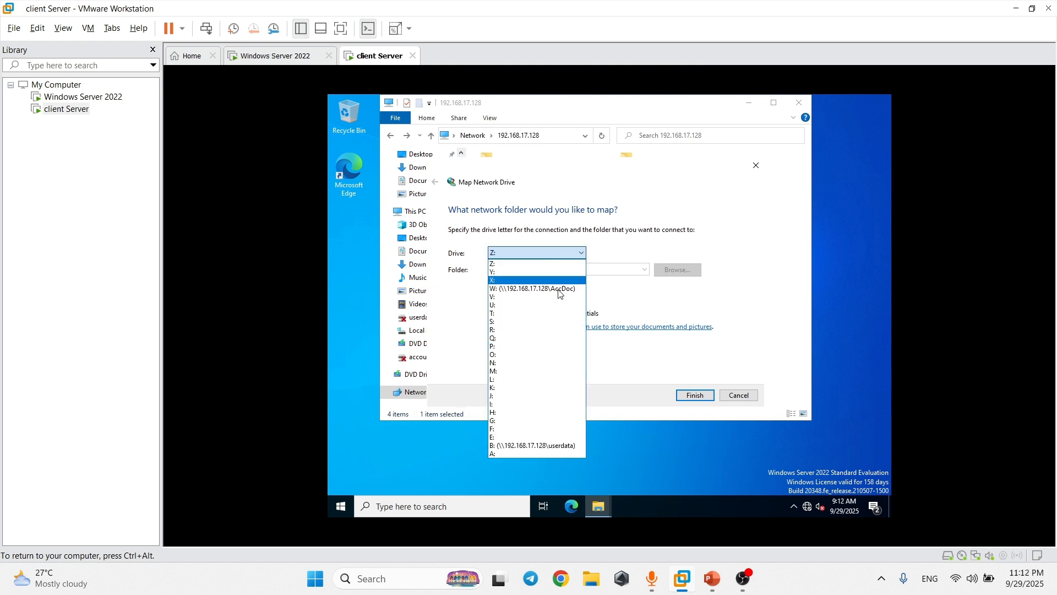
pyautogui.click(512, 406)
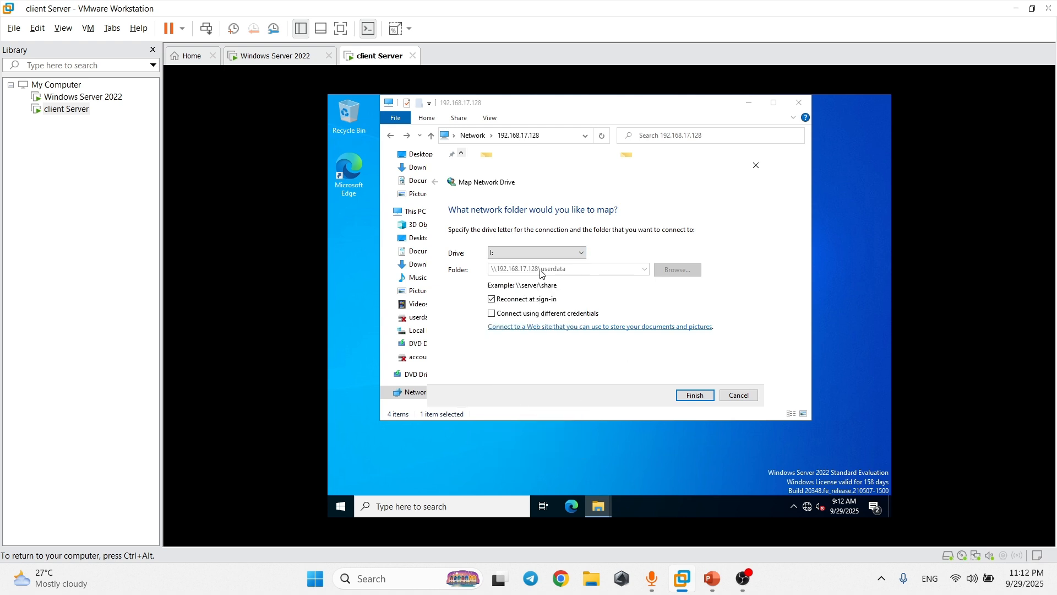
pyautogui.click(696, 398)
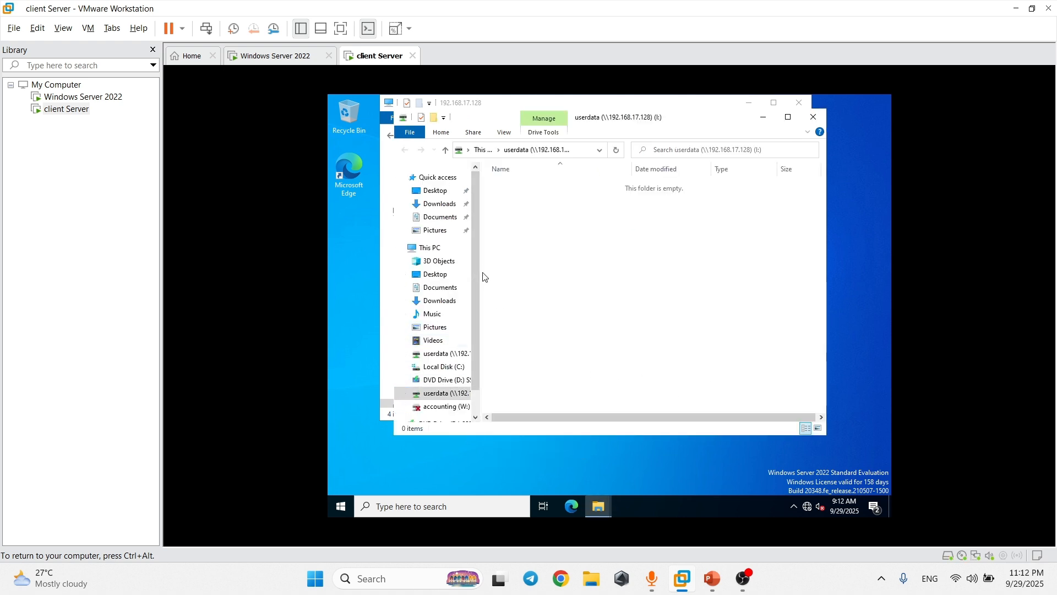
# Shorten the mapped I: drive's label to userdata, then switch back to the Windows Server 2022 VM.
pyautogui.moveTo(483, 276); pyautogui.dragTo(576, 275)
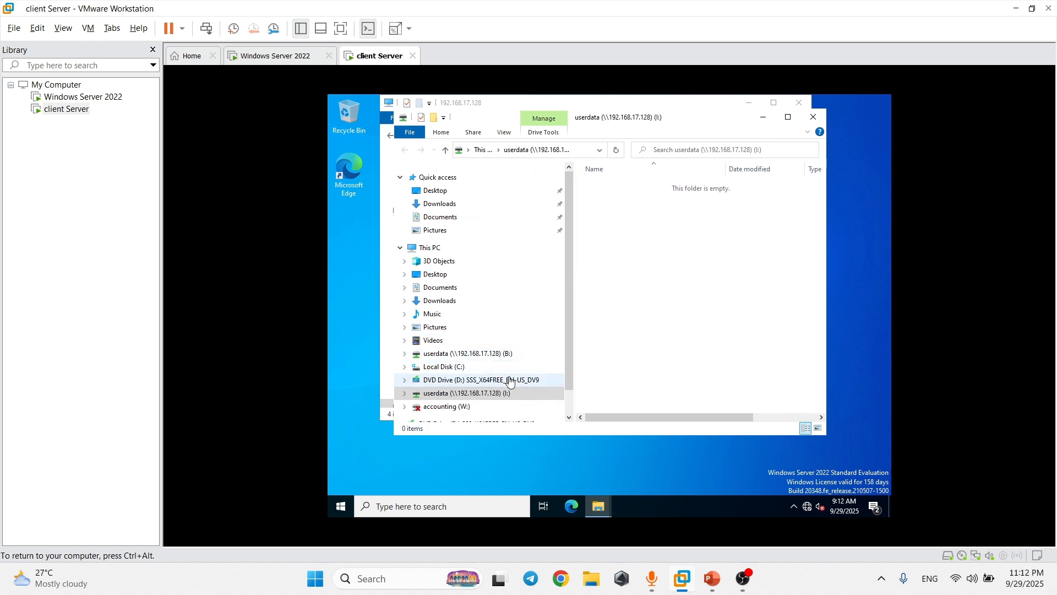
pyautogui.click(498, 395)
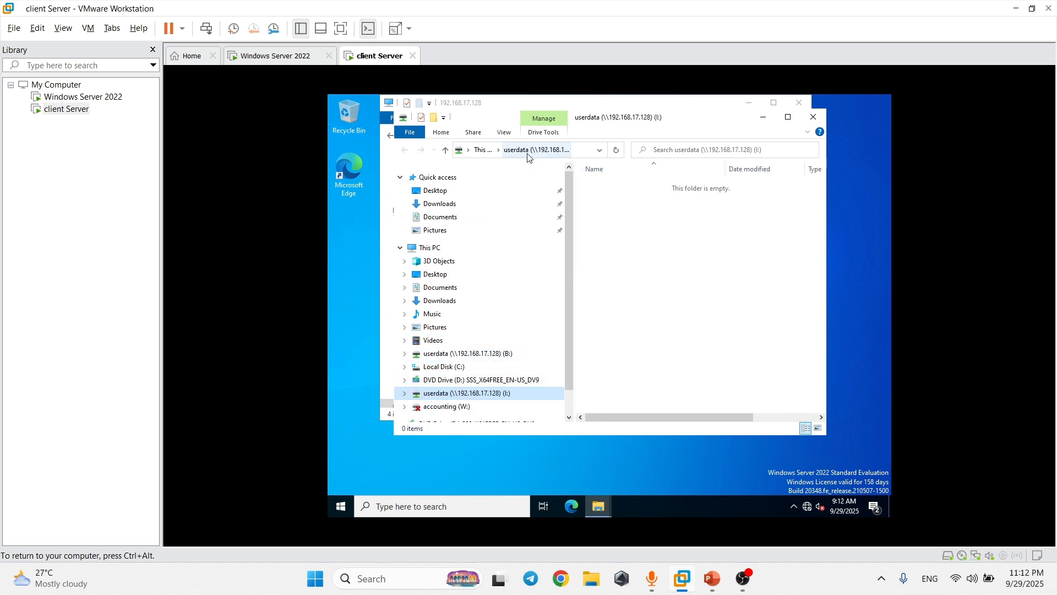
pyautogui.rightClick(495, 392)
pyautogui.click(537, 351)
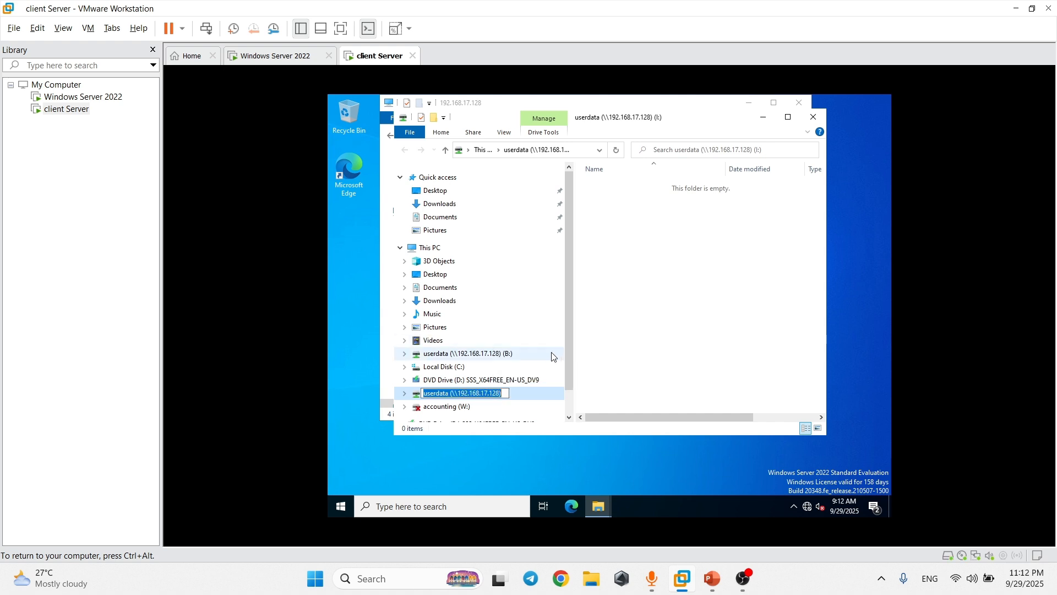
pyautogui.write('userdata')
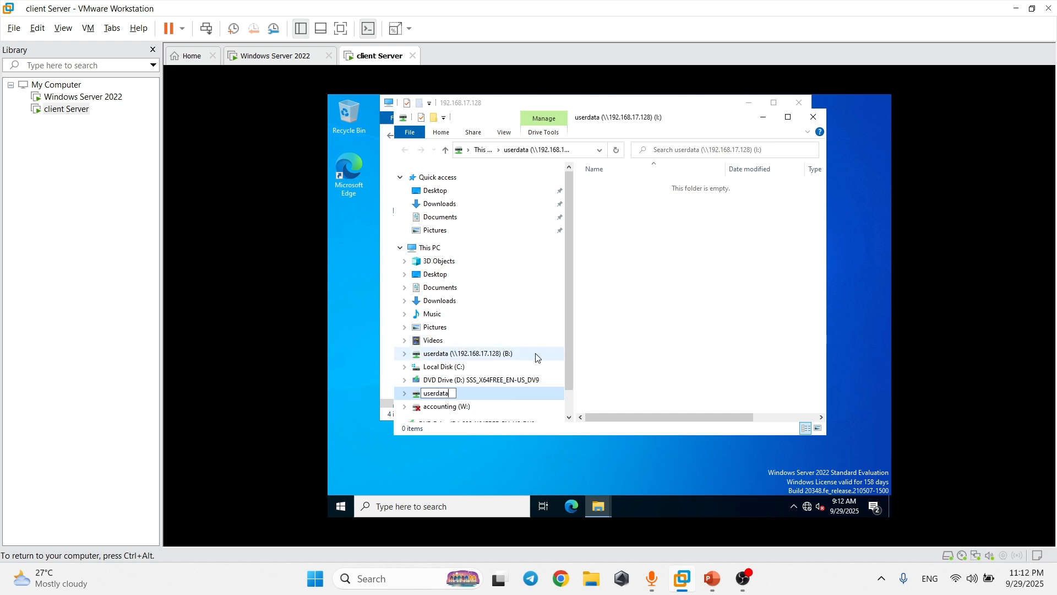
pyautogui.press('Return')
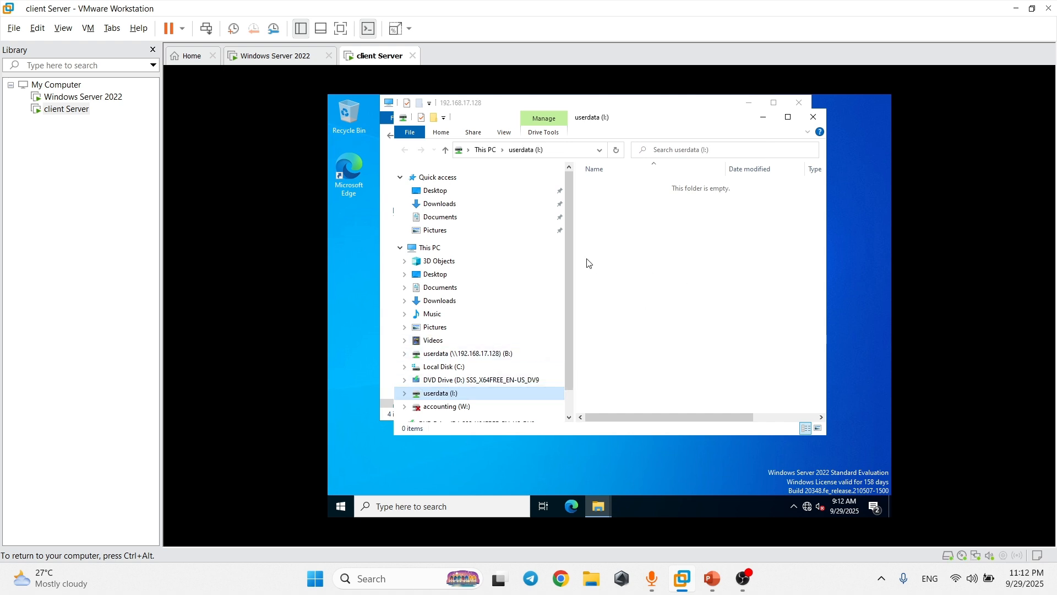
pyautogui.moveTo(566, 282); pyautogui.dragTo(498, 283)
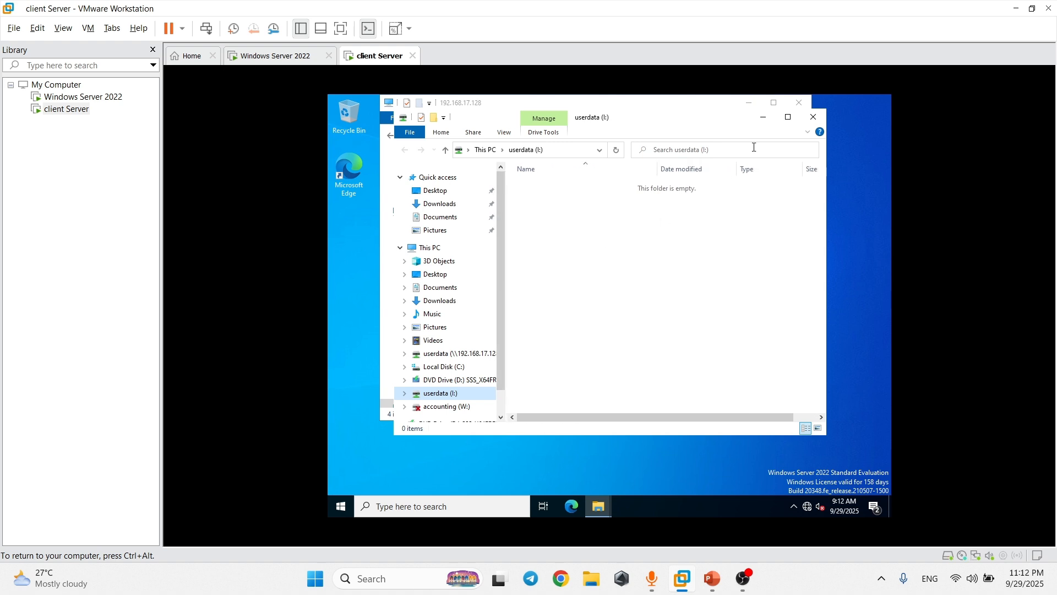
pyautogui.click(290, 63)
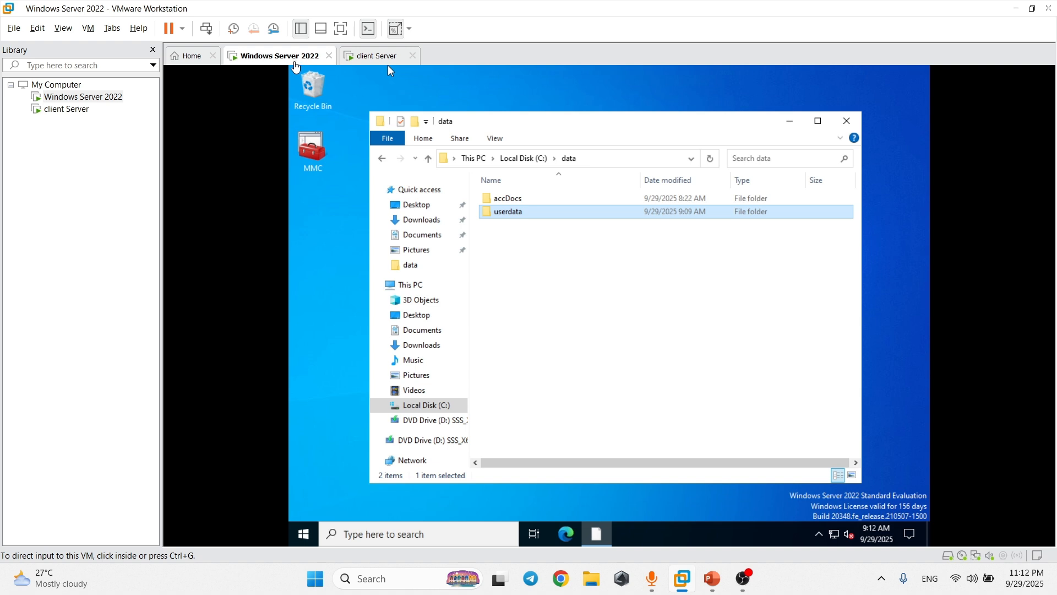
pyautogui.click(718, 578)
# Minimize the data folder window, glance at the Disk Quota slide, and refresh the server desktop.
pyautogui.click(784, 121)
pyautogui.rightClick(641, 161)
pyautogui.click(792, 124)
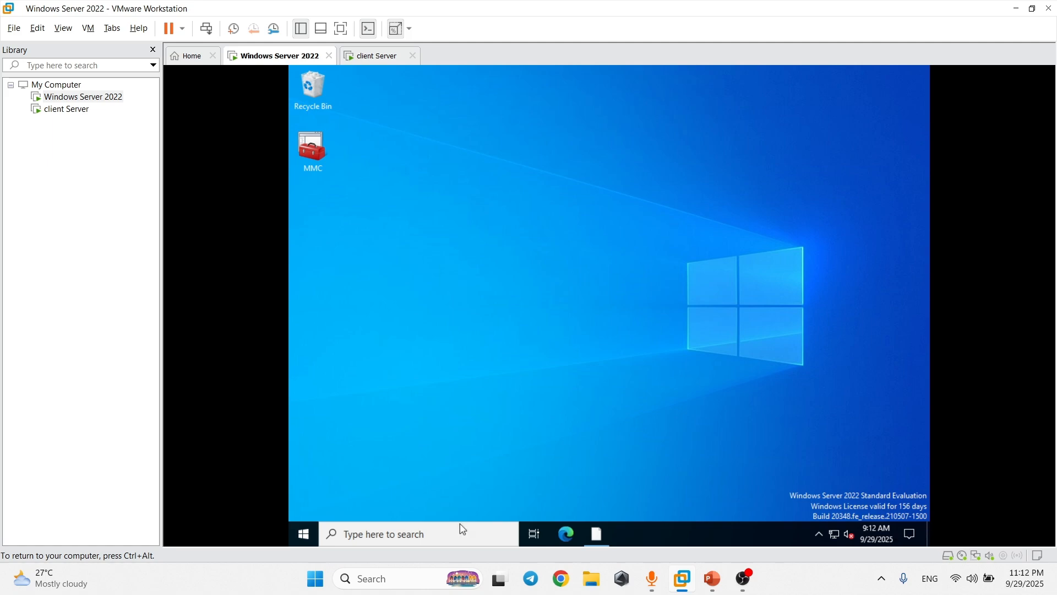
pyautogui.click(746, 510)
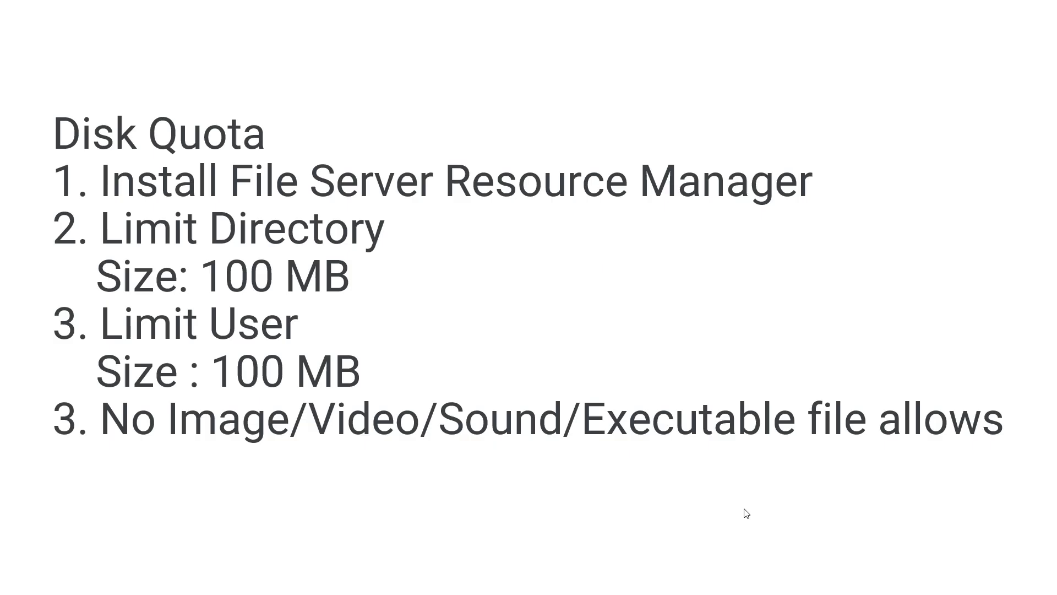
pyautogui.hotkey('alt', 'Tab')
pyautogui.rightClick(384, 190)
pyautogui.click(407, 226)
# Search for and launch Server Manager, briefly checking its Tools menu.
pyautogui.click(437, 533)
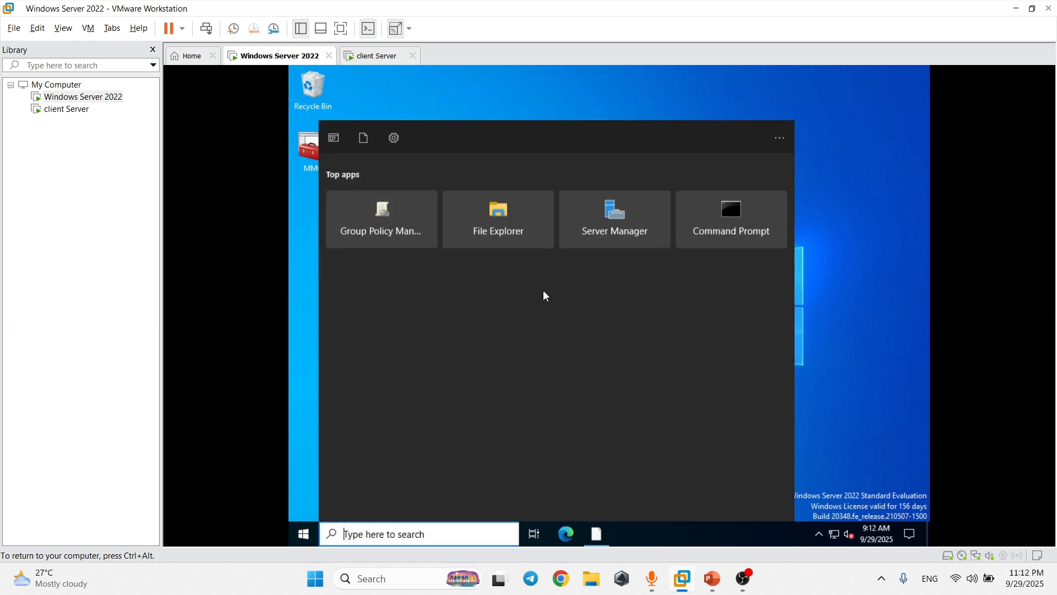
pyautogui.click(607, 229)
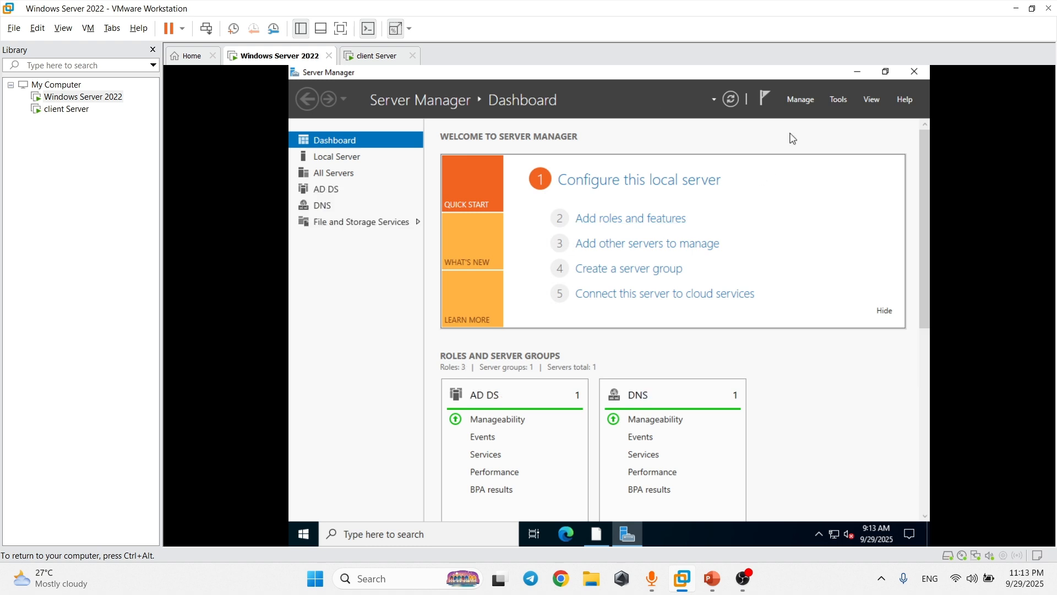
pyautogui.click(835, 101)
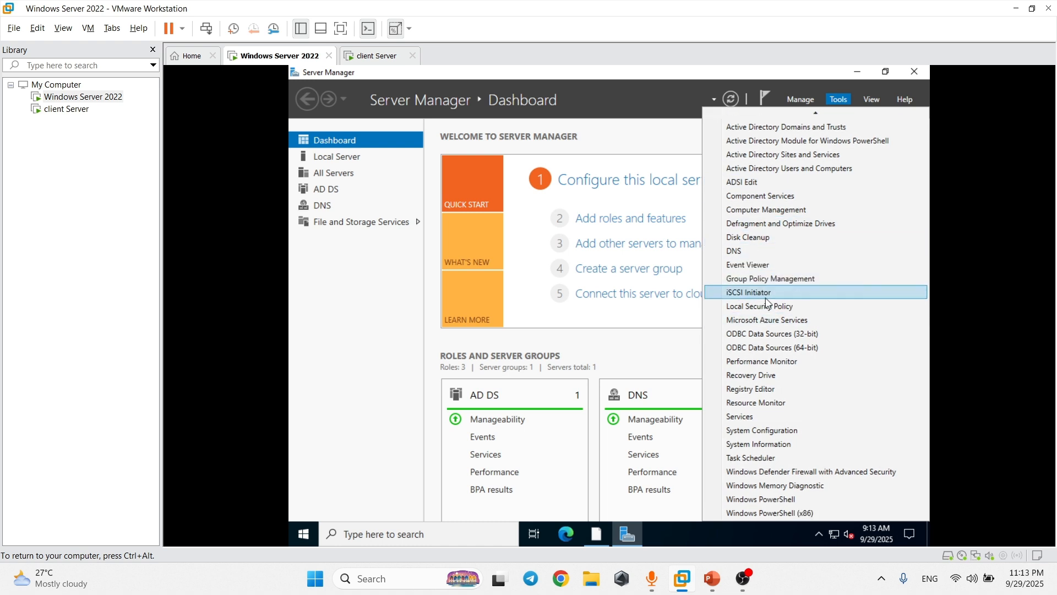
pyautogui.click(627, 238)
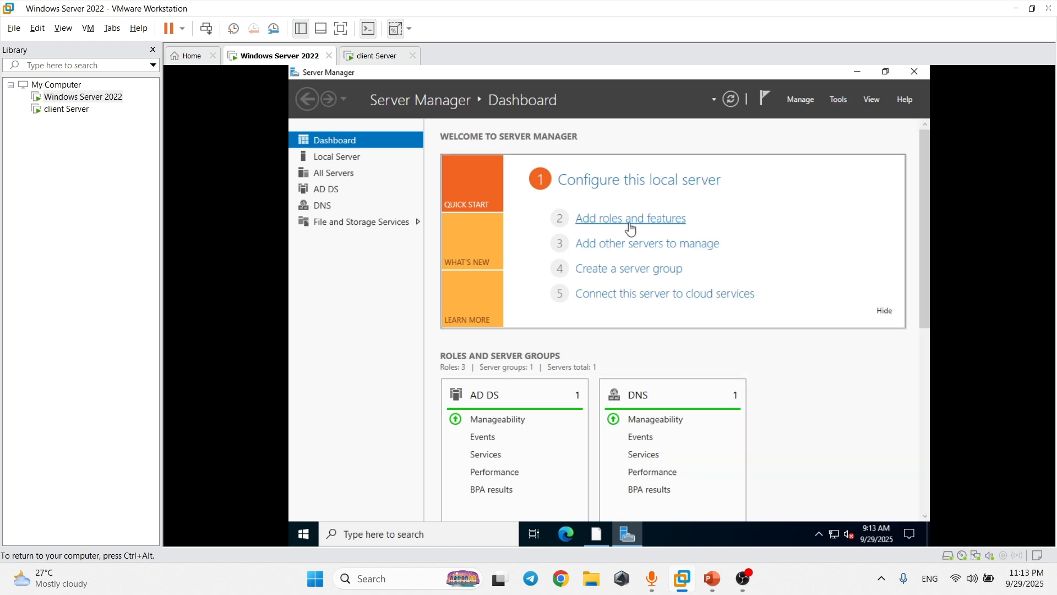
# In Add Roles and Features, select File Server Resource Manager with its management tools.
pyautogui.click(624, 220)
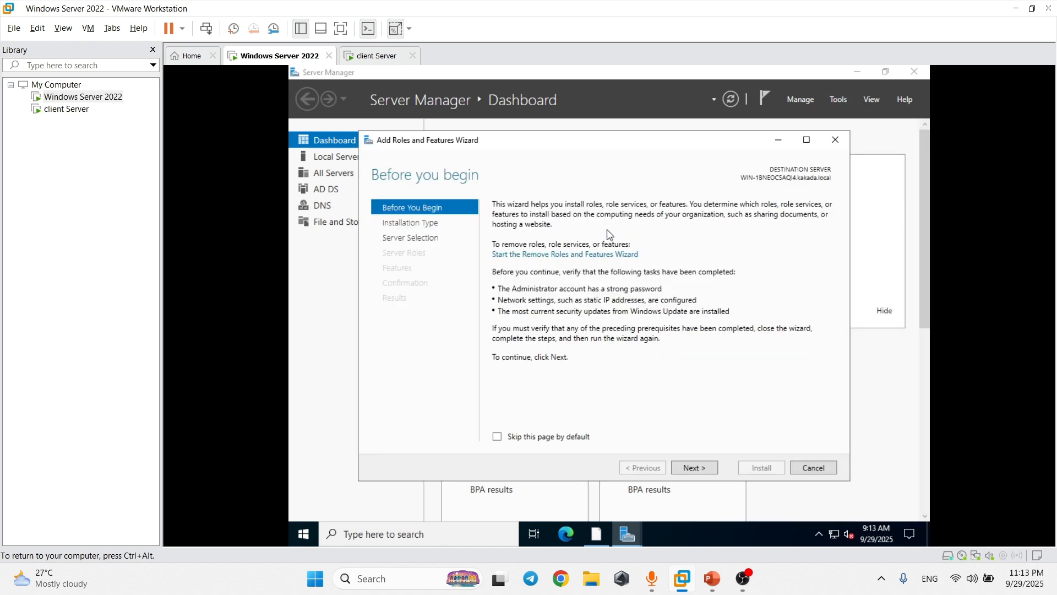
pyautogui.click(695, 468)
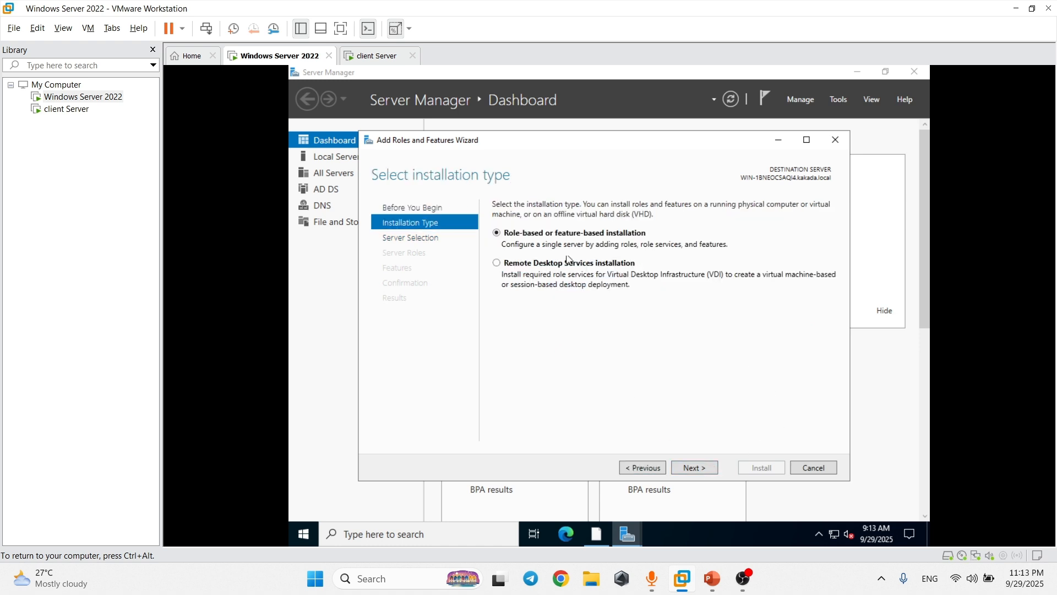
pyautogui.click(700, 468)
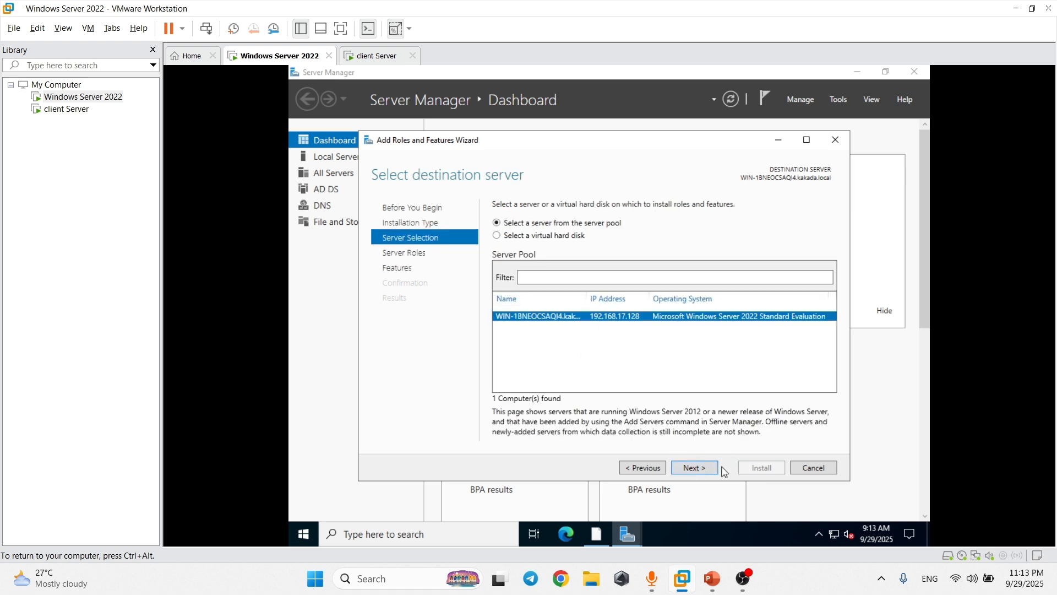
pyautogui.click(695, 467)
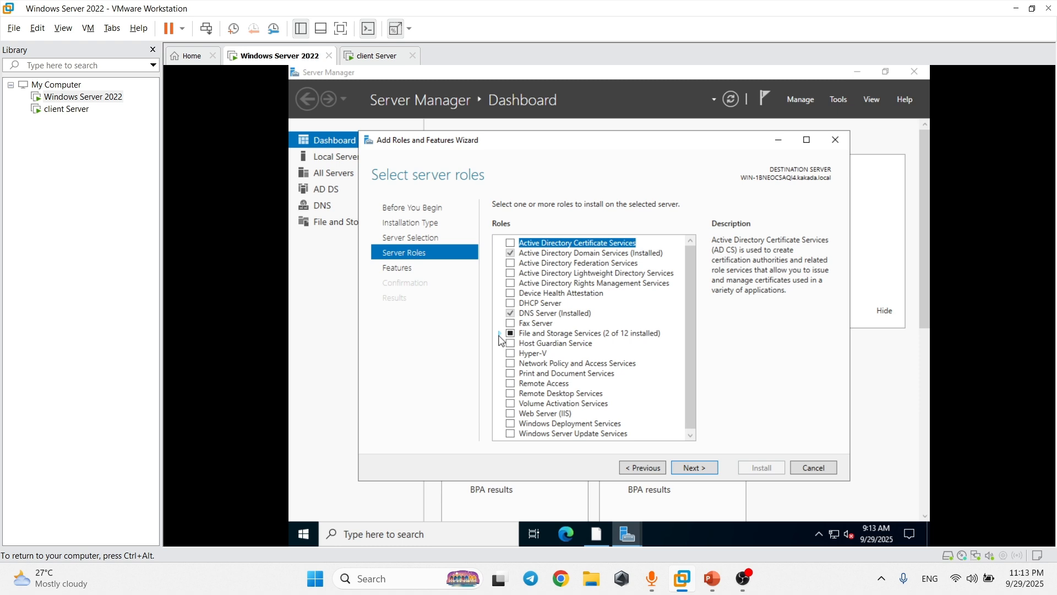
pyautogui.click(499, 334)
pyautogui.click(511, 343)
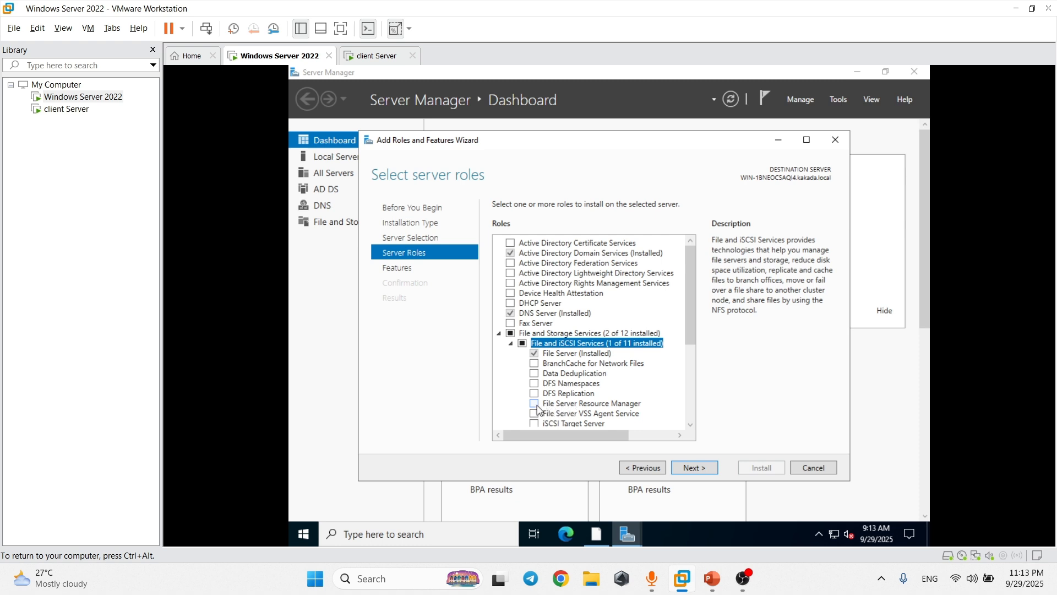
pyautogui.click(534, 404)
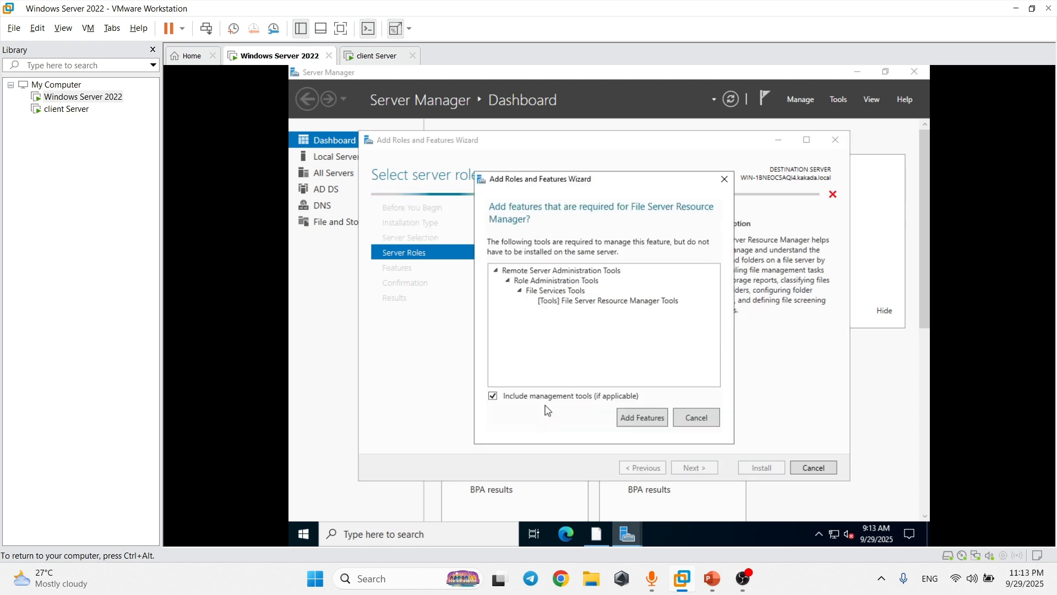
pyautogui.click(621, 422)
# Install File Server Resource Manager, close the wizard, and open Server Manager's Tools menu.
pyautogui.click(696, 469)
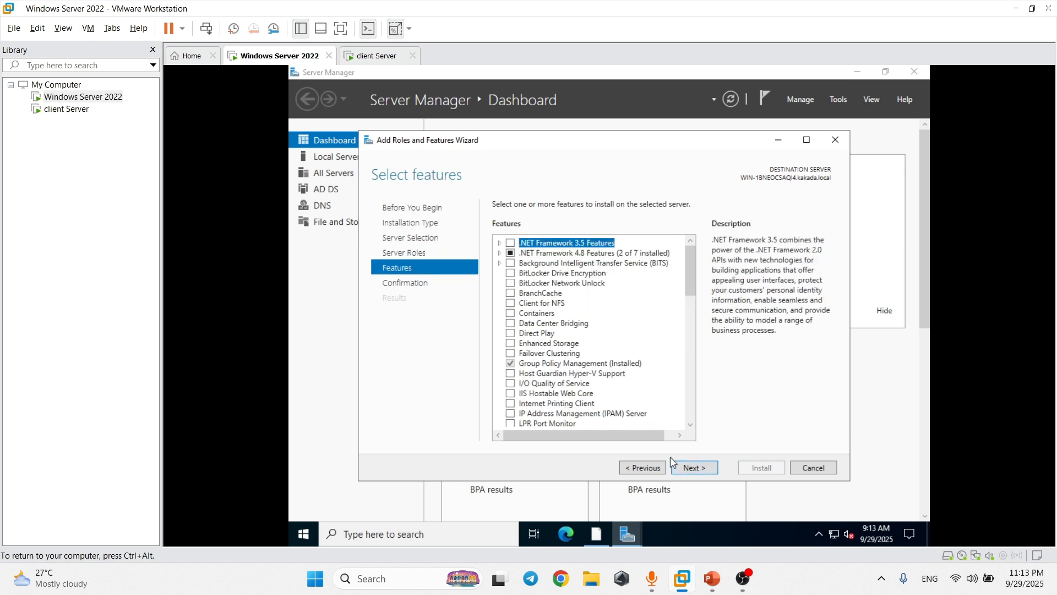
pyautogui.click(688, 468)
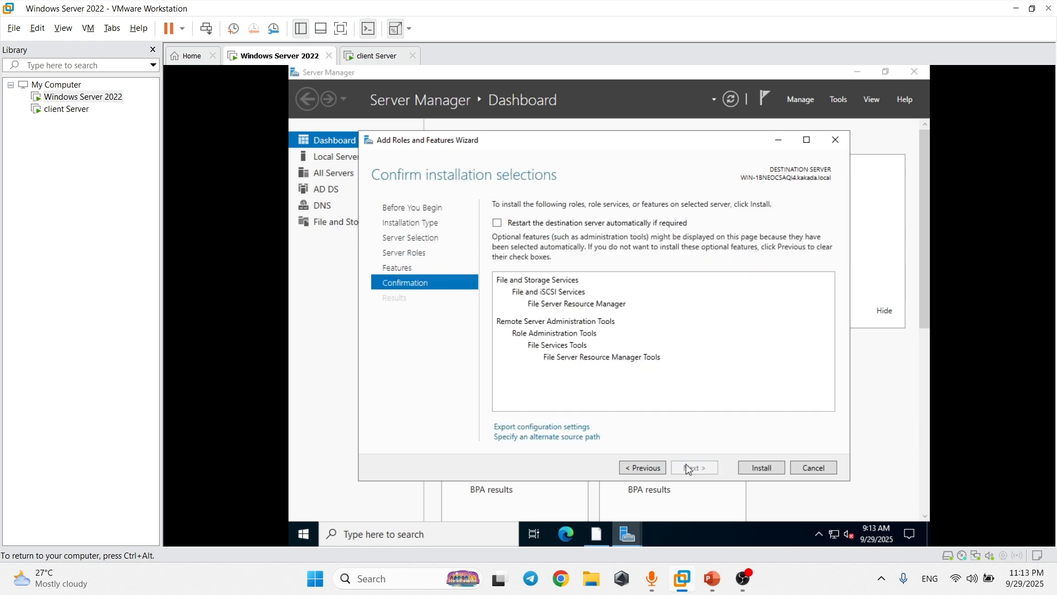
pyautogui.click(761, 467)
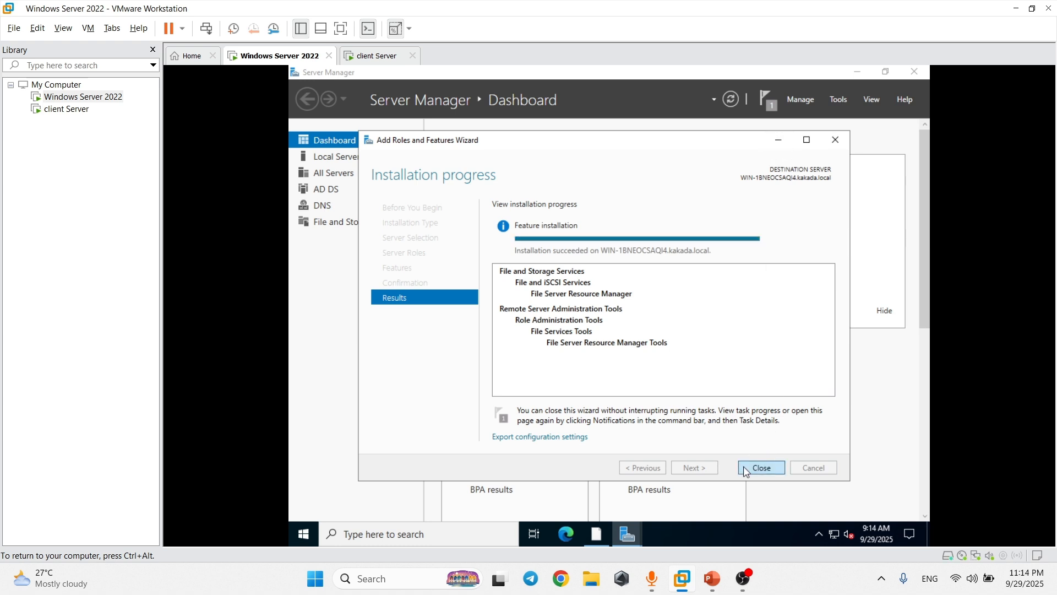
pyautogui.click(761, 467)
pyautogui.click(840, 98)
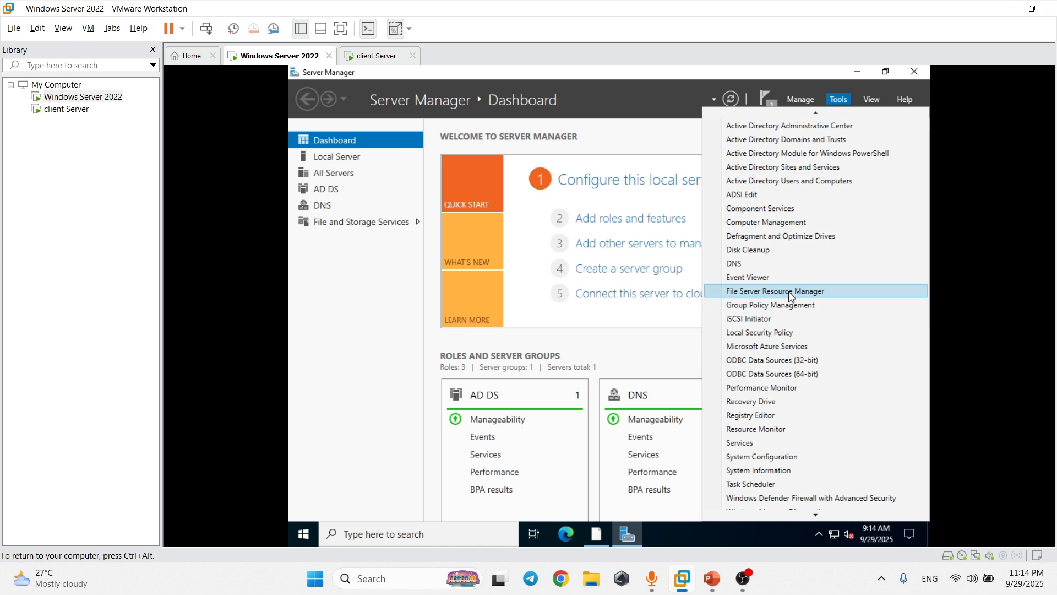
pyautogui.moveTo(712, 578)
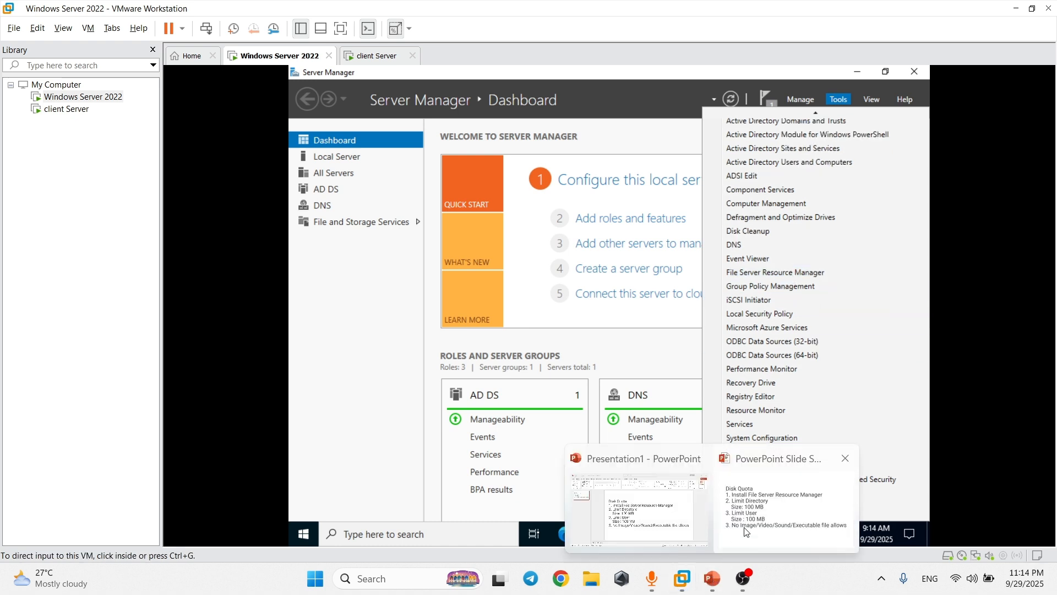
pyautogui.click(777, 509)
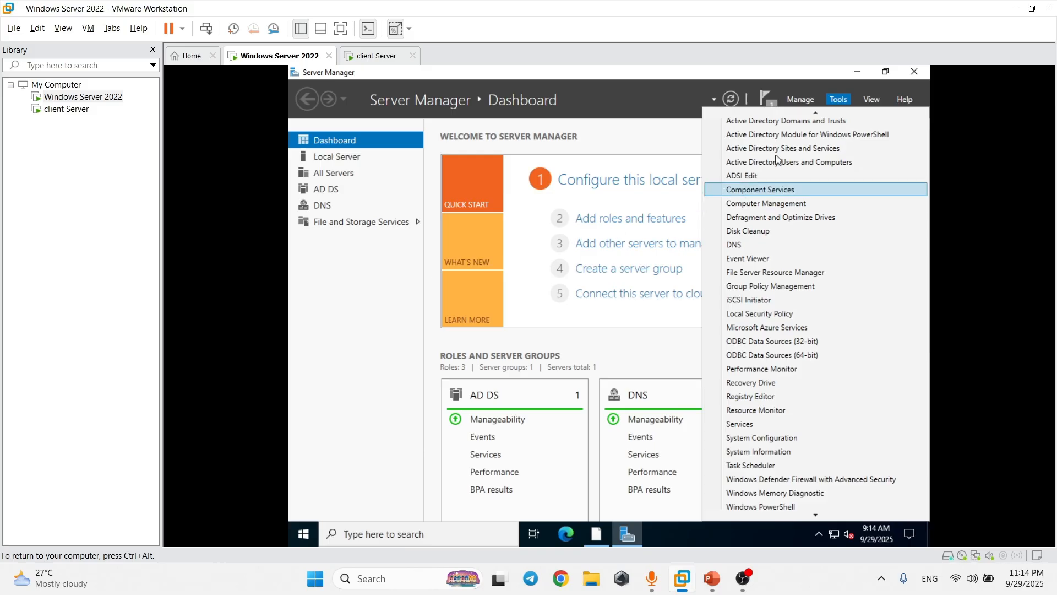
pyautogui.click(838, 97)
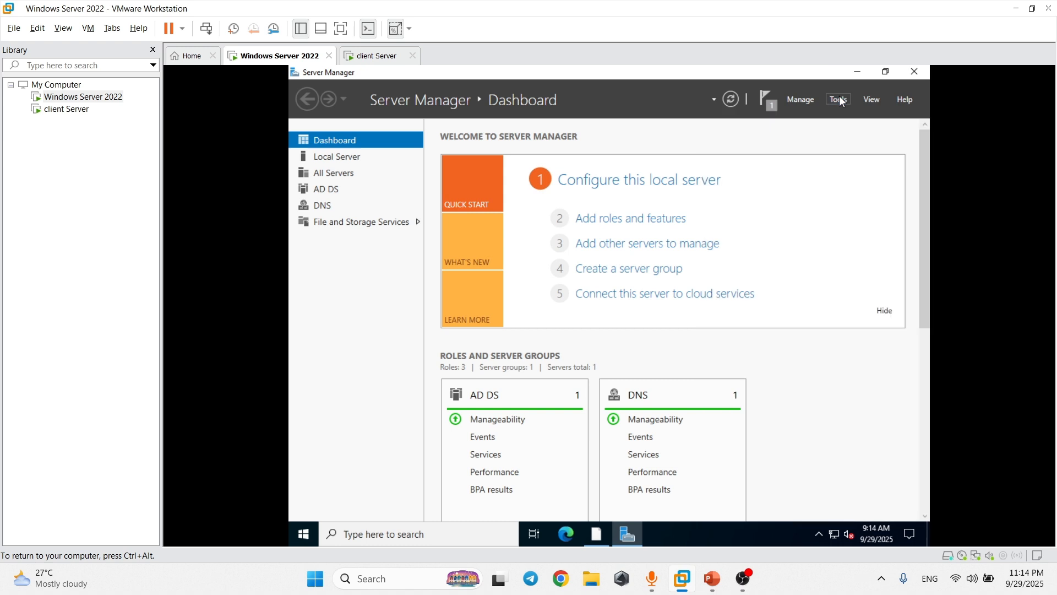
# Launch File Server Resource Manager from Tools and start Create Quota under Quota Management > Quotas.
pyautogui.click(838, 96)
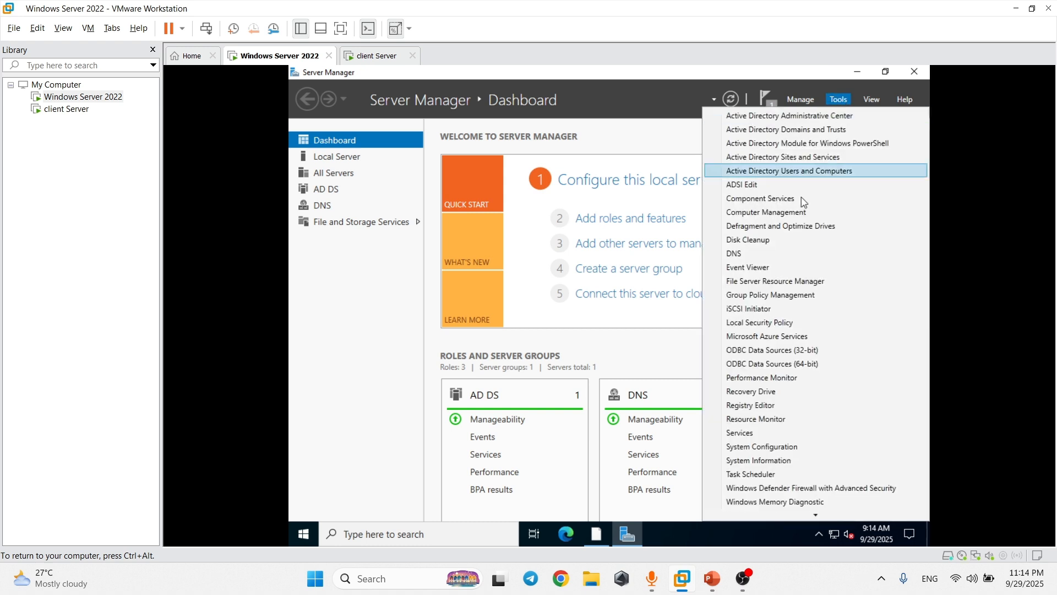
pyautogui.click(754, 282)
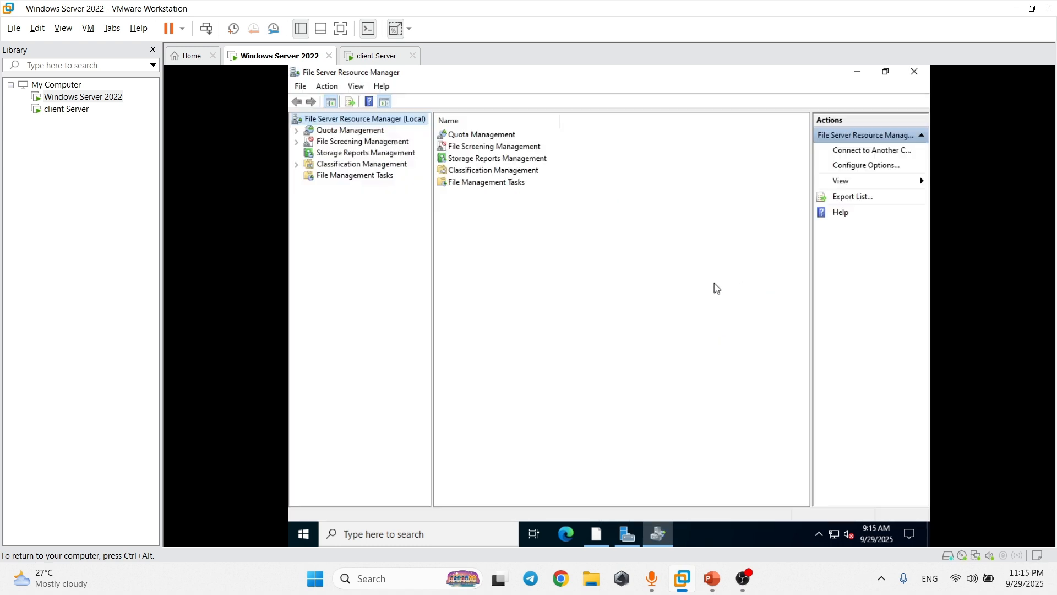
pyautogui.click(296, 131)
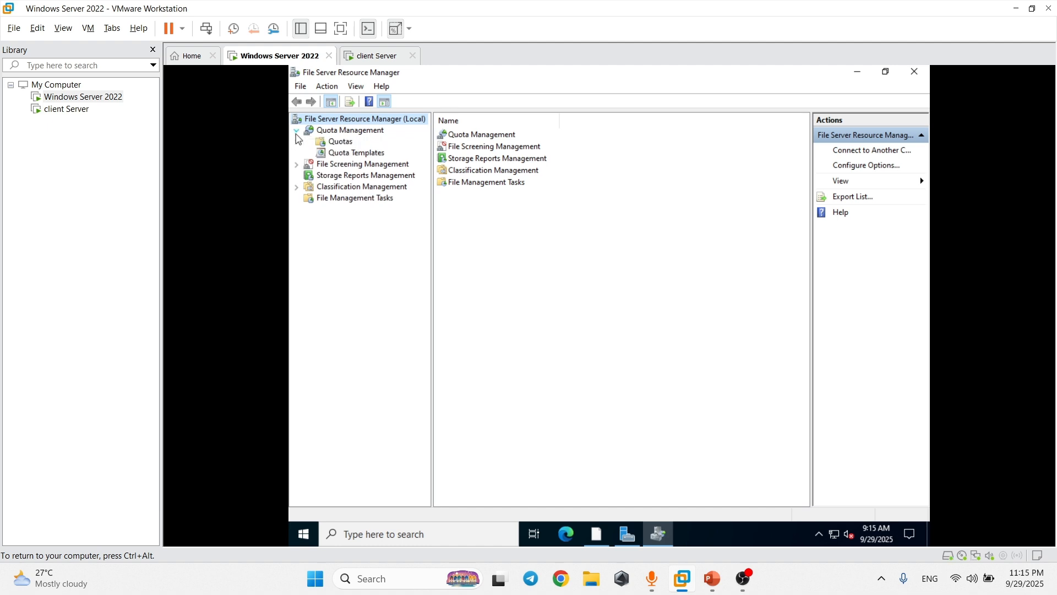
pyautogui.click(342, 144)
pyautogui.rightClick(341, 143)
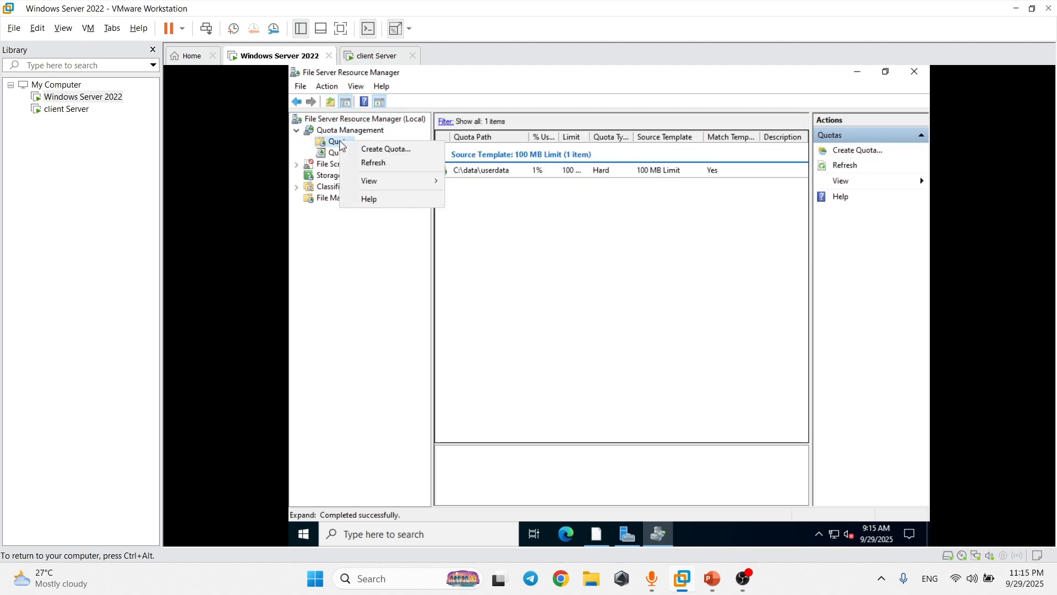
pyautogui.click(370, 150)
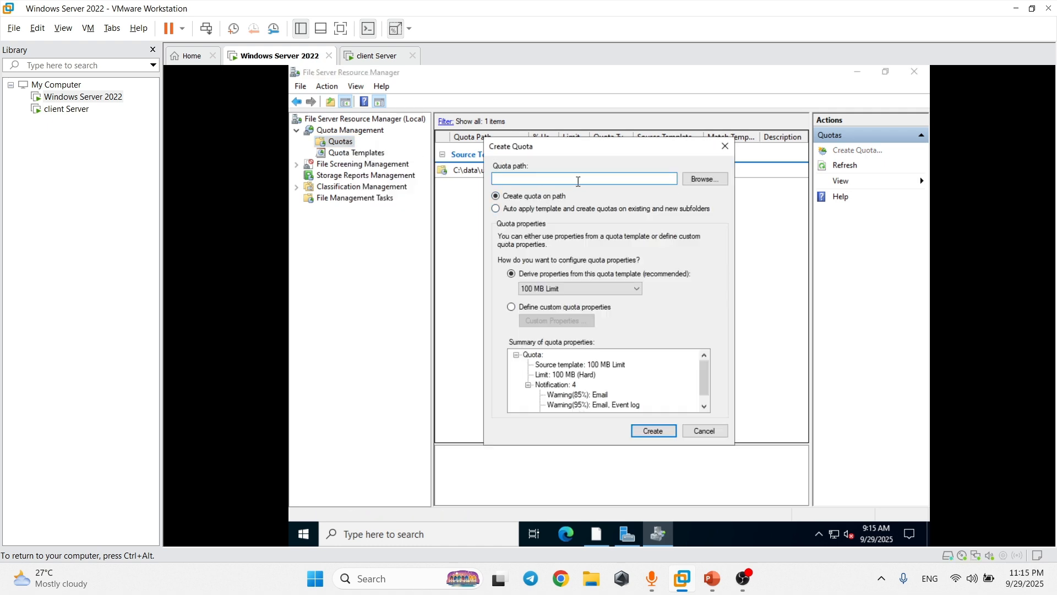
# Set the quota path to C:\data\userdata.
pyautogui.click(703, 180)
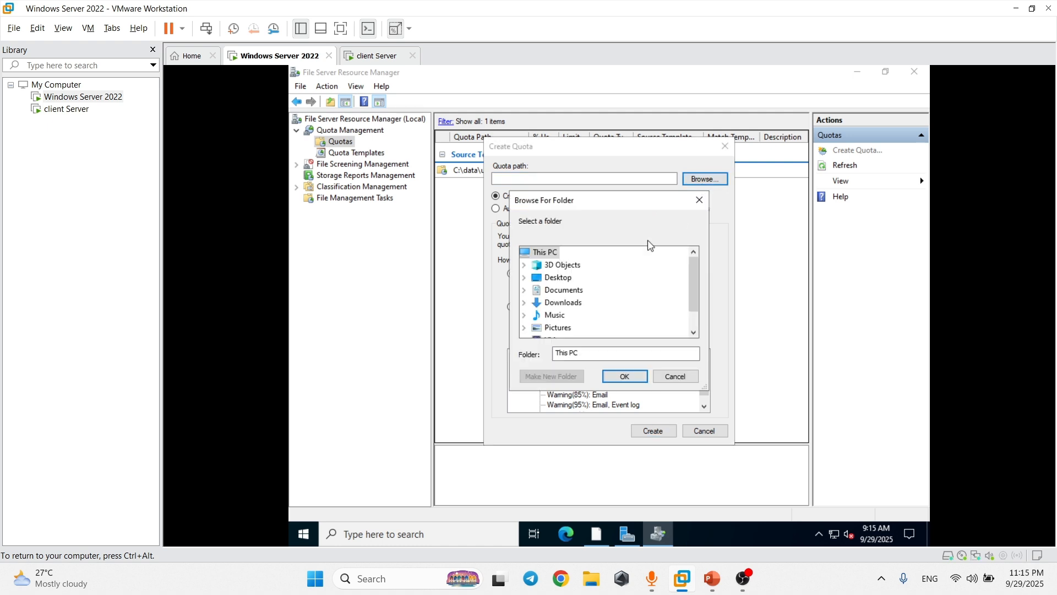
pyautogui.moveTo(695, 294); pyautogui.dragTo(694, 315)
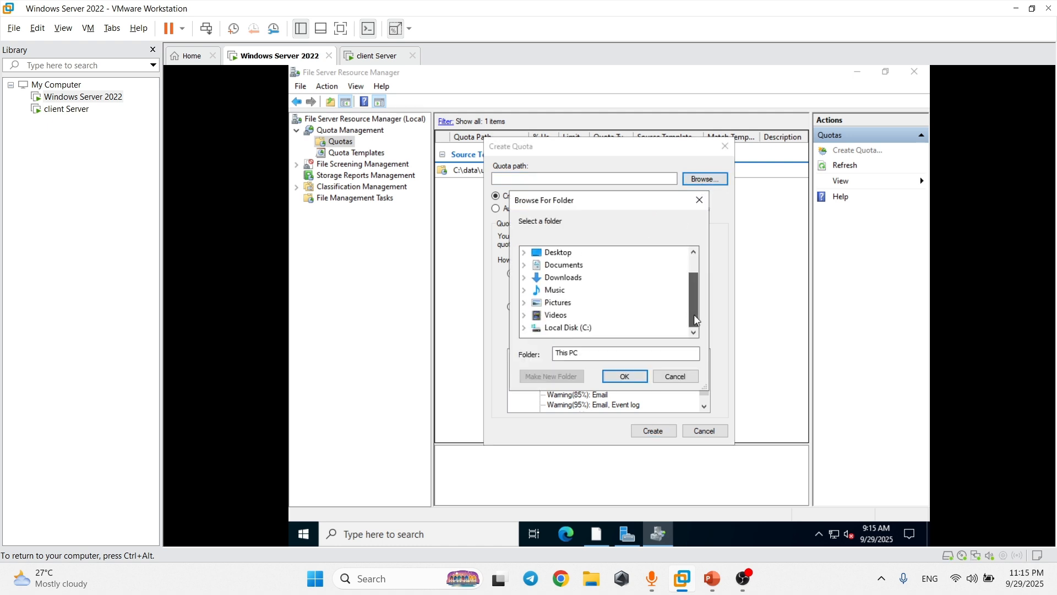
pyautogui.click(527, 329)
pyautogui.scroll(-1, 551, 322)
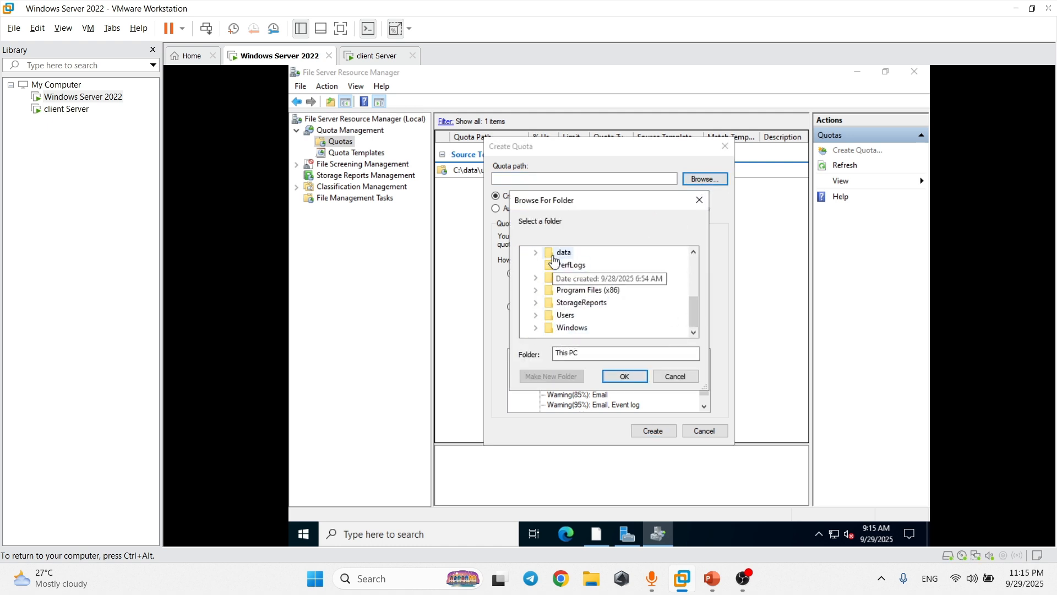
pyautogui.click(536, 253)
pyautogui.click(580, 278)
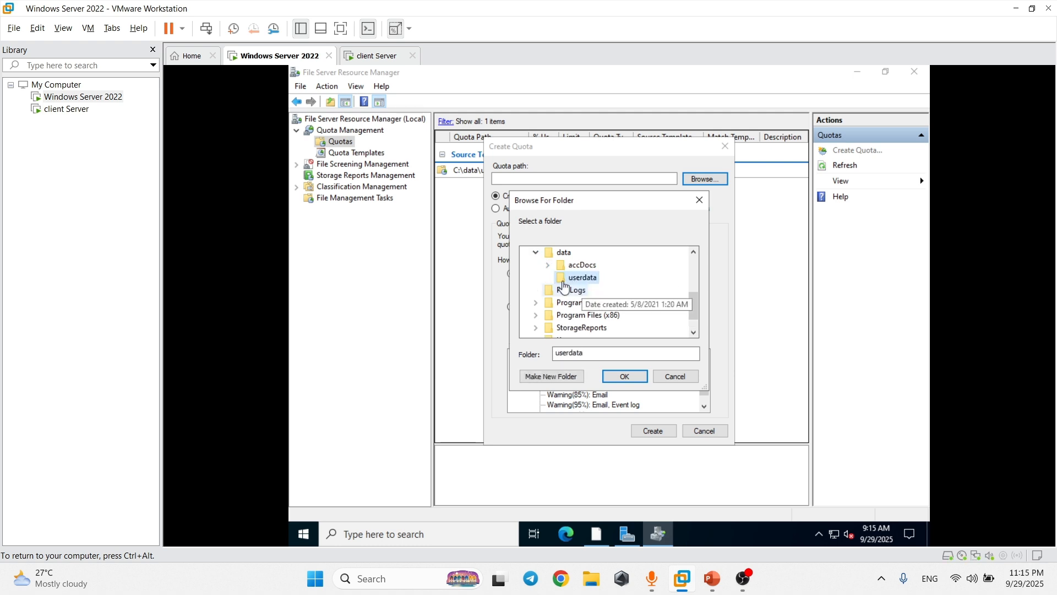
pyautogui.click(624, 377)
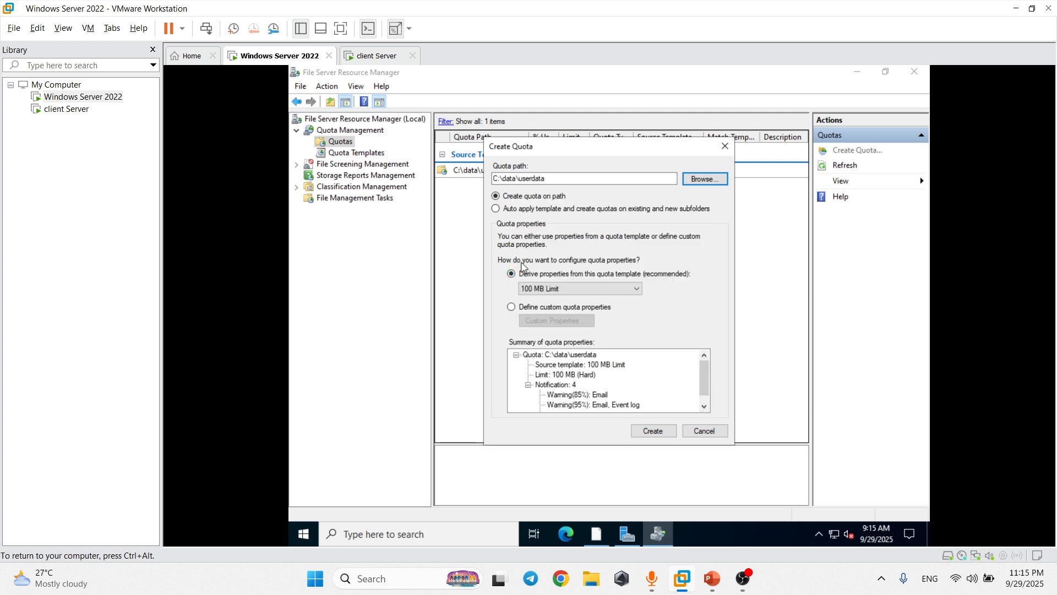
# Try creating the 100 MB Limit quota twice, each hitting a 'quota already exists' error.
pyautogui.click(590, 289)
pyautogui.click(597, 296)
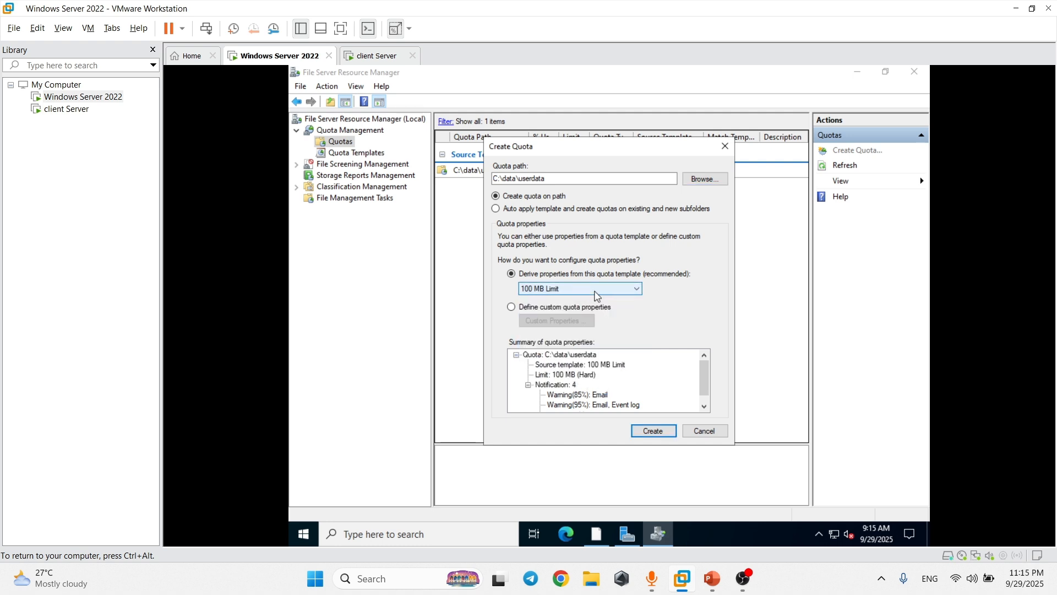
pyautogui.click(525, 314)
pyautogui.press('Return')
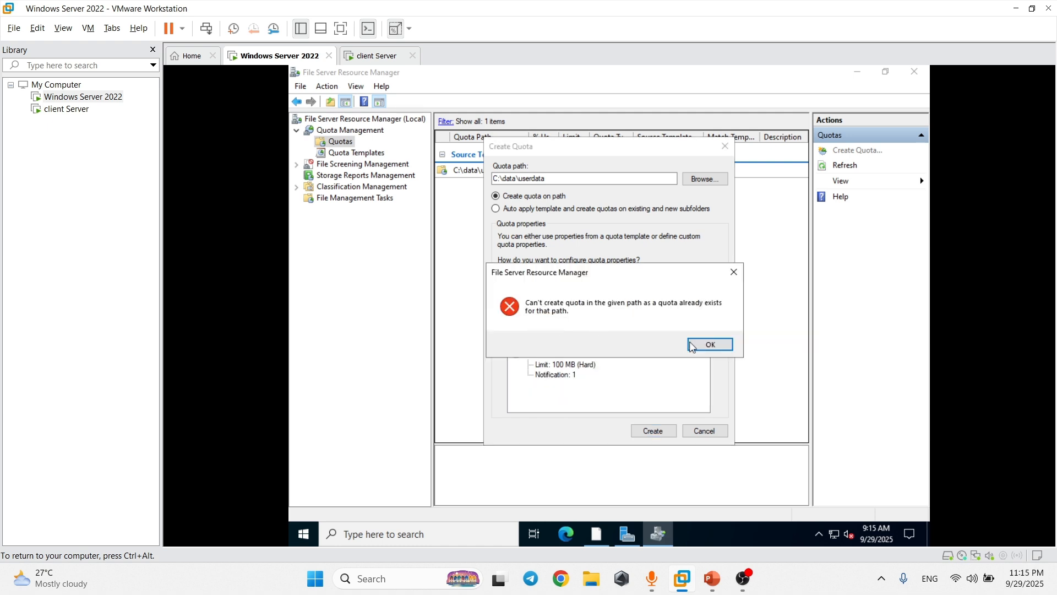
pyautogui.click(692, 345)
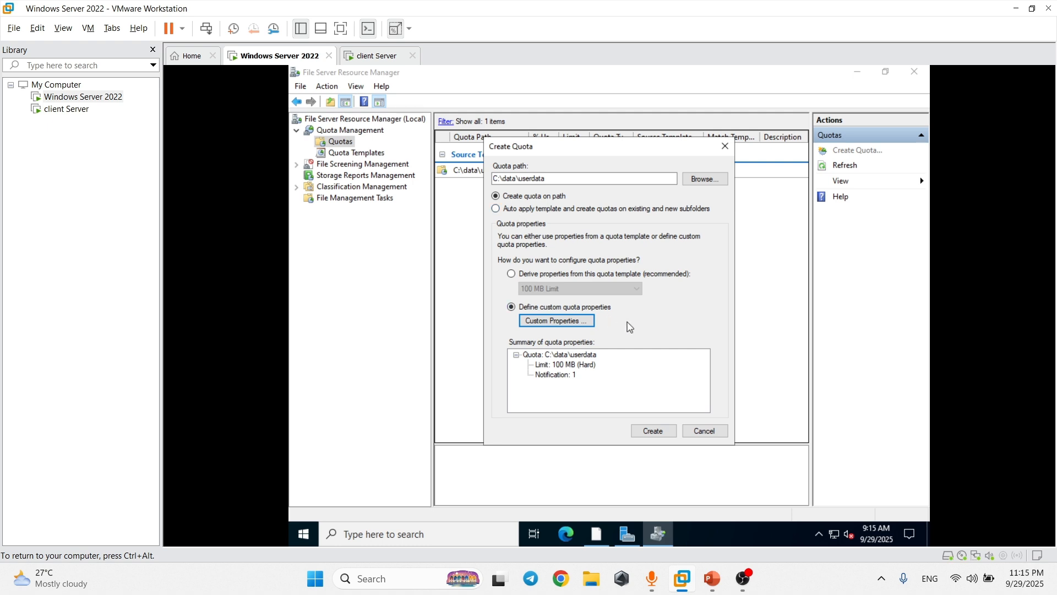
pyautogui.click(511, 273)
pyautogui.click(511, 307)
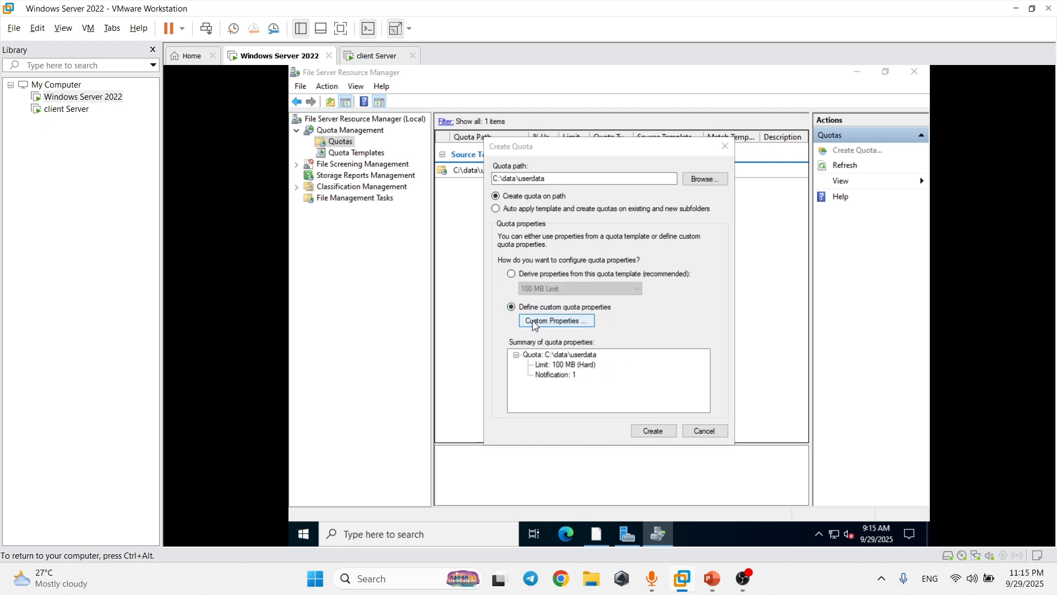
pyautogui.press('Return')
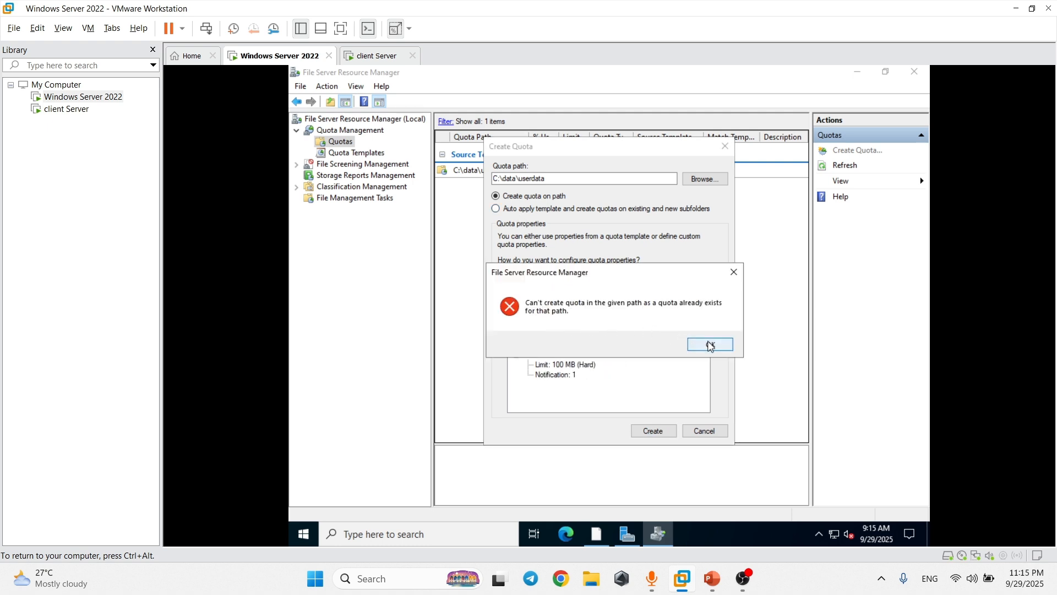
pyautogui.click(711, 345)
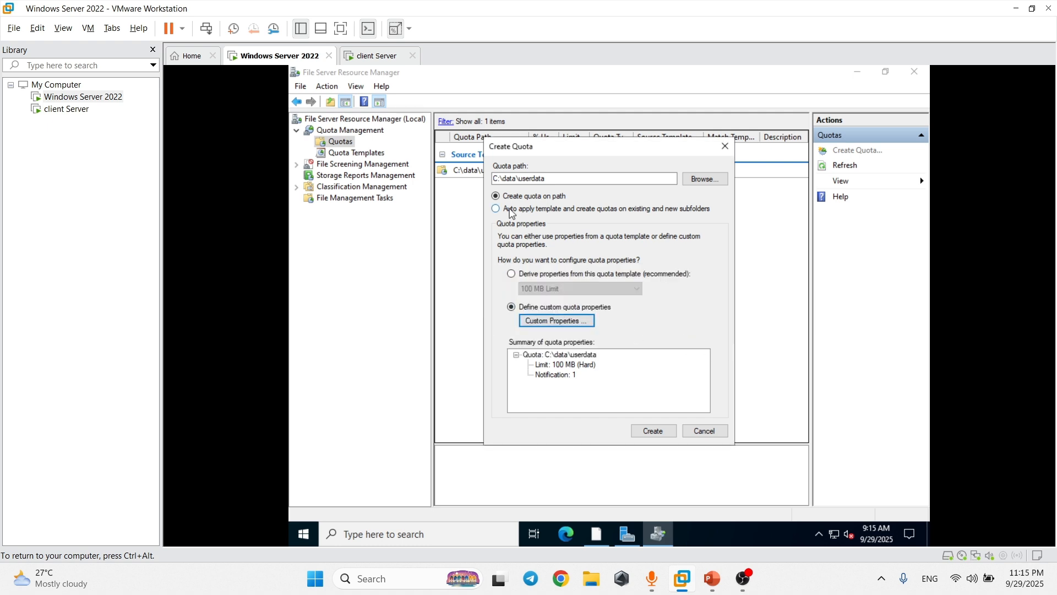
# Cancel the new quota and select the existing C:\data\userdata quota.
pyautogui.click(726, 156)
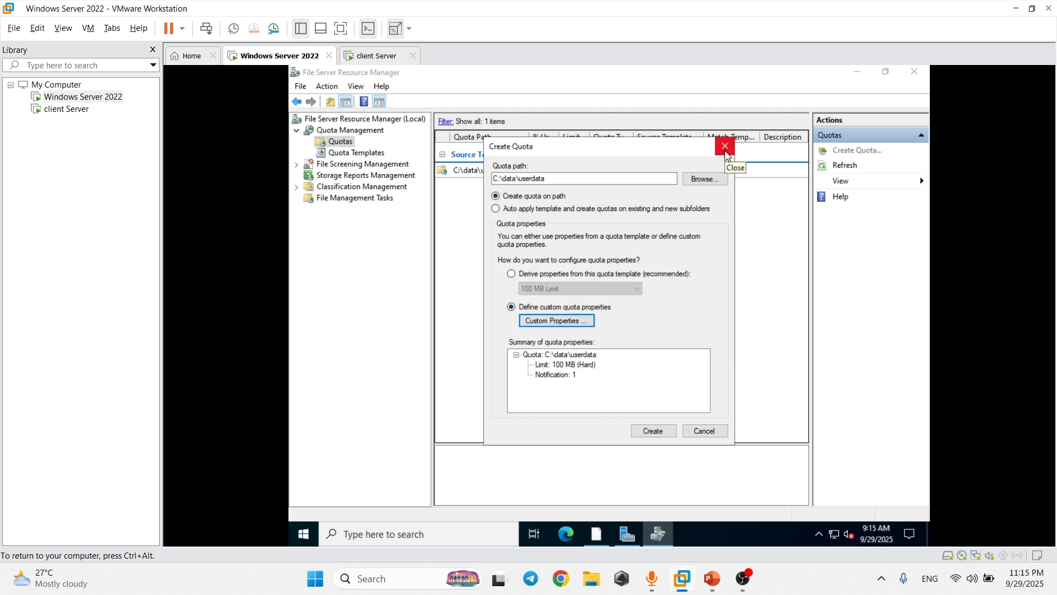
pyautogui.click(529, 175)
pyautogui.rightClick(528, 176)
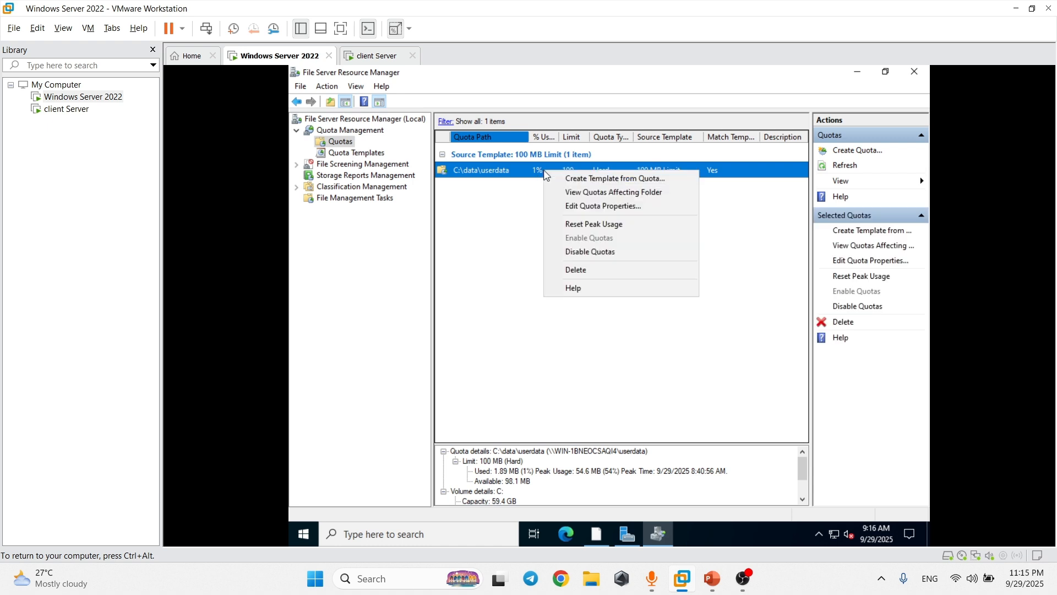
# Delete the existing userdata quota and start a new quota on path C:\data\userdata.
pyautogui.click(581, 275)
pyautogui.click(627, 337)
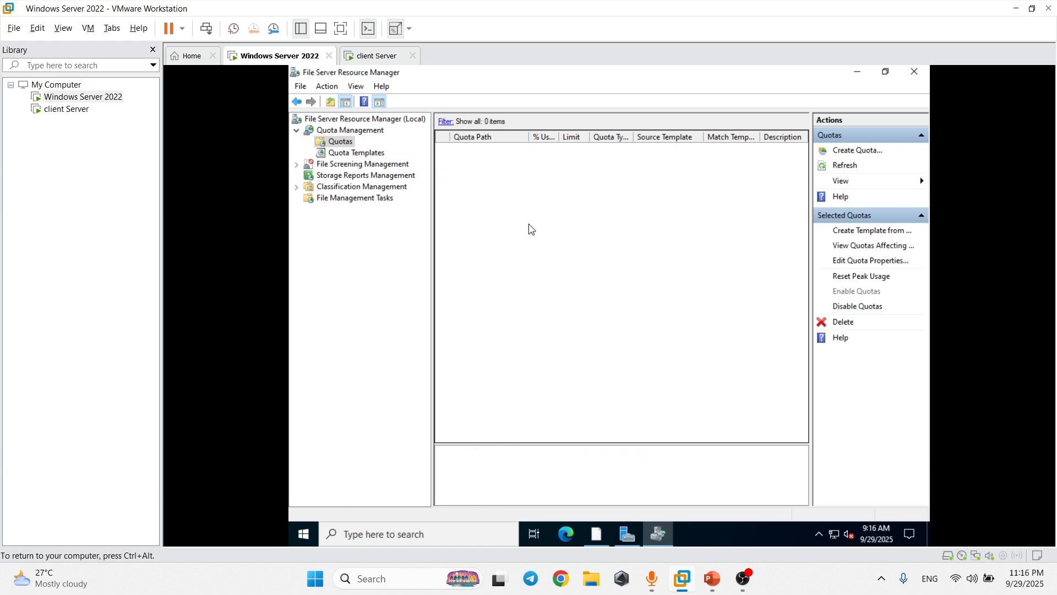
pyautogui.rightClick(343, 144)
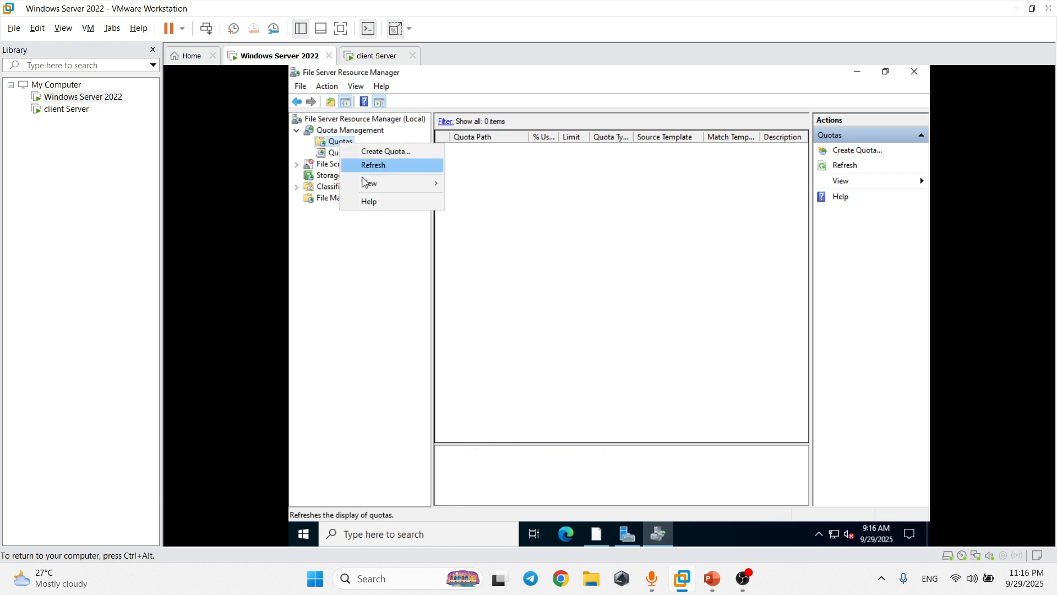
pyautogui.click(421, 152)
pyautogui.click(705, 179)
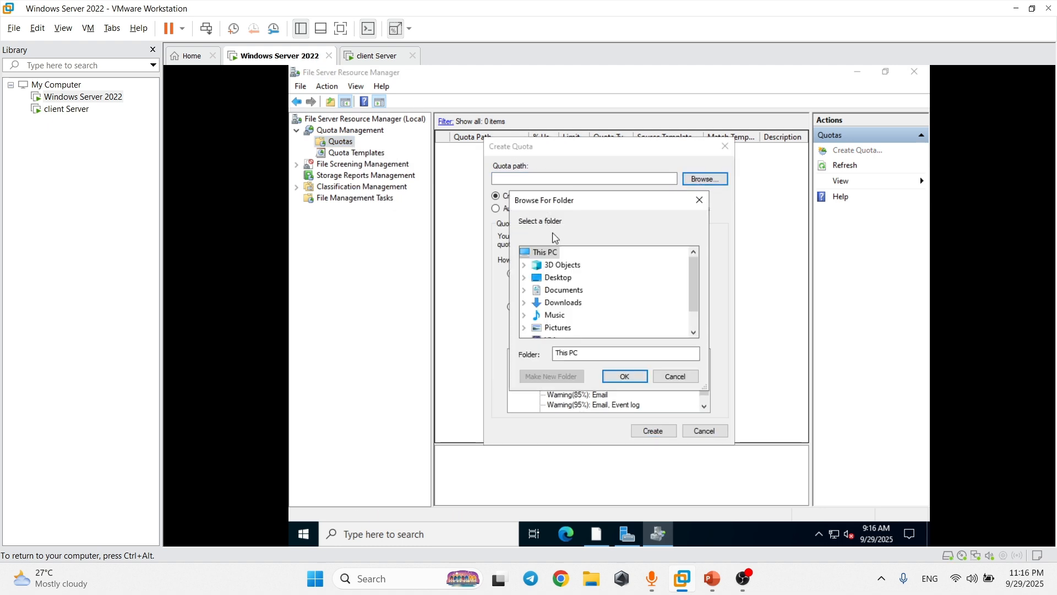
pyautogui.scroll(-1, 533, 314)
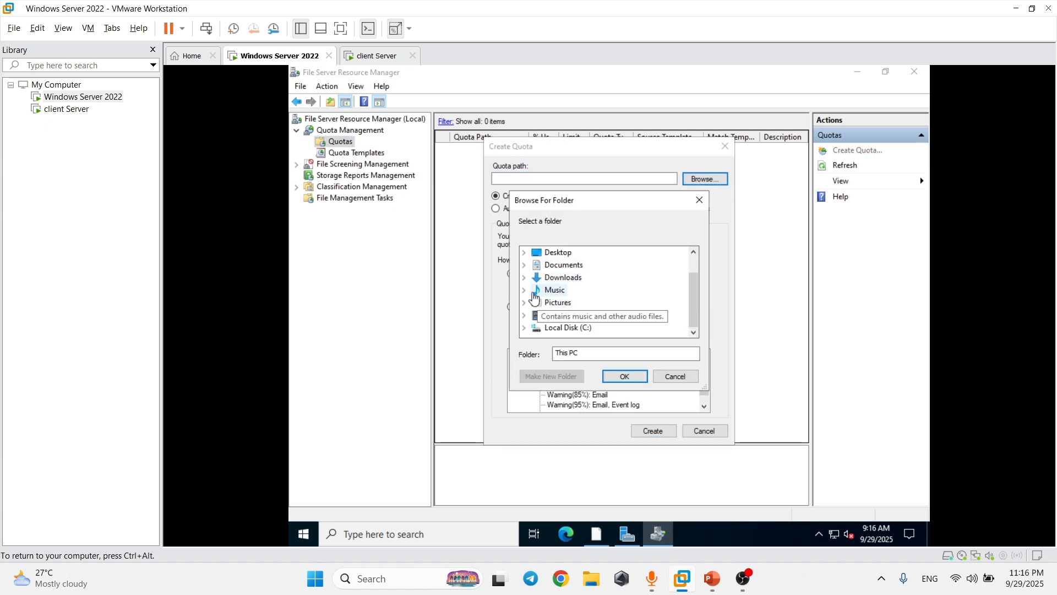
pyautogui.click(526, 328)
pyautogui.doubleClick(549, 265)
pyautogui.click(582, 290)
pyautogui.click(625, 376)
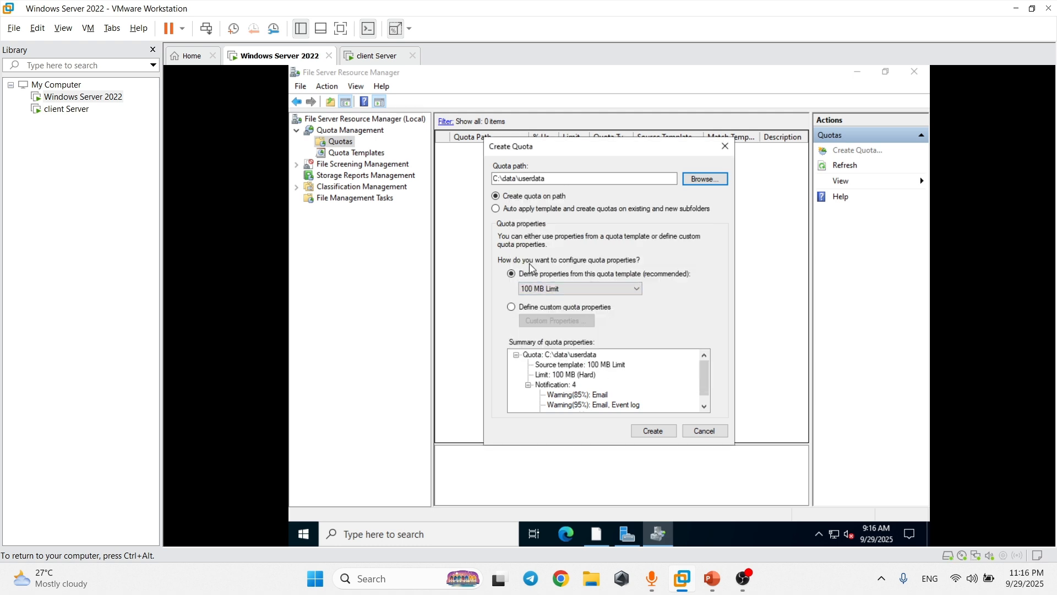
# Set custom quota properties with the limit unit in MB as a hard quota, dismissing the error.
pyautogui.click(524, 307)
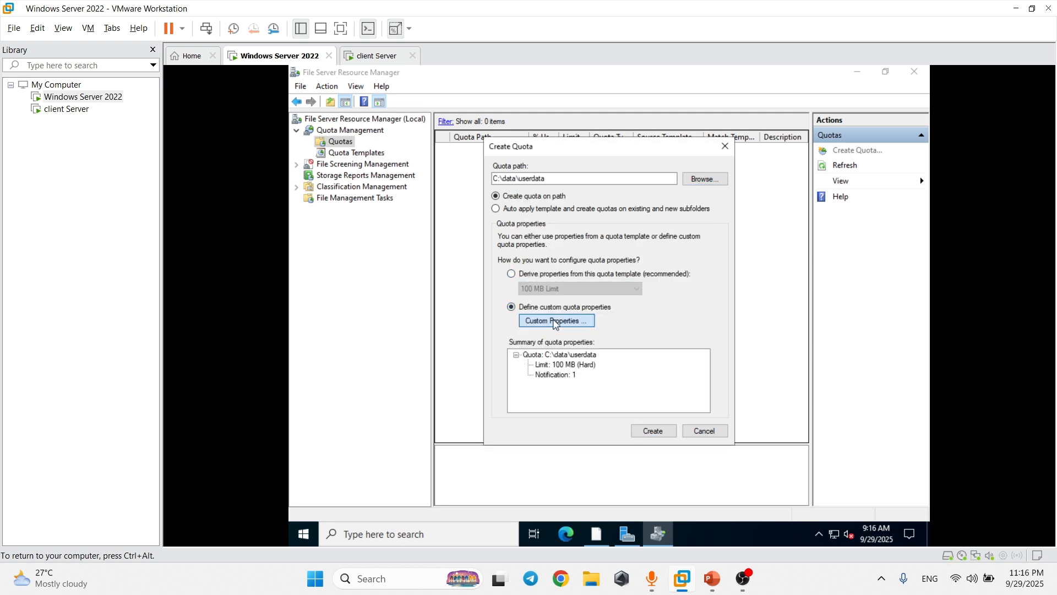
pyautogui.click(555, 320)
pyautogui.click(556, 258)
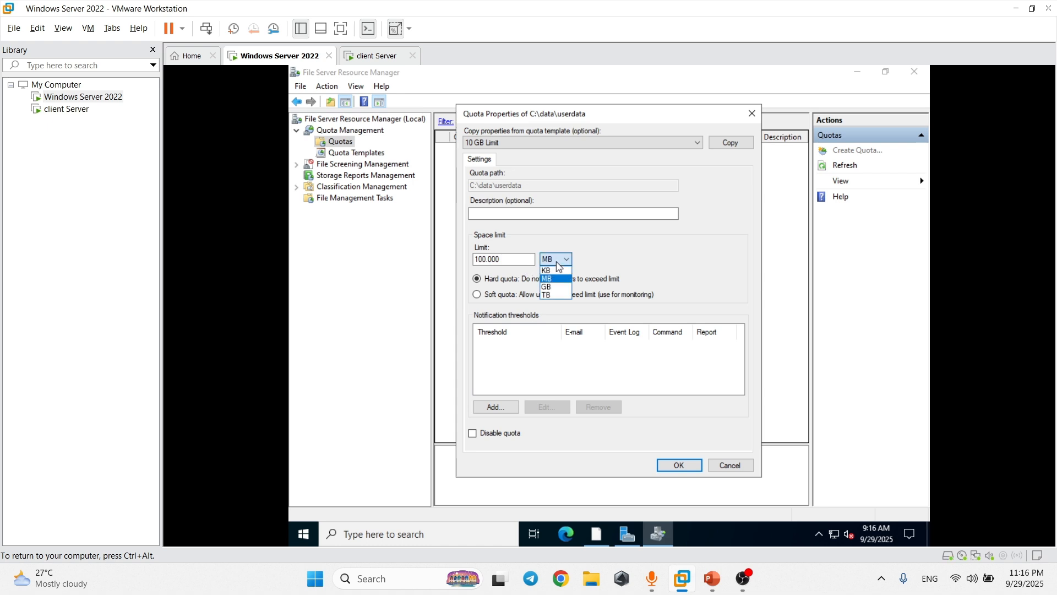
pyautogui.click(555, 282)
pyautogui.click(567, 263)
pyautogui.click(562, 292)
pyautogui.click(566, 265)
pyautogui.click(554, 273)
pyautogui.click(548, 215)
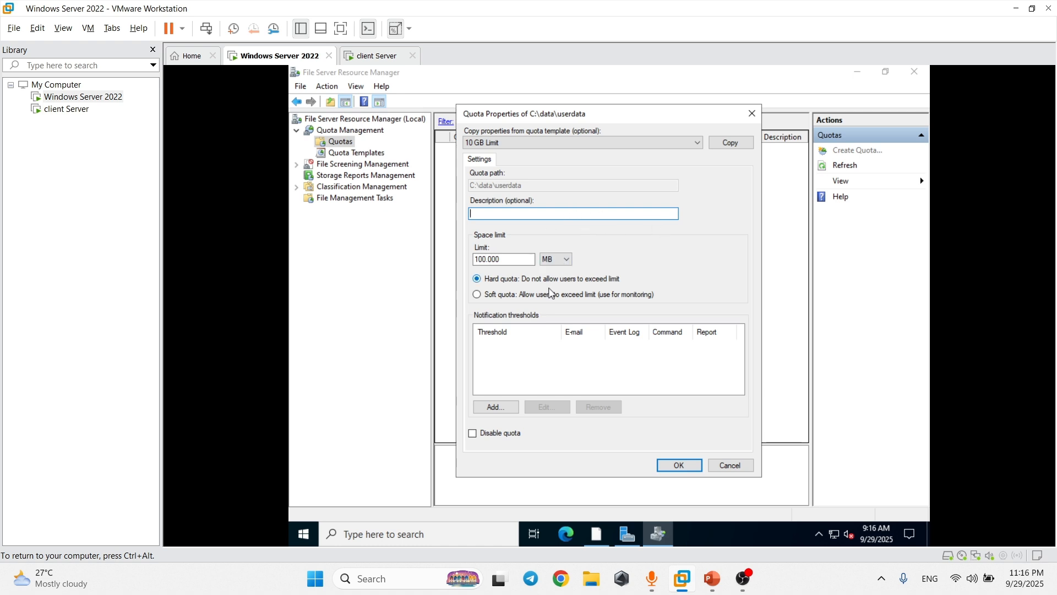
pyautogui.click(479, 296)
pyautogui.click(479, 281)
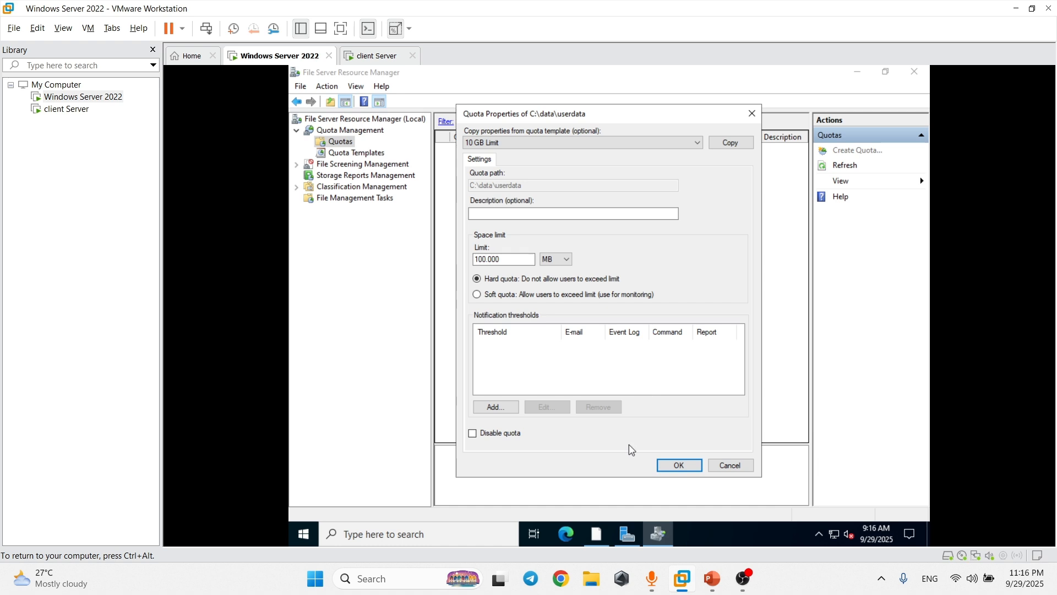
pyautogui.click(498, 408)
pyautogui.click(709, 362)
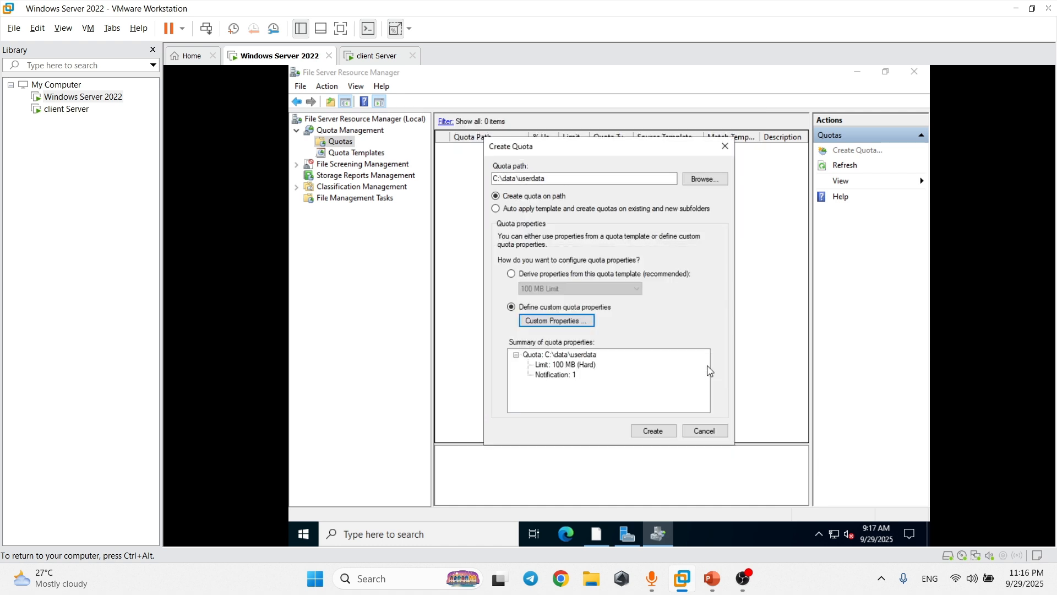
# Reopen the custom quota properties, add the description 'ads', and confirm.
pyautogui.click(557, 324)
pyautogui.click(546, 212)
pyautogui.write('ads')
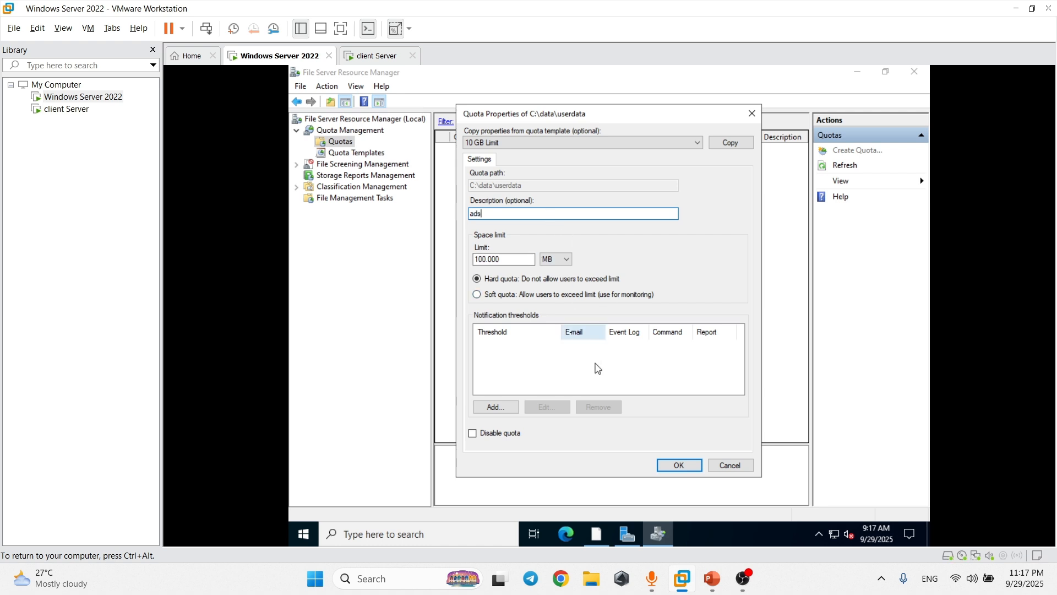
pyautogui.click(681, 466)
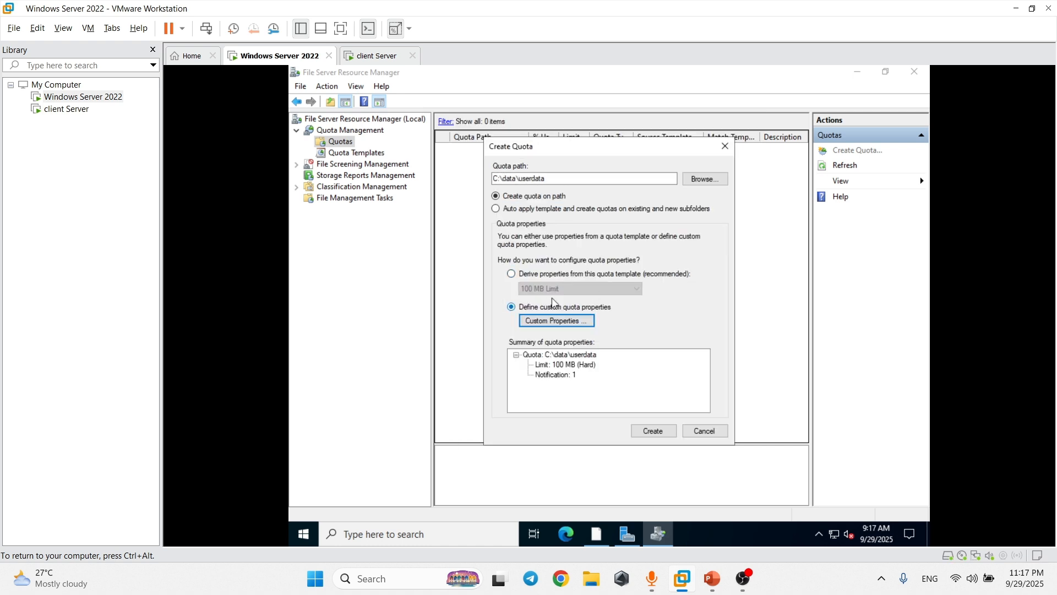
# Derive the quota from the 100 MB Limit template, create it, and switch to the client Server VM.
pyautogui.click(554, 368)
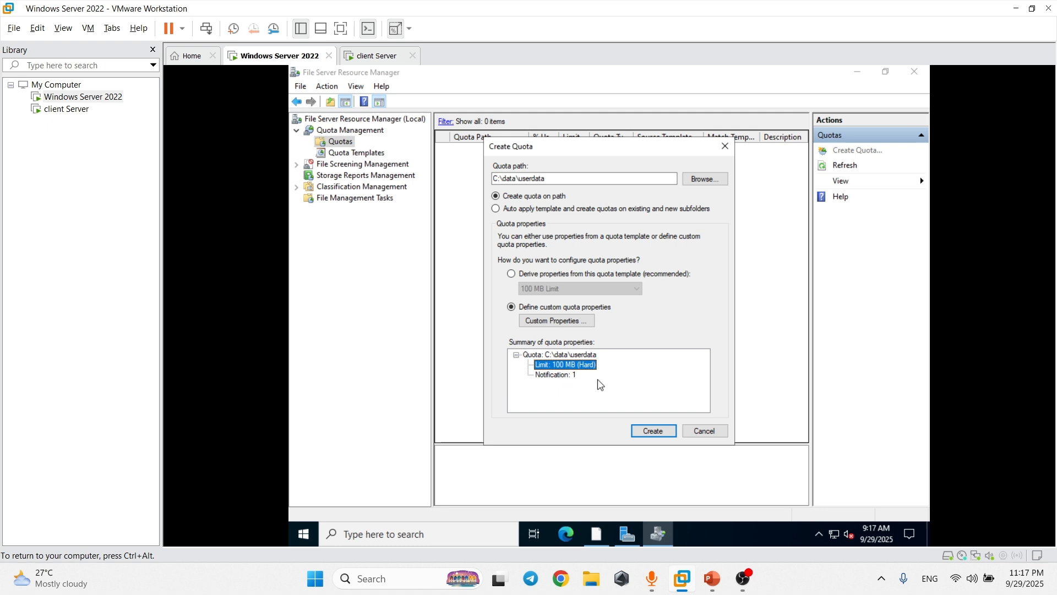
pyautogui.click(512, 274)
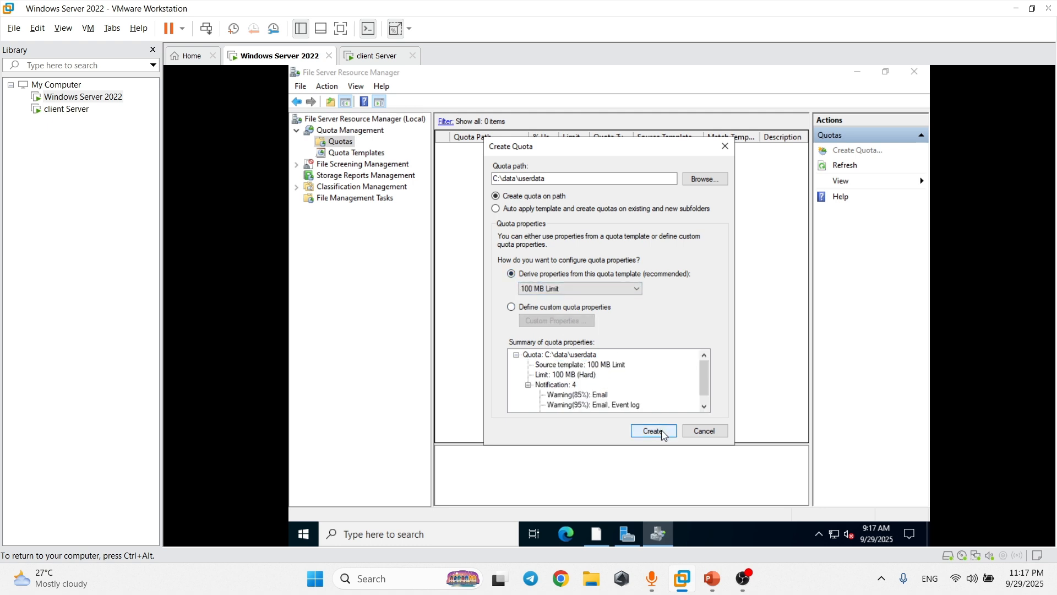
pyautogui.click(654, 431)
pyautogui.click(545, 171)
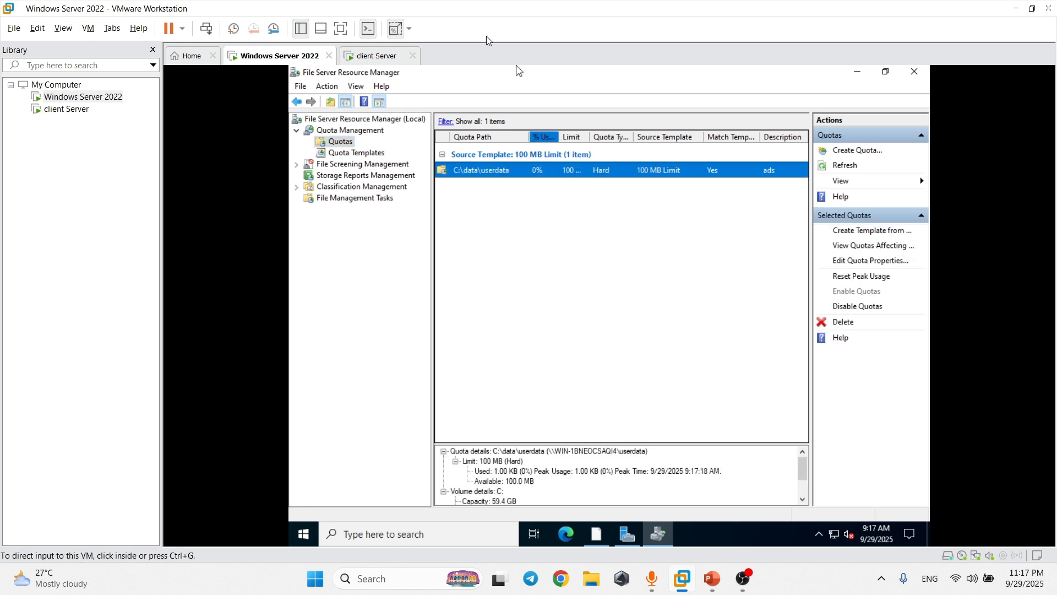
pyautogui.click(378, 56)
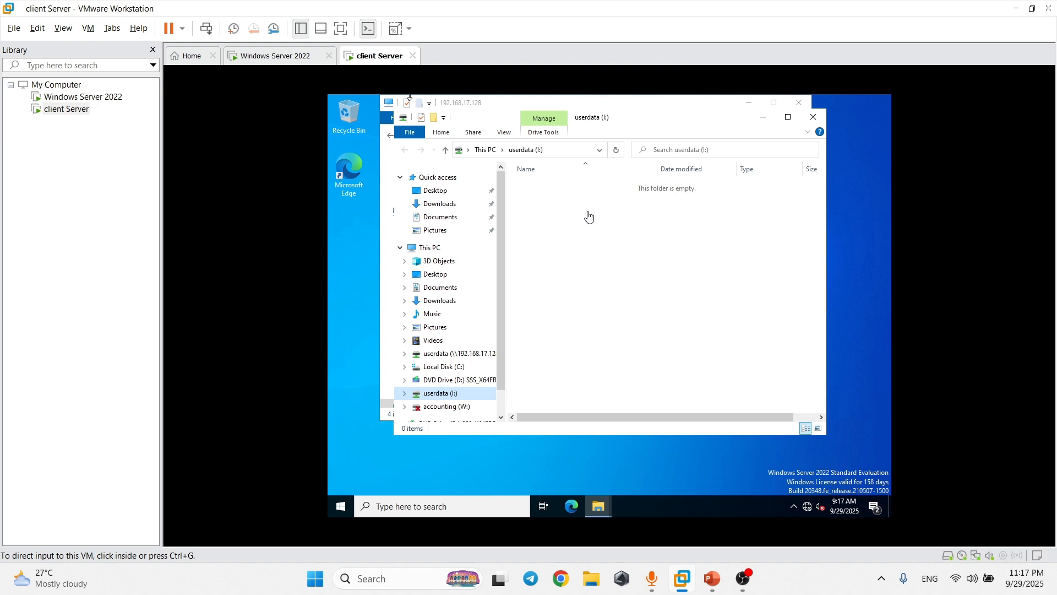
# Check the size of DVD Drive (D:) in its Properties on the client VM.
pyautogui.scroll(-1, 441, 354)
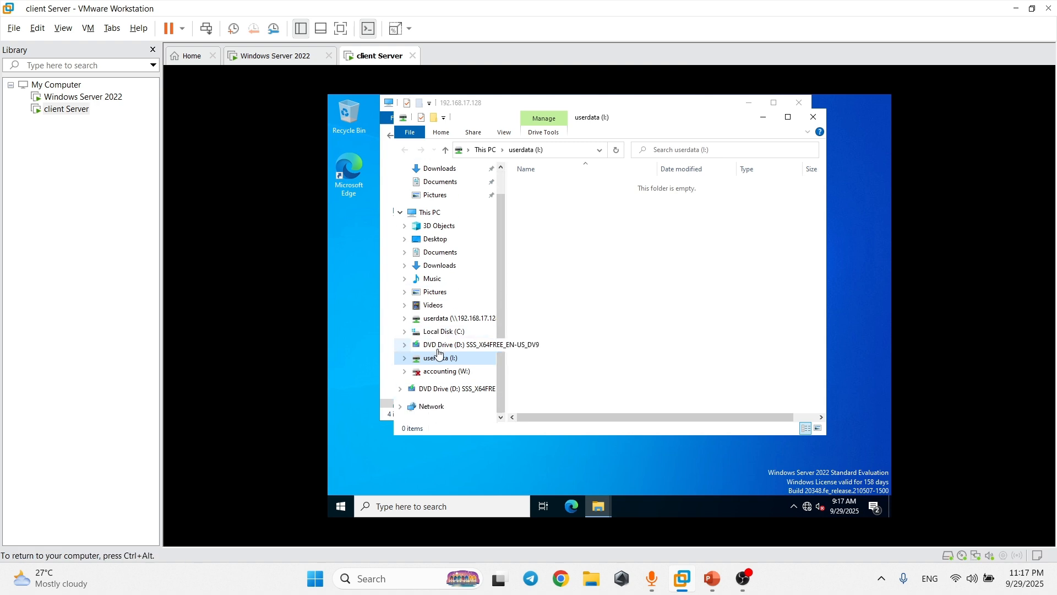
pyautogui.click(442, 392)
pyautogui.rightClick(450, 393)
pyautogui.click(493, 379)
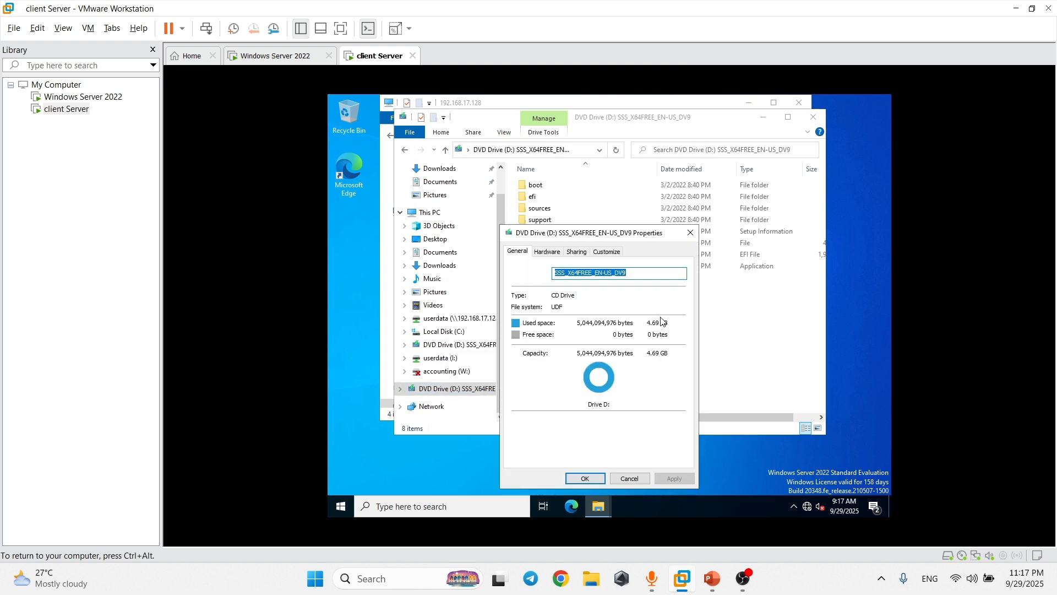
pyautogui.click(690, 233)
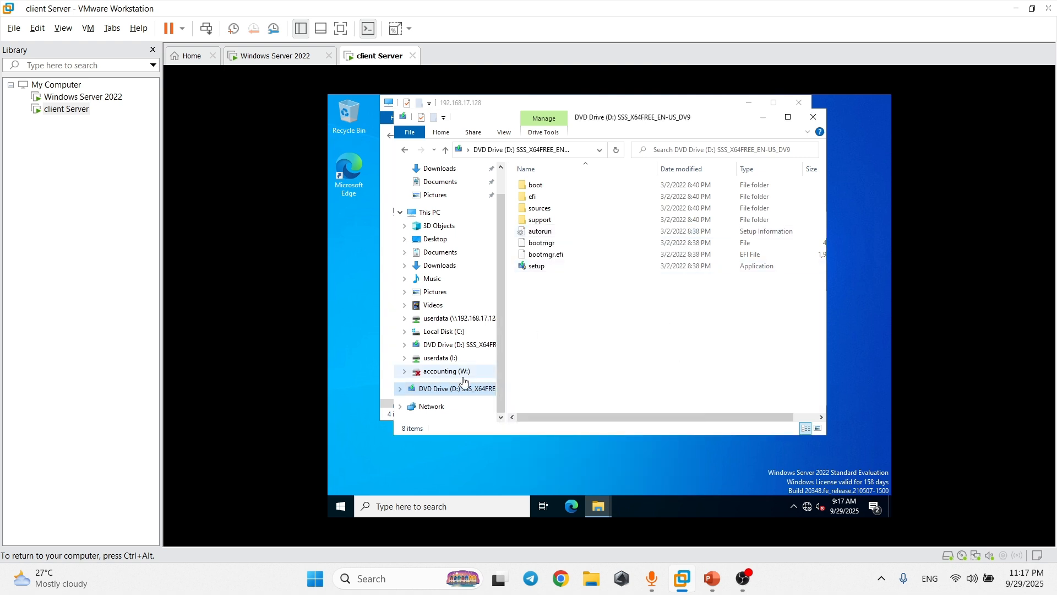
# Copy the entire DVD drive and paste it into the userdata (I:) drive.
pyautogui.rightClick(450, 391)
pyautogui.click(481, 365)
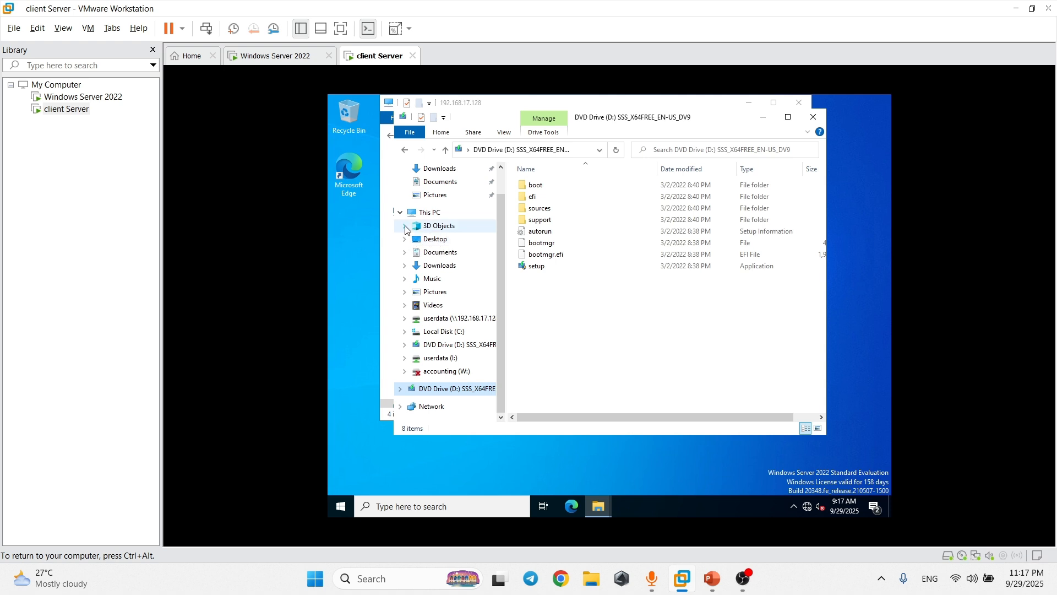
pyautogui.click(455, 364)
pyautogui.rightClick(591, 264)
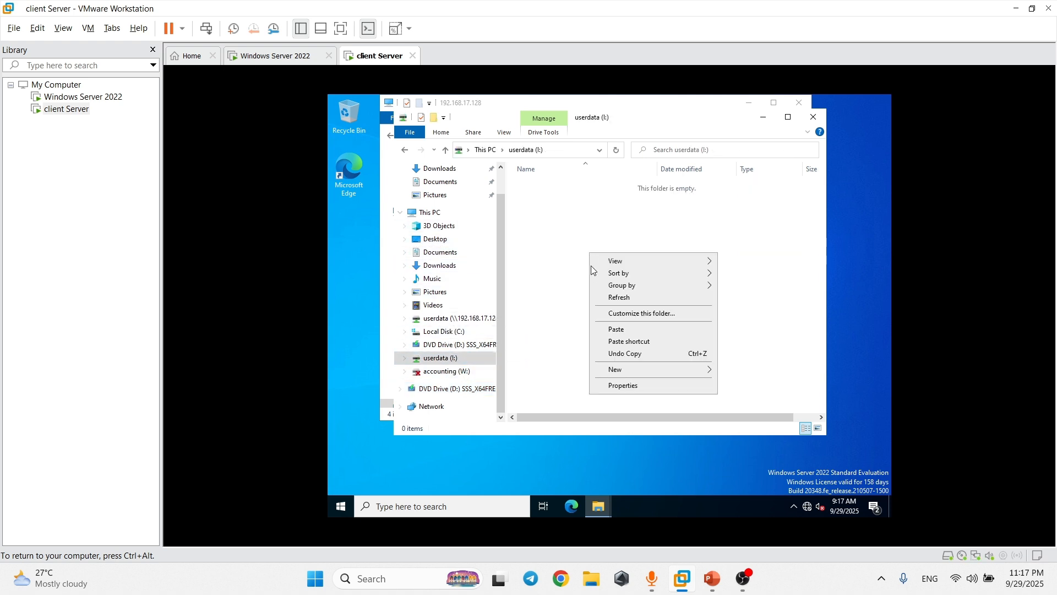
pyautogui.click(623, 331)
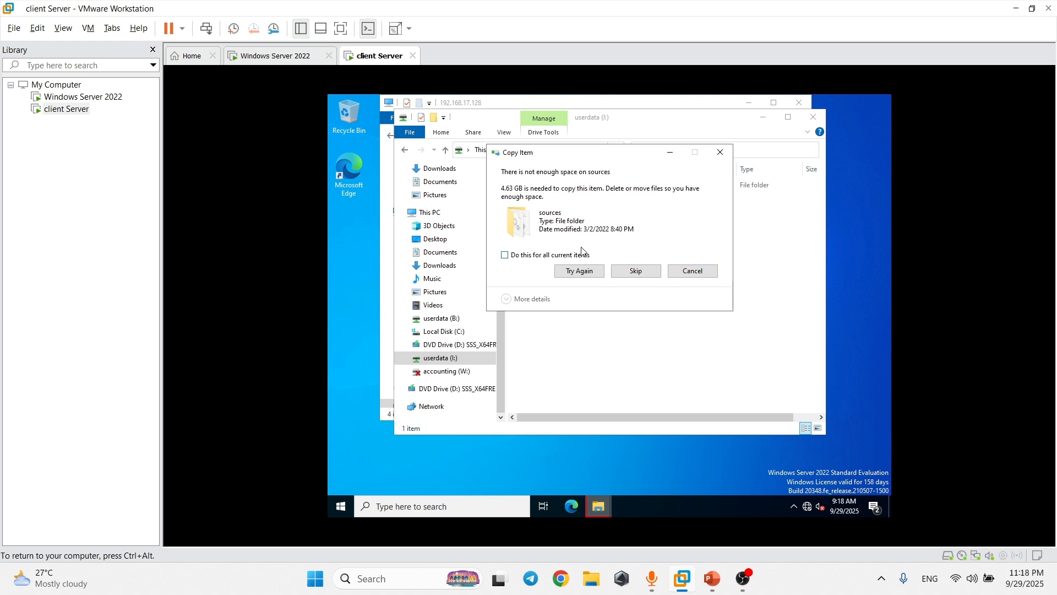
# Cancel the failed copy, check the partial folder's size, and permanently delete it.
pyautogui.click(687, 270)
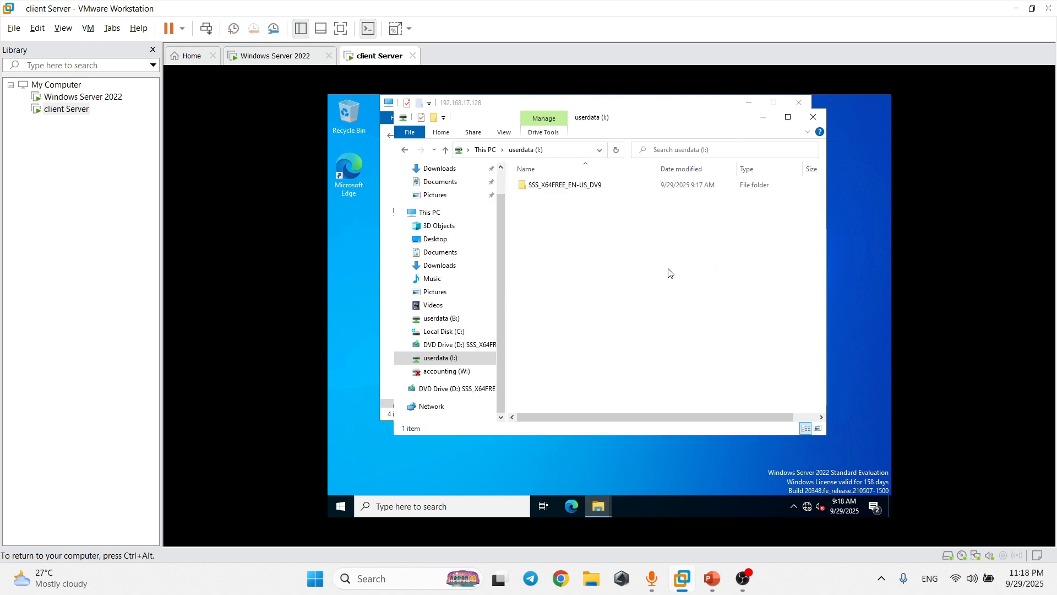
pyautogui.rightClick(604, 187)
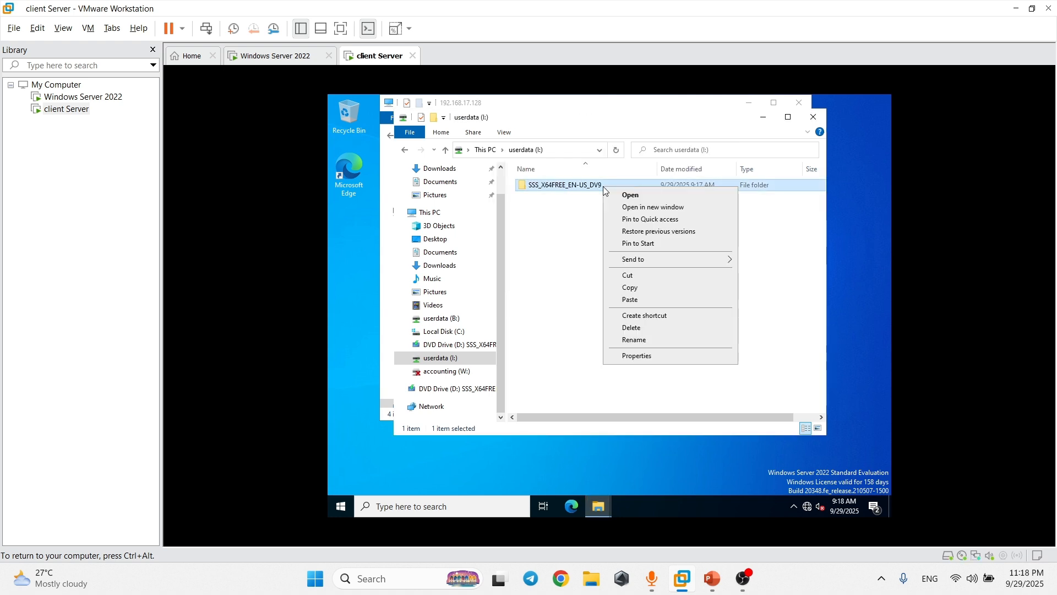
pyautogui.click(637, 354)
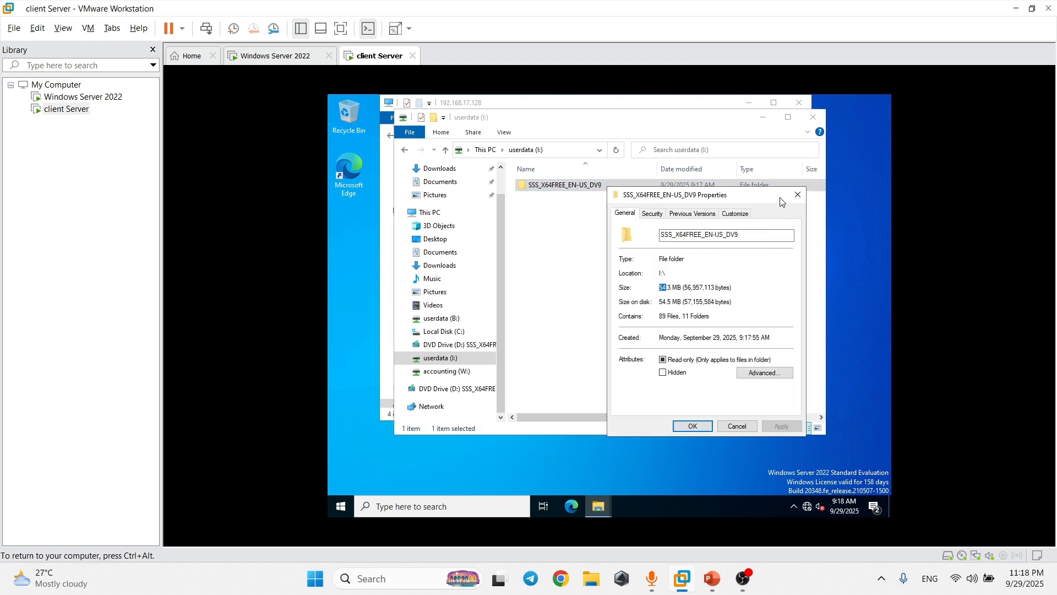
pyautogui.click(798, 195)
pyautogui.hotkey('shift', 'Delete')
pyautogui.click(665, 345)
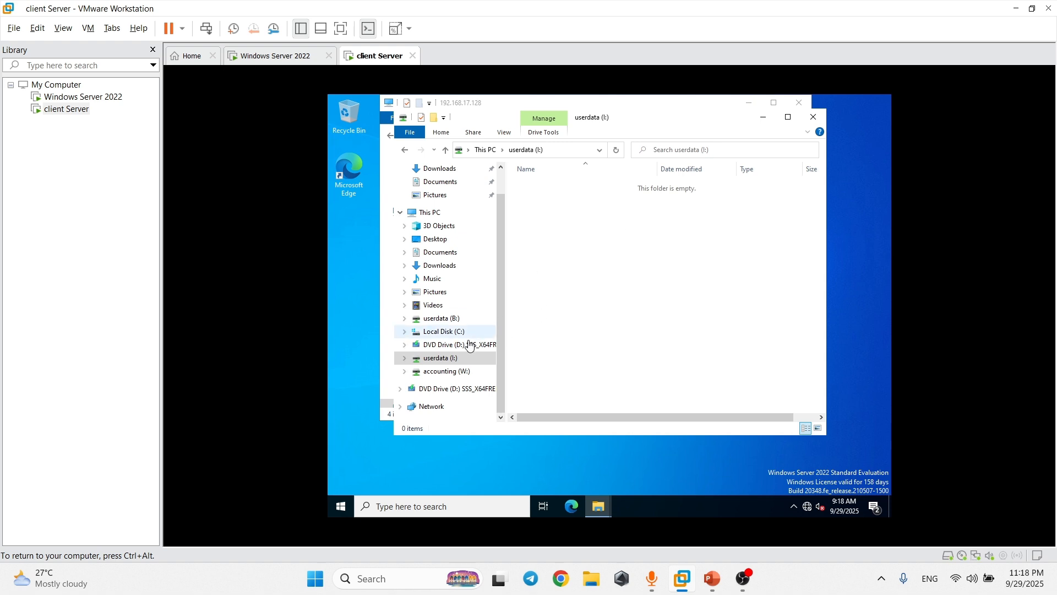
# Browse accounting (W:), then check the size of D:'s boot folder and copy it.
pyautogui.click(464, 370)
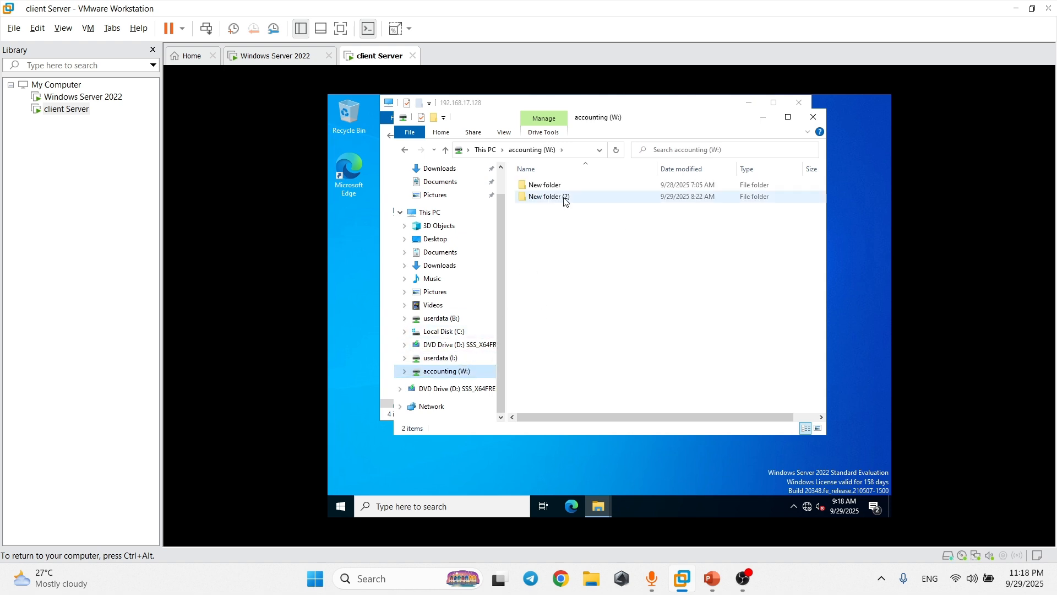
pyautogui.click(456, 388)
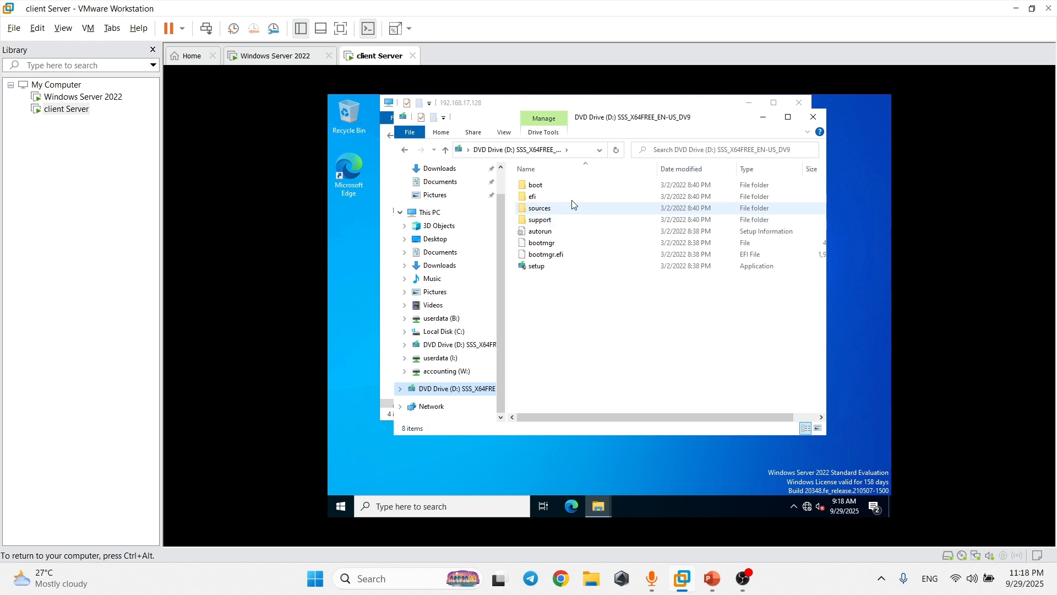
pyautogui.rightClick(574, 185)
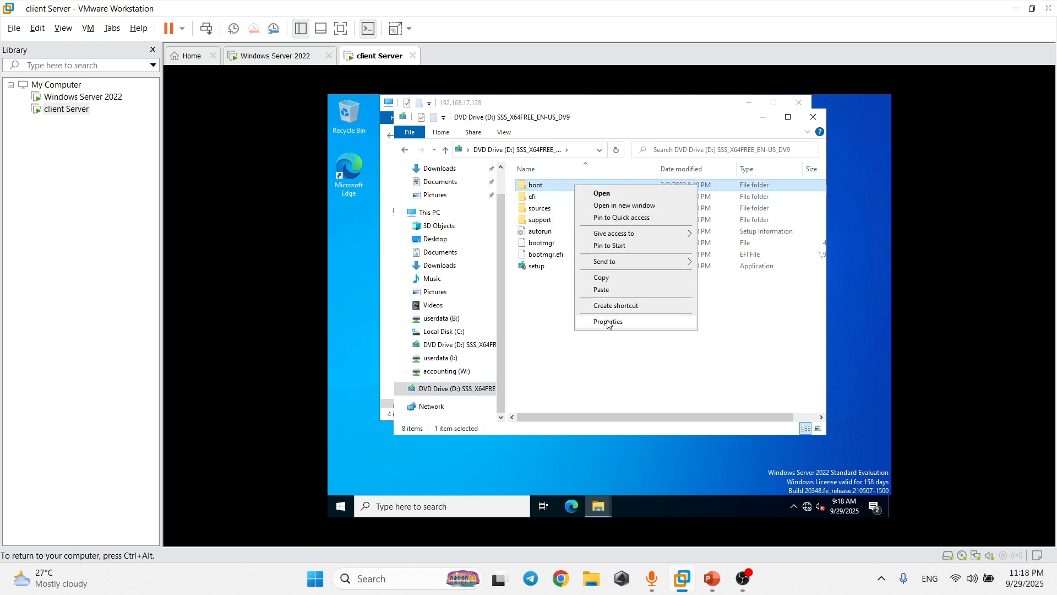
pyautogui.click(609, 323)
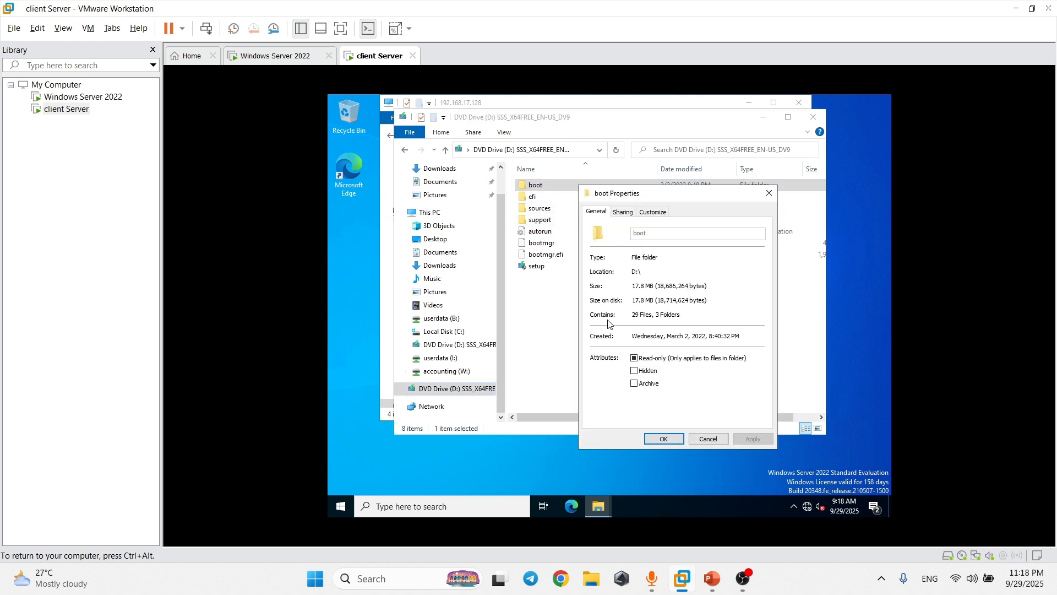
pyautogui.click(768, 194)
pyautogui.rightClick(596, 181)
pyautogui.click(623, 275)
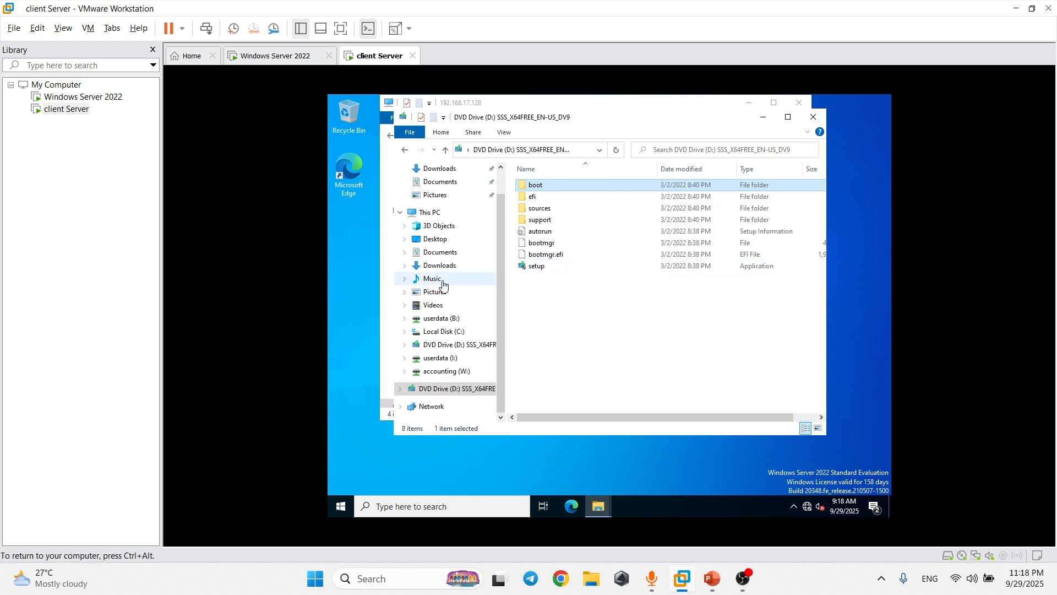
# Open userdata (I:) and start entering a network path in the address bar.
pyautogui.click(465, 358)
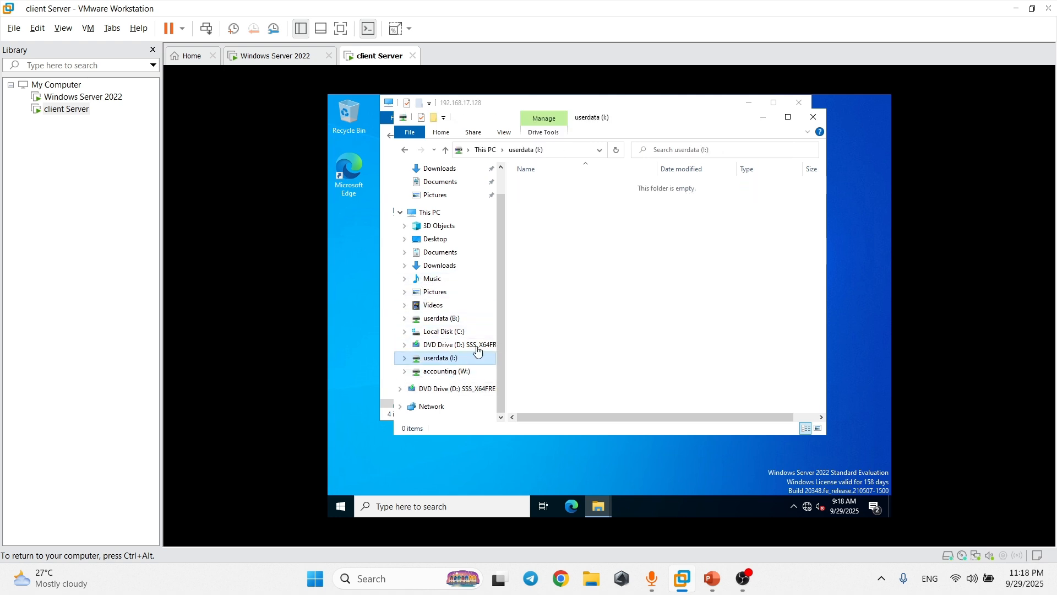
pyautogui.rightClick(594, 215)
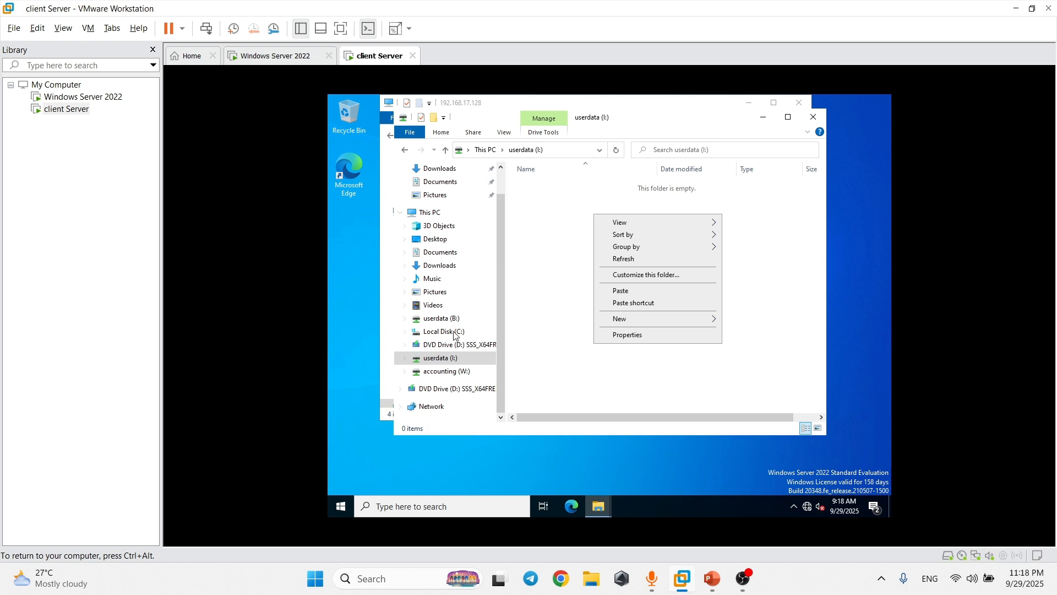
pyautogui.click(455, 362)
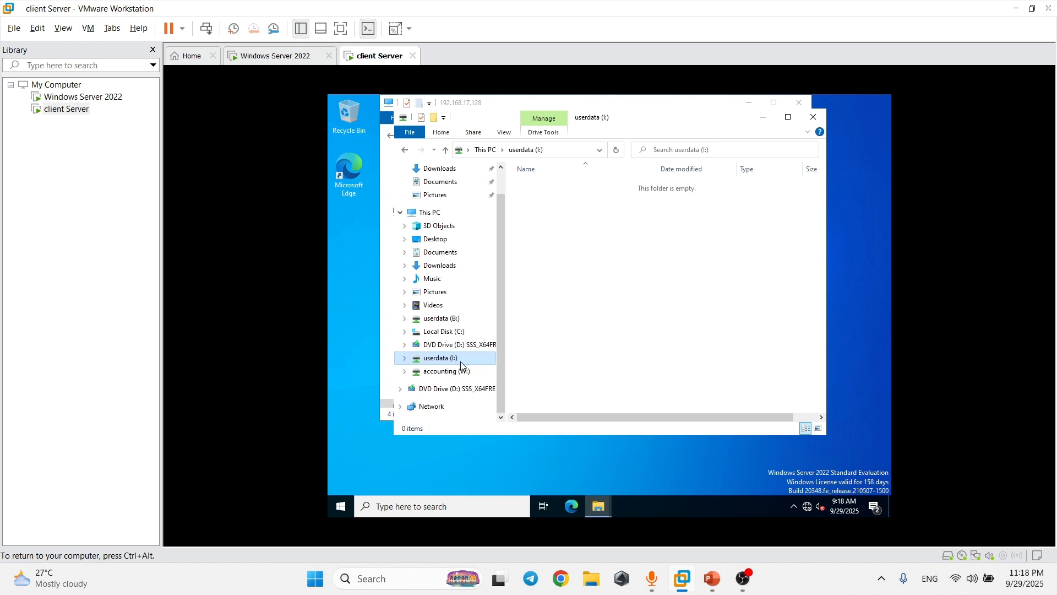
pyautogui.click(567, 154)
# Open the userdata share on \\192.168.17.128 and paste the boot folder into it.
pyautogui.write('\\\\')
pyautogui.click(555, 161)
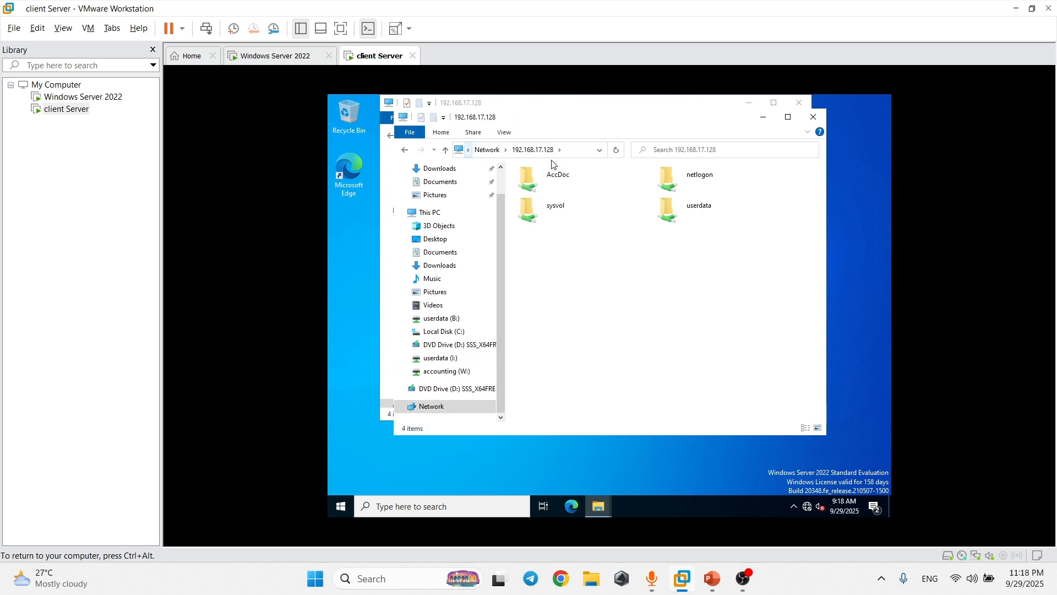
pyautogui.doubleClick(711, 218)
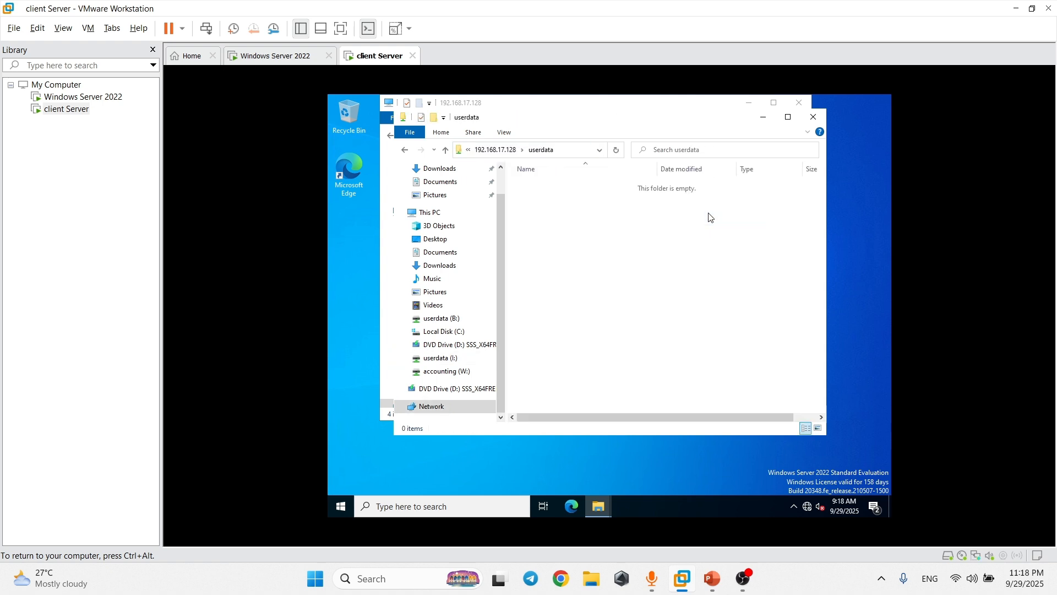
pyautogui.rightClick(589, 217)
pyautogui.click(616, 295)
# Review the userdata share's Properties and Security, then switch to the Windows Server 2022 VM.
pyautogui.rightClick(568, 221)
pyautogui.click(573, 184)
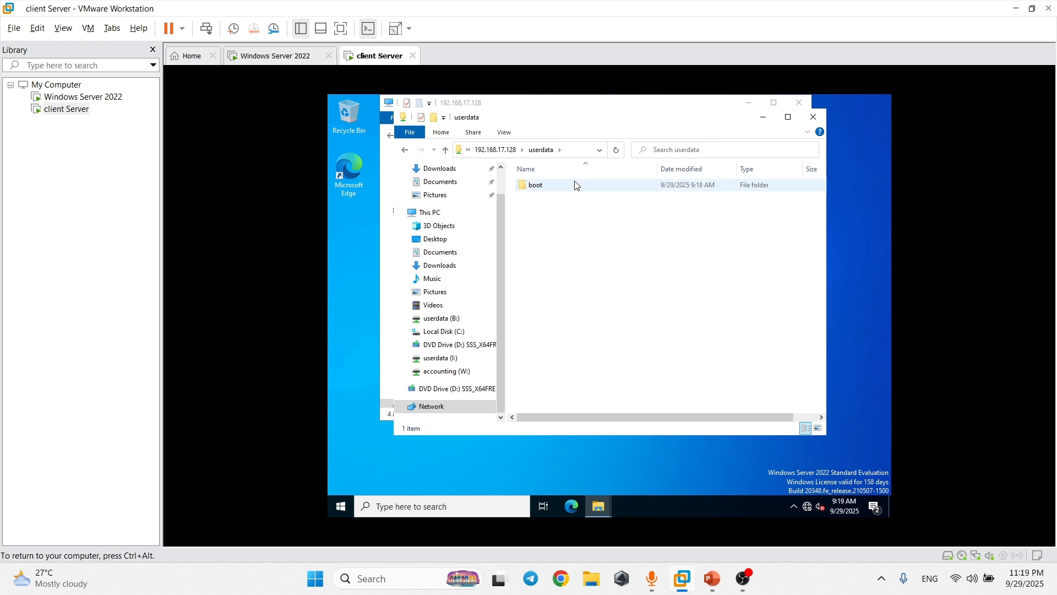
pyautogui.rightClick(574, 181)
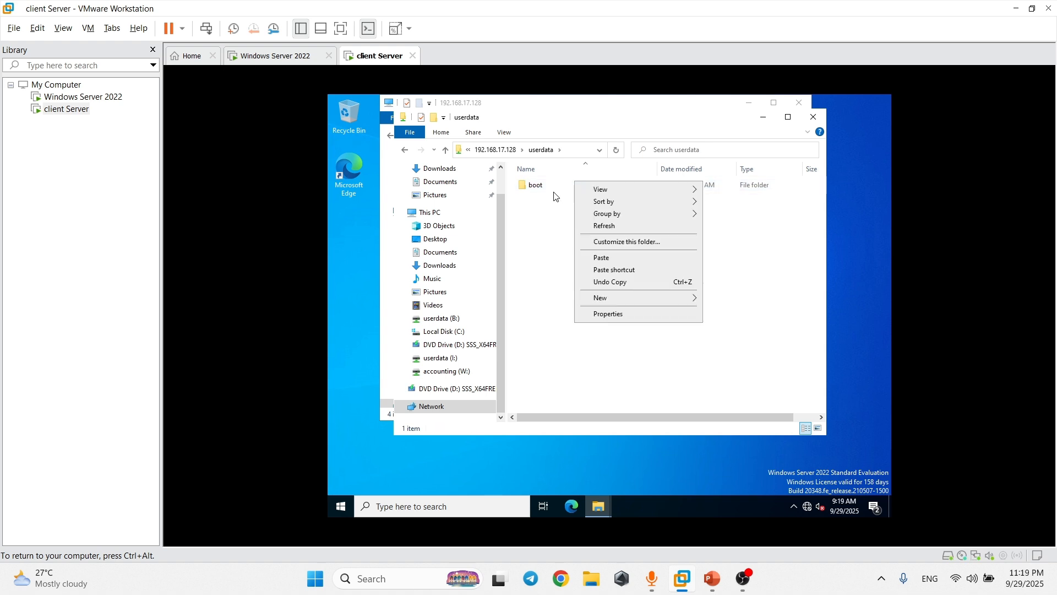
pyautogui.click(612, 315)
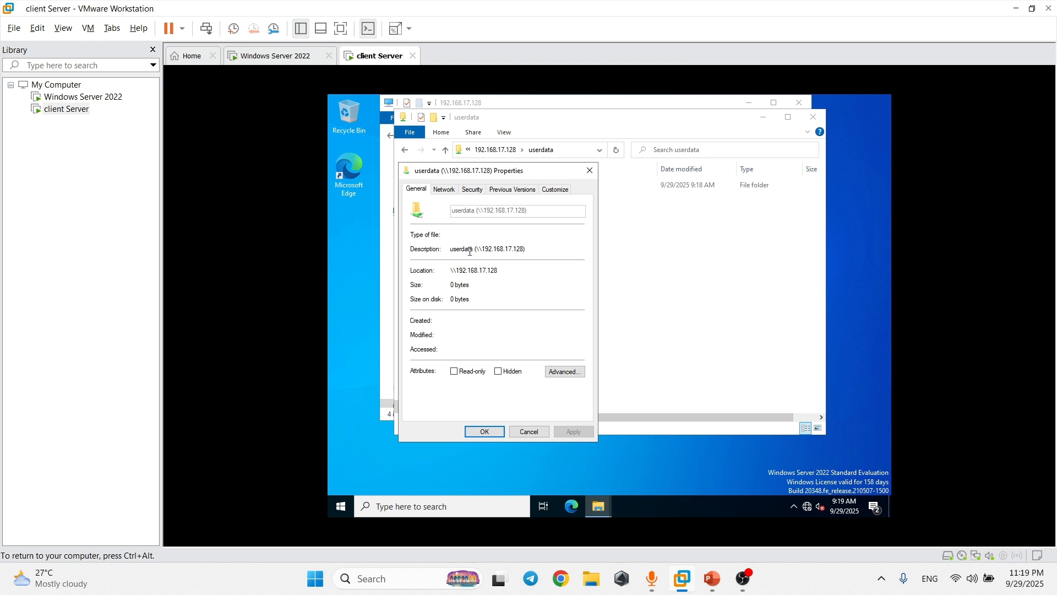
pyautogui.click(469, 190)
pyautogui.click(415, 188)
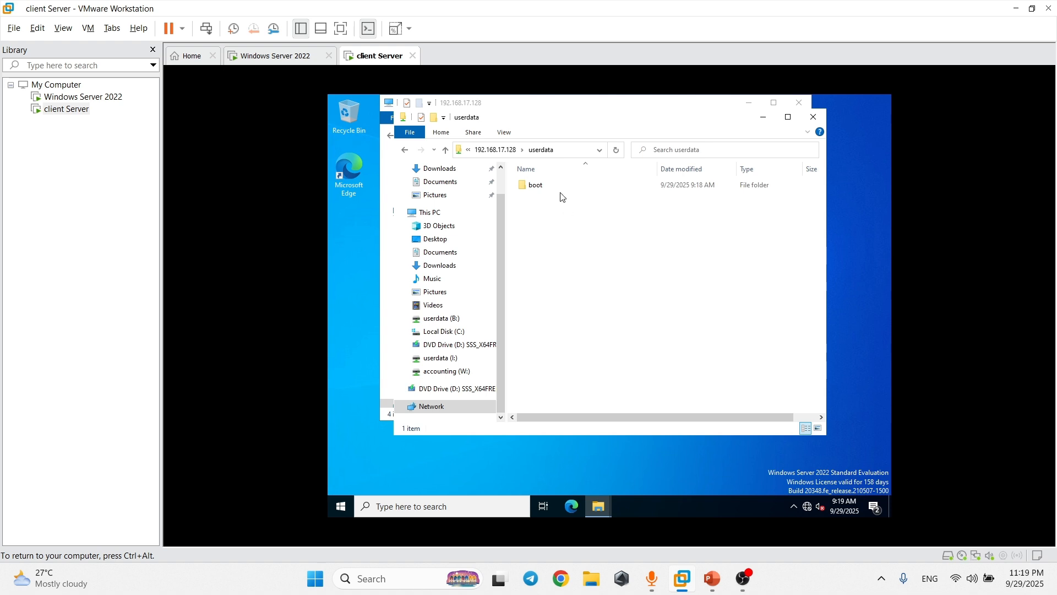
pyautogui.click(273, 55)
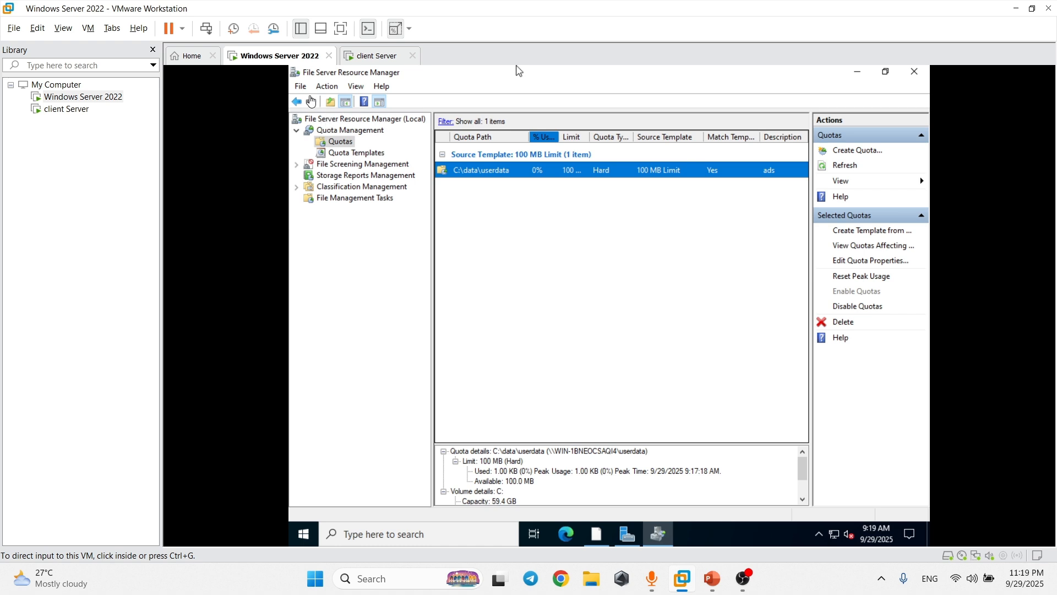
# On the server, browse to C:\data\userdata and confirm the boot folder, then return to the client VM.
pyautogui.click(459, 525)
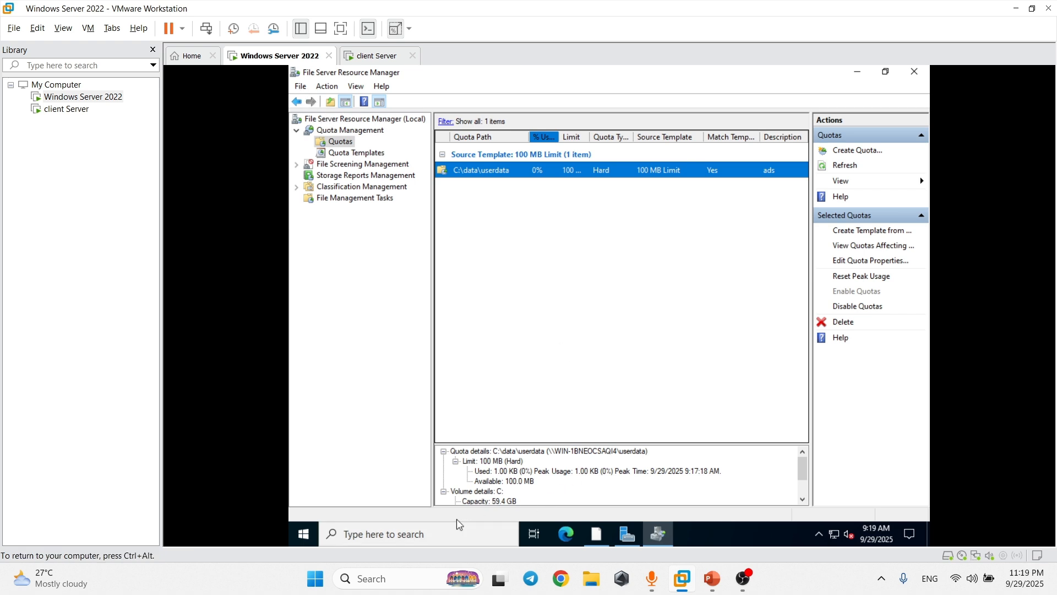
pyautogui.click(451, 528)
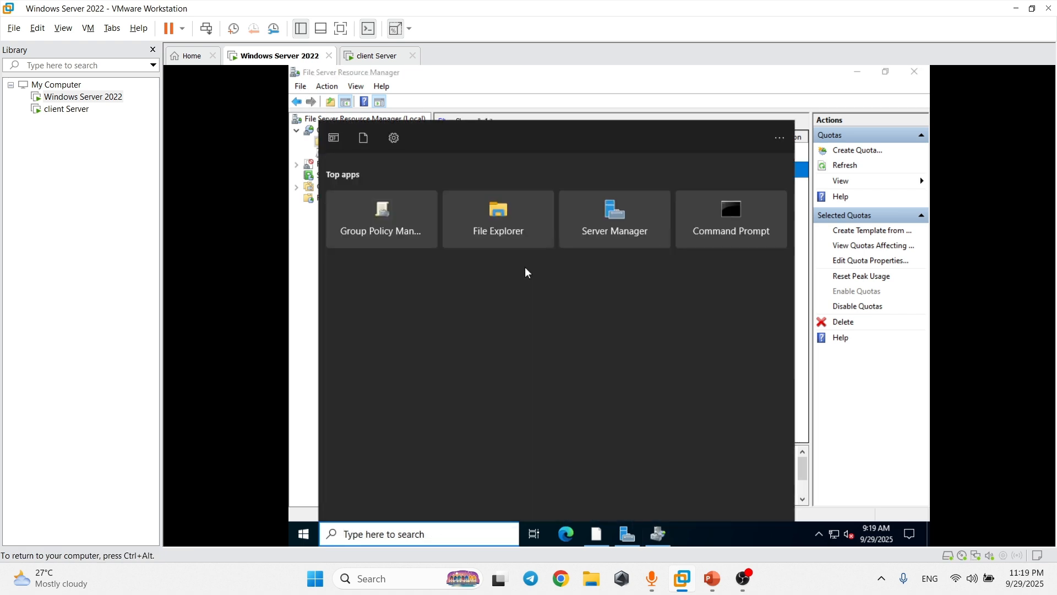
pyautogui.click(500, 218)
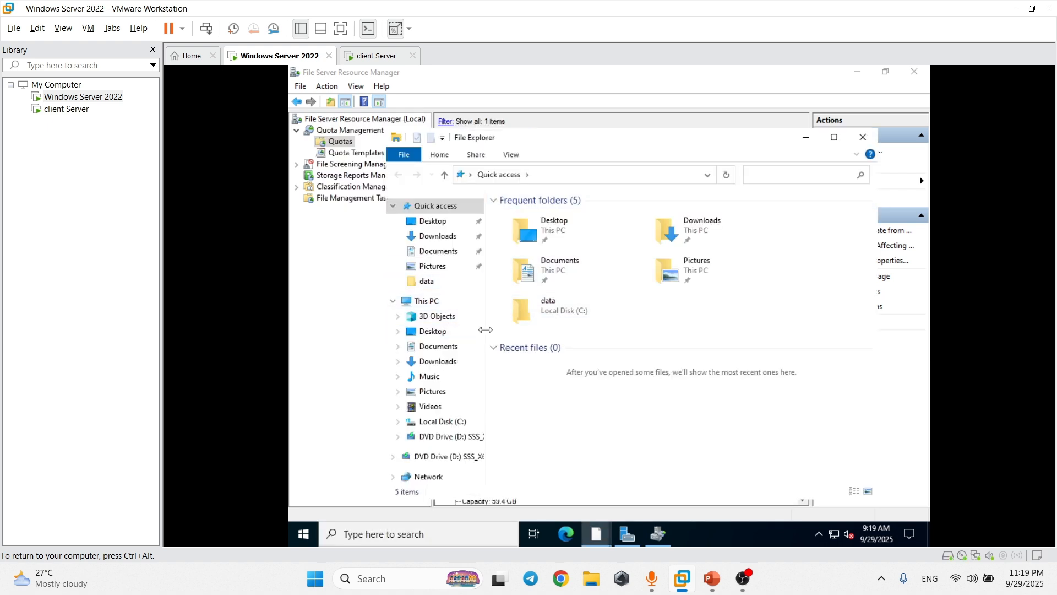
pyautogui.click(417, 425)
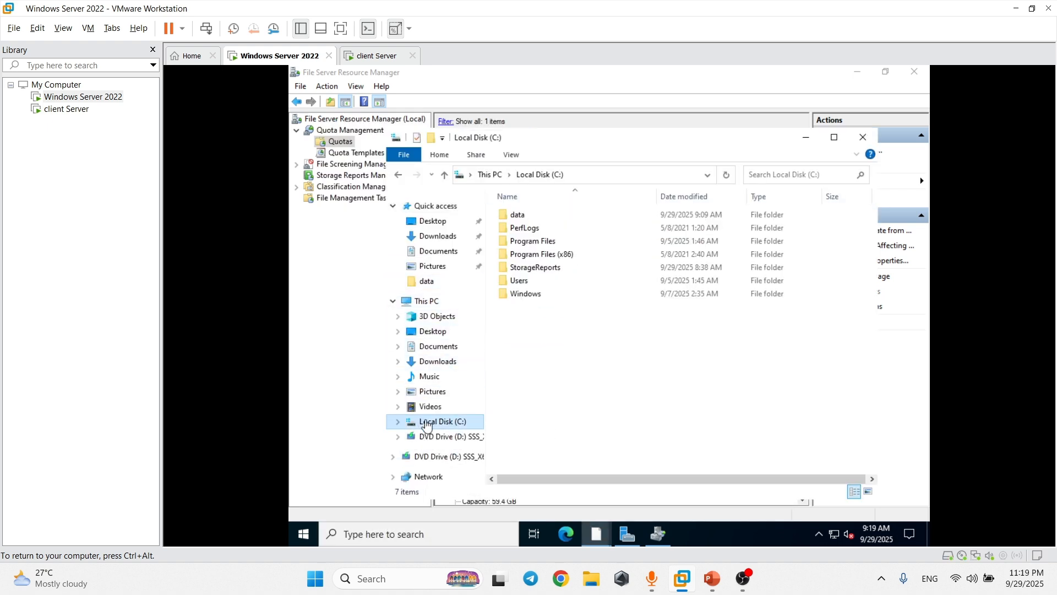
pyautogui.doubleClick(589, 214)
pyautogui.doubleClick(589, 228)
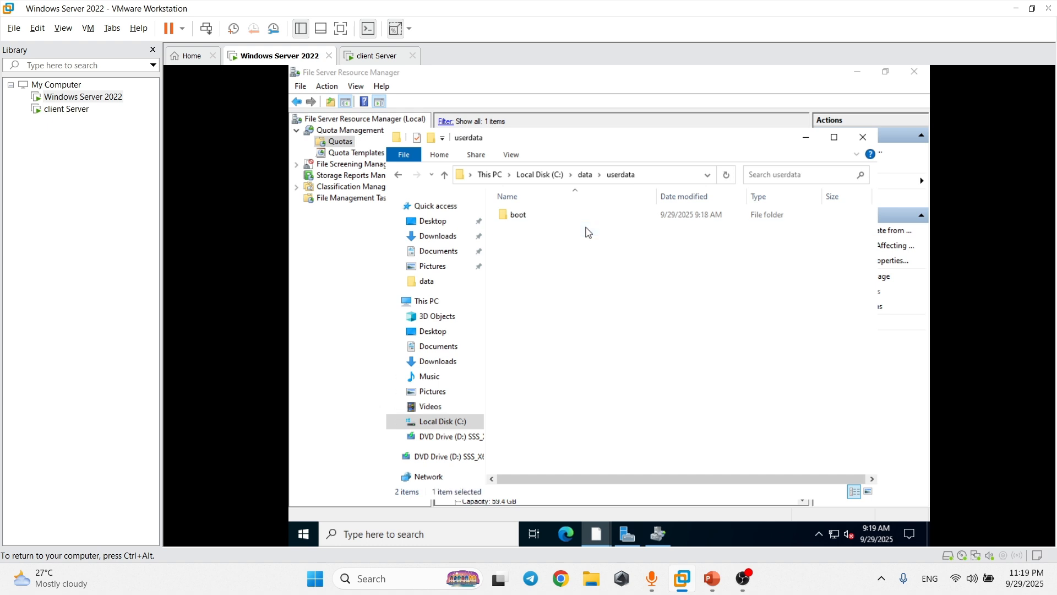
pyautogui.click(549, 214)
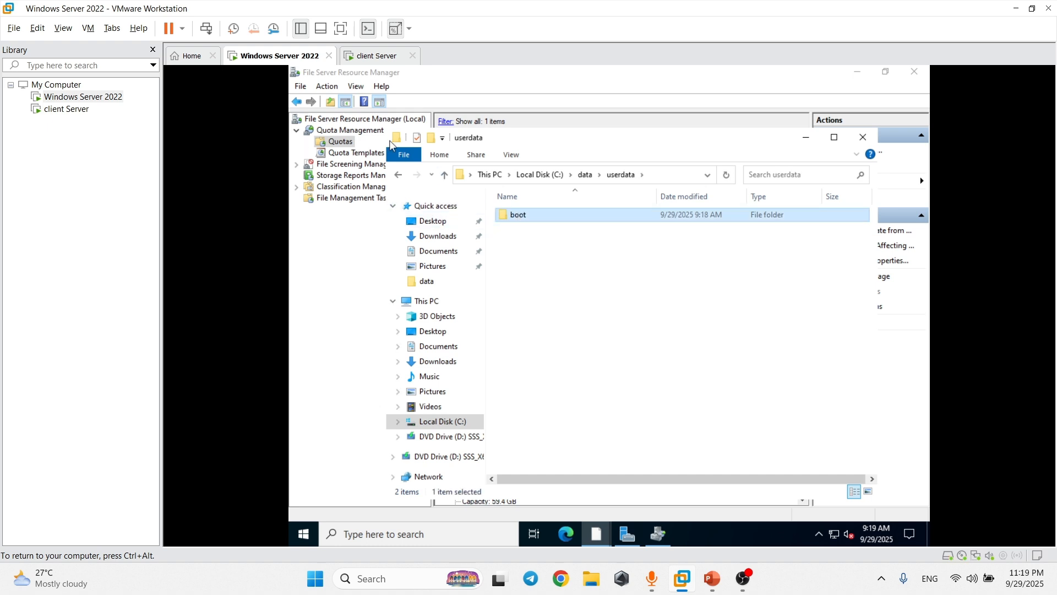
pyautogui.click(383, 57)
pyautogui.click(552, 223)
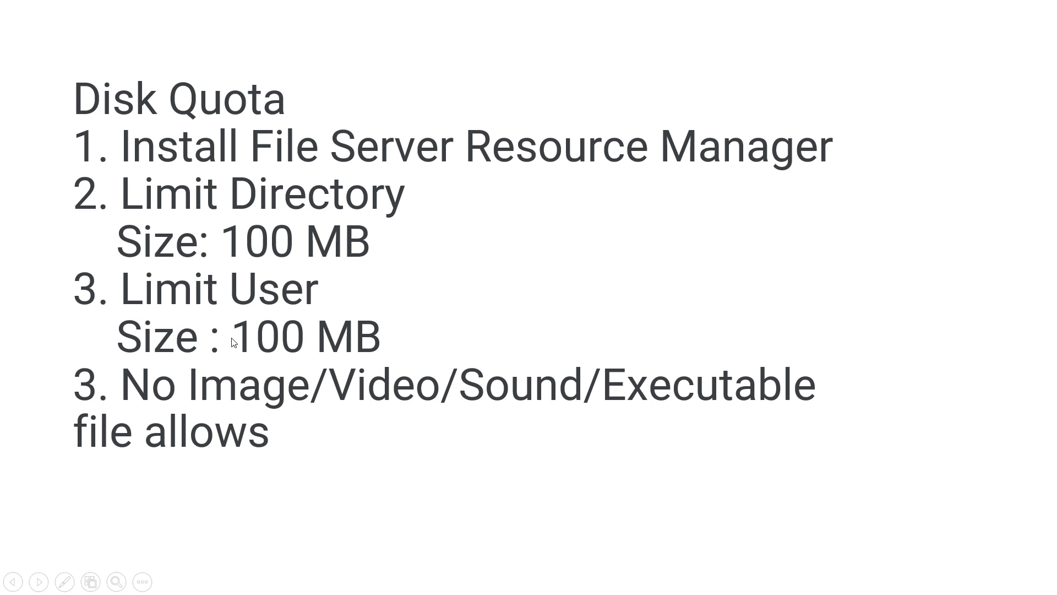
# Leave the Disk Quota slide and return to the Windows Server 2022 VM with Alt+Tab.
pyautogui.hotkey('alt', 'Tab')
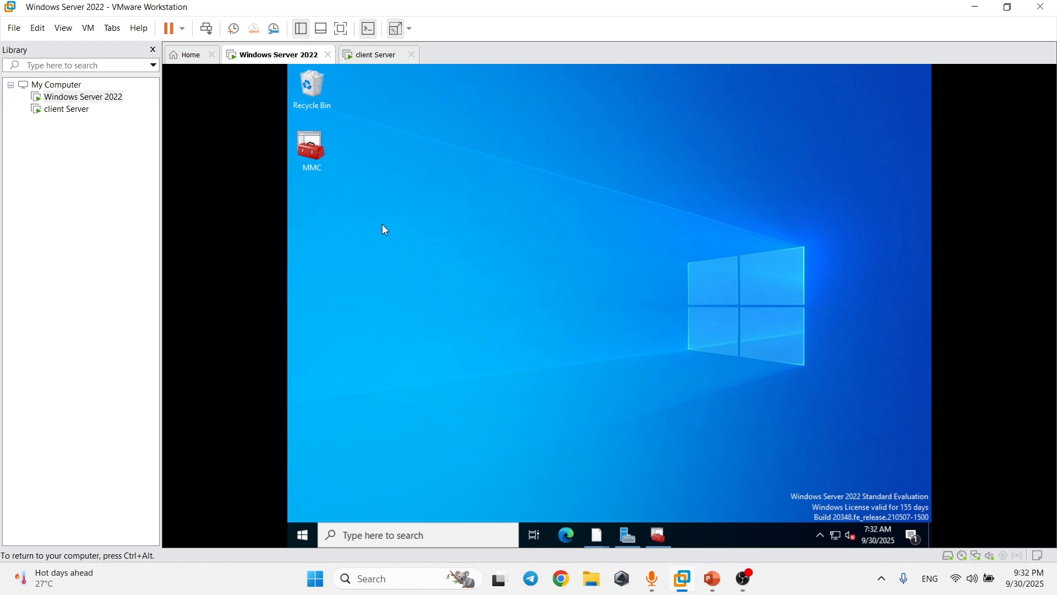
# Refresh the desktop, close the duplicate Local Disk window, and open Local Disk (C:) from This PC.
pyautogui.rightClick(417, 179)
pyautogui.click(435, 217)
pyautogui.rightClick(430, 207)
pyautogui.click(463, 246)
pyautogui.moveTo(597, 535)
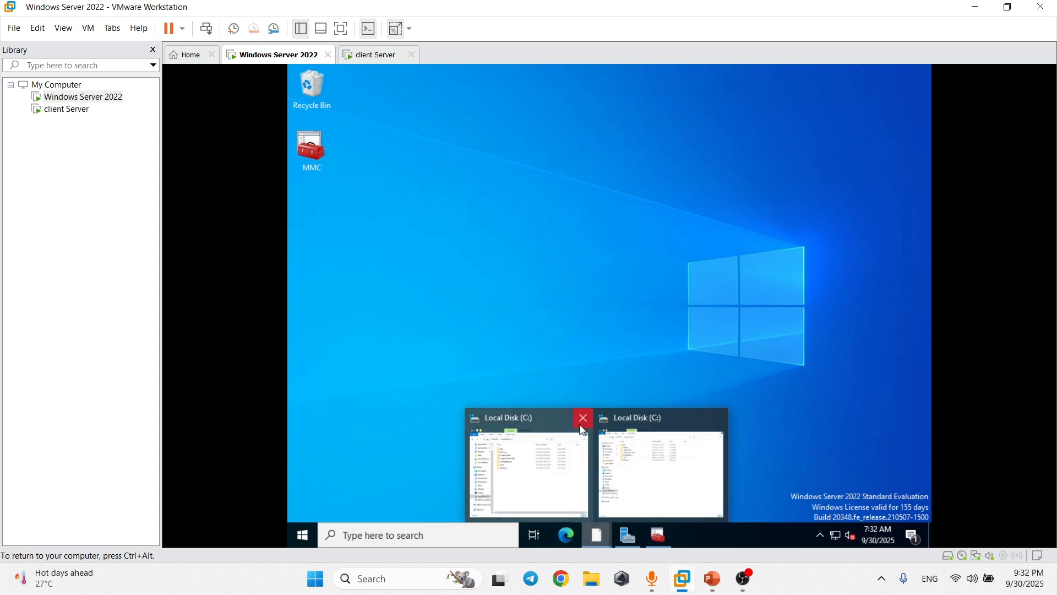
pyautogui.click(581, 417)
pyautogui.click(584, 466)
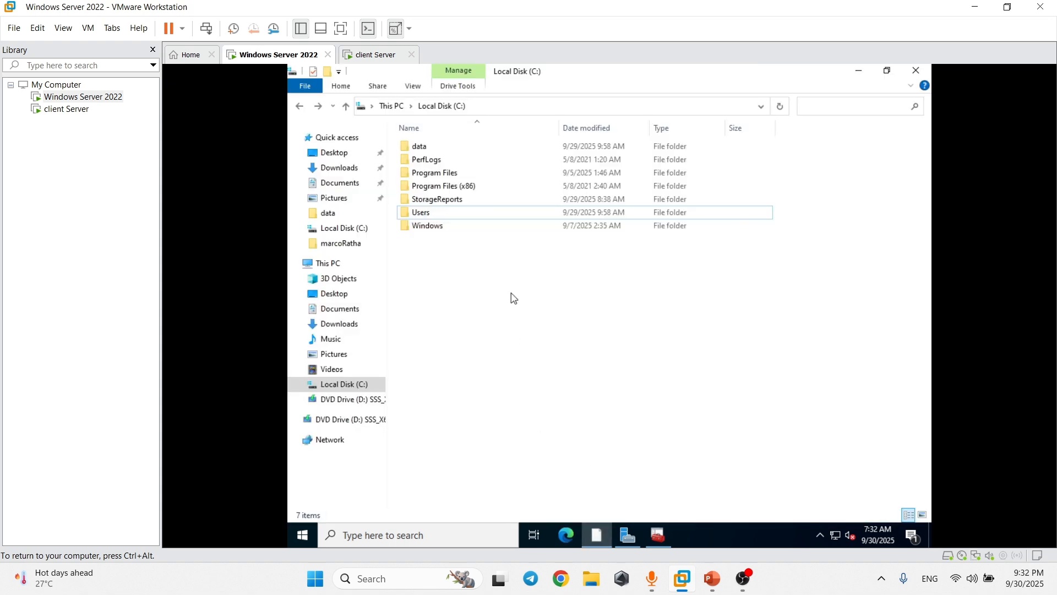
pyautogui.rightClick(474, 279)
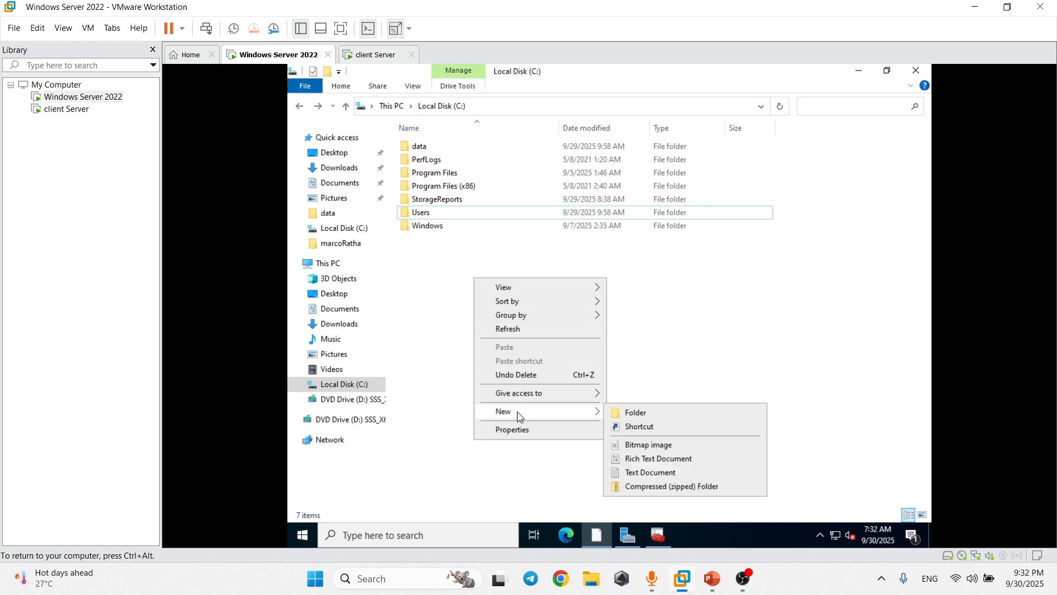
pyautogui.click(440, 380)
pyautogui.click(326, 263)
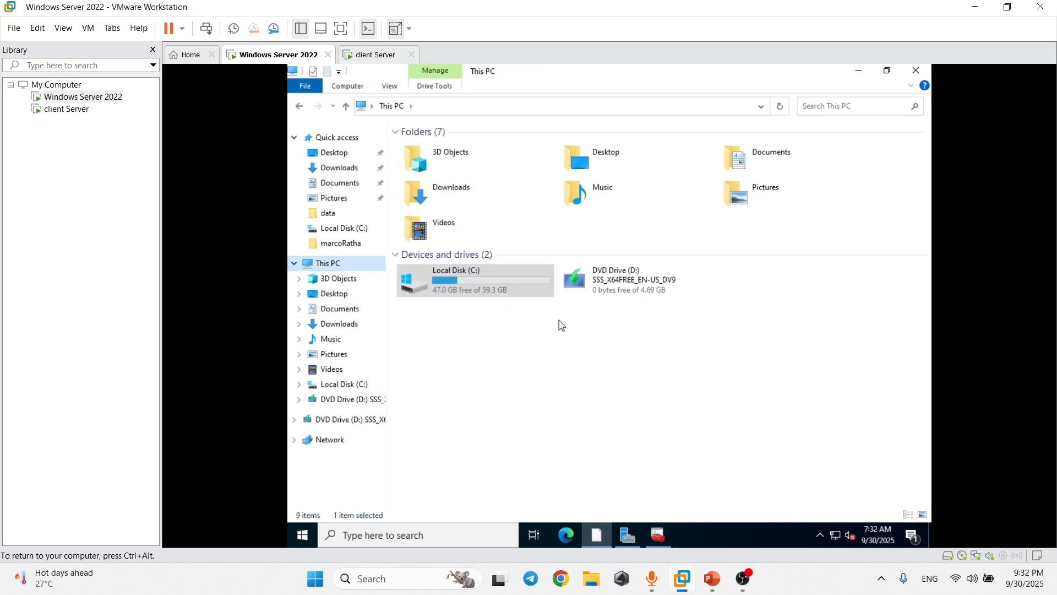
pyautogui.doubleClick(517, 285)
# Create a new folder named userControl in C:\ and select it.
pyautogui.rightClick(456, 268)
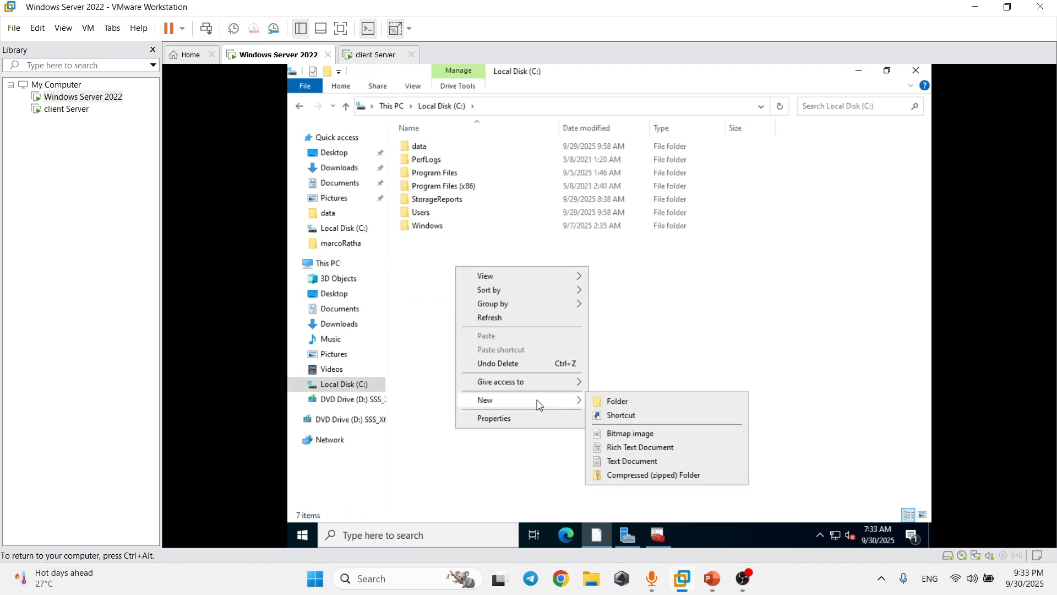
pyautogui.moveTo(523, 401)
pyautogui.click(633, 403)
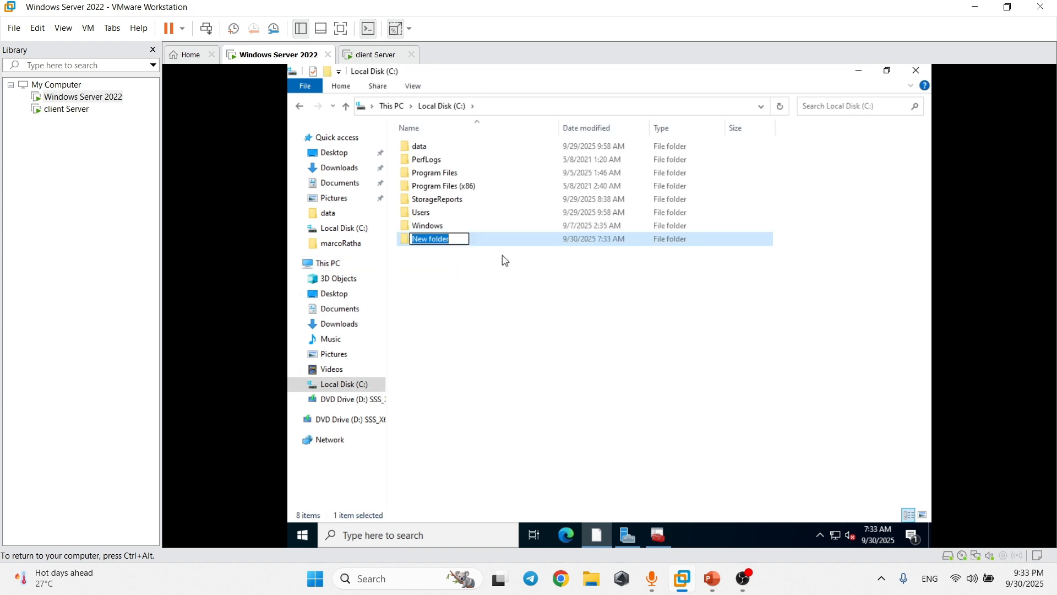
pyautogui.write('userContro')
pyautogui.click(503, 273)
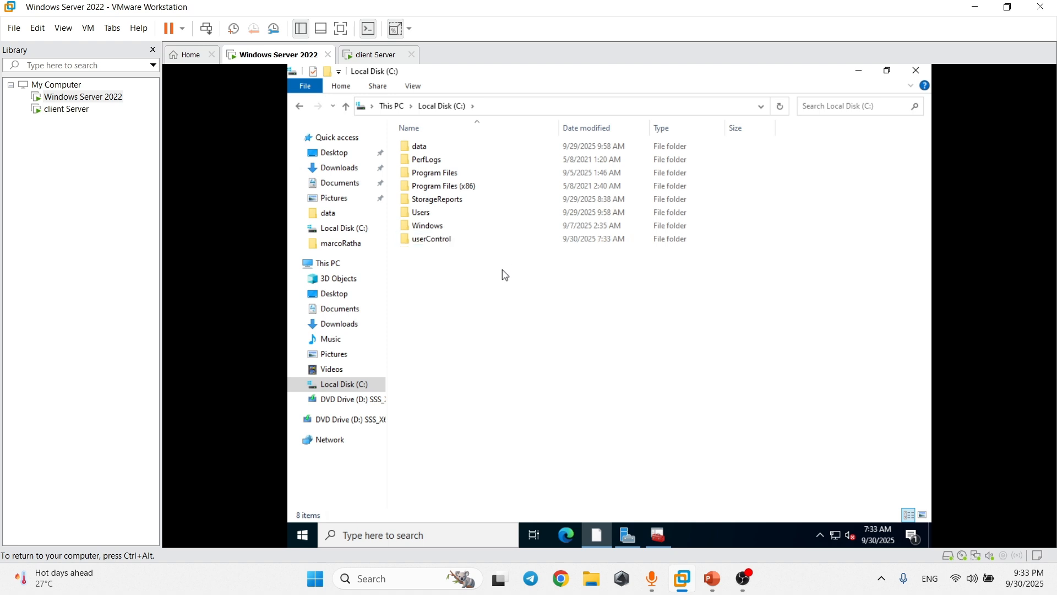
pyautogui.doubleClick(474, 245)
pyautogui.hotkey('alt', 'Left')
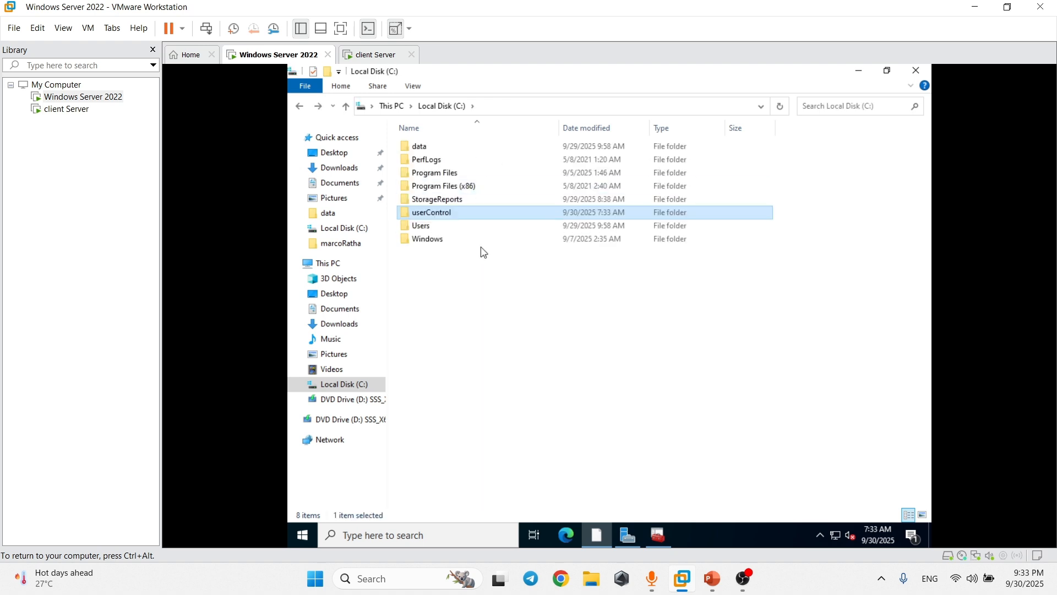
pyautogui.click(469, 268)
pyautogui.click(474, 216)
# Enable advanced sharing on userControl under the share name userControl$.
pyautogui.rightClick(463, 214)
pyautogui.click(580, 429)
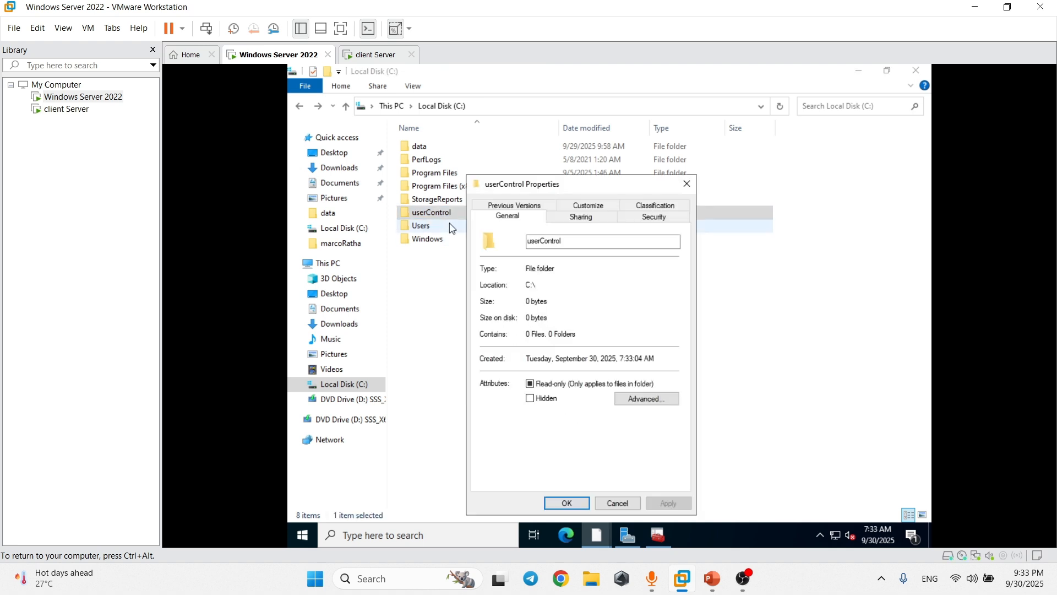
pyautogui.click(584, 219)
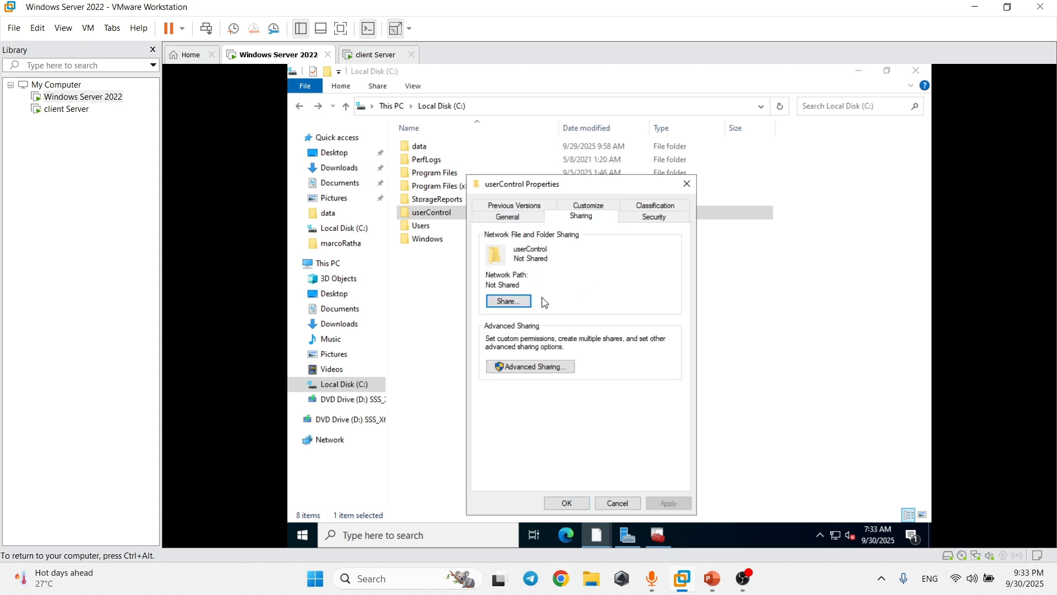
pyautogui.click(563, 367)
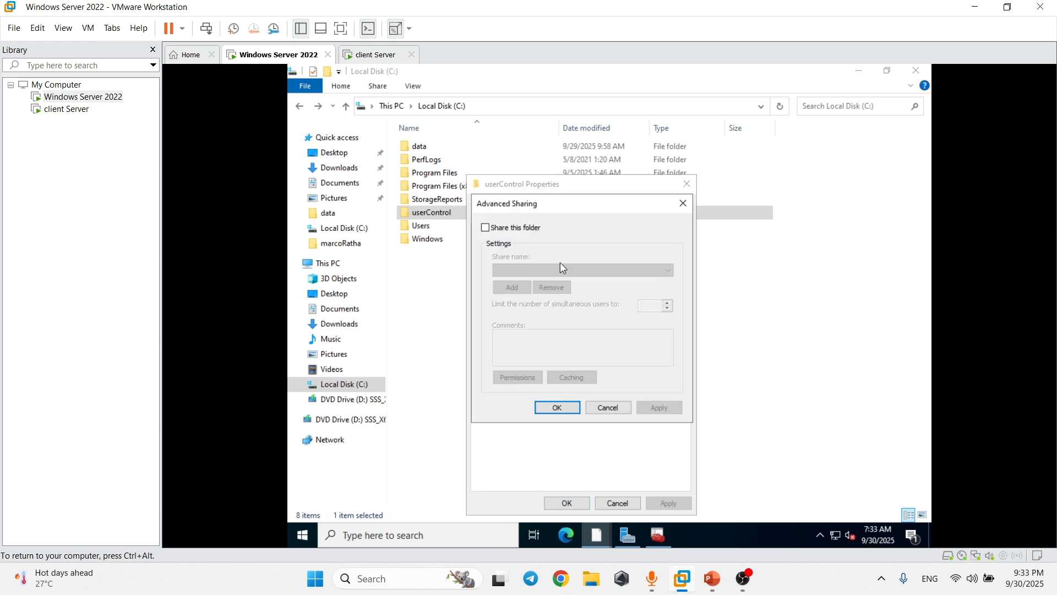
pyautogui.click(485, 227)
pyautogui.click(549, 270)
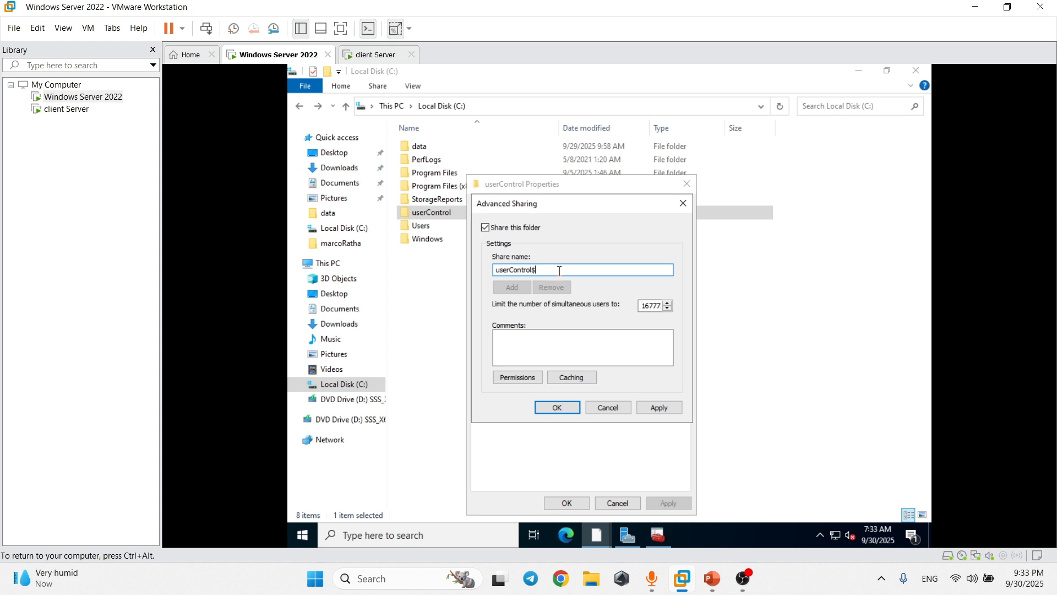
pyautogui.moveTo(532, 270); pyautogui.dragTo(494, 270)
pyautogui.click(540, 272)
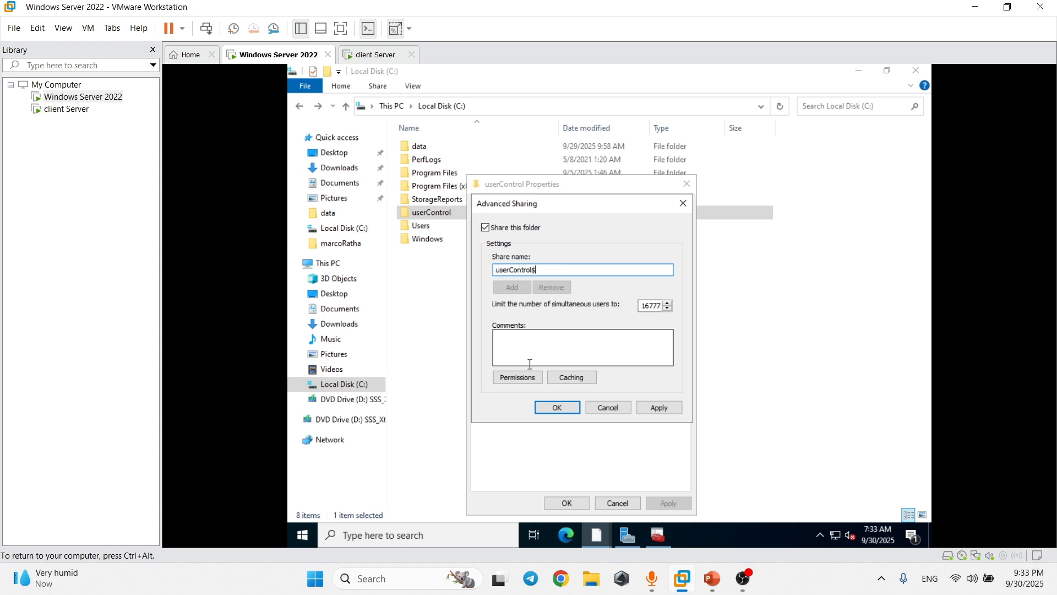
# Allow Everyone Full Control on the userControl$ share permissions and apply the sharing settings.
pyautogui.click(517, 377)
pyautogui.click(632, 365)
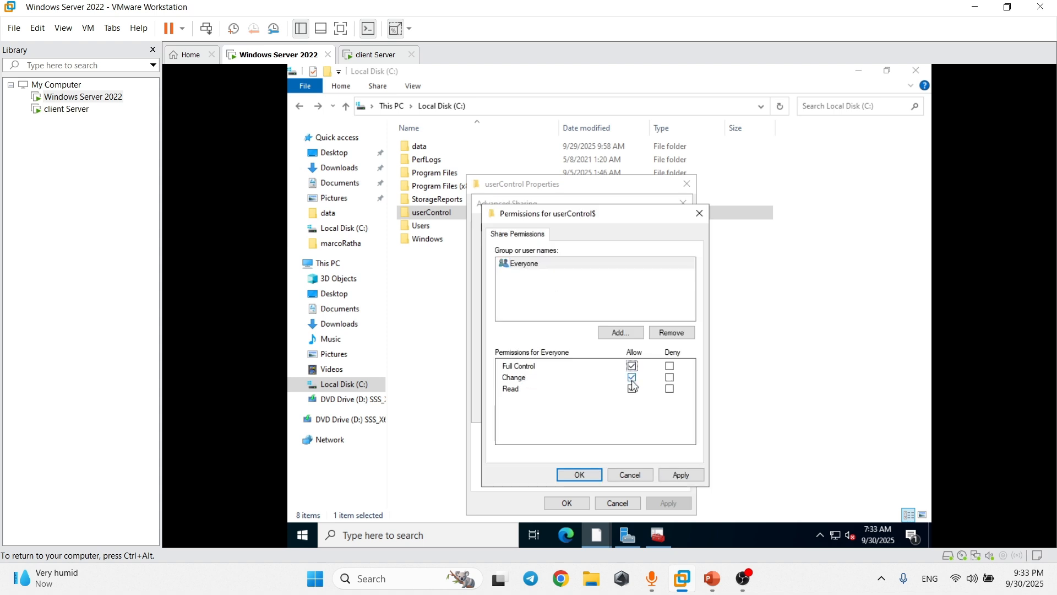
pyautogui.click(545, 270)
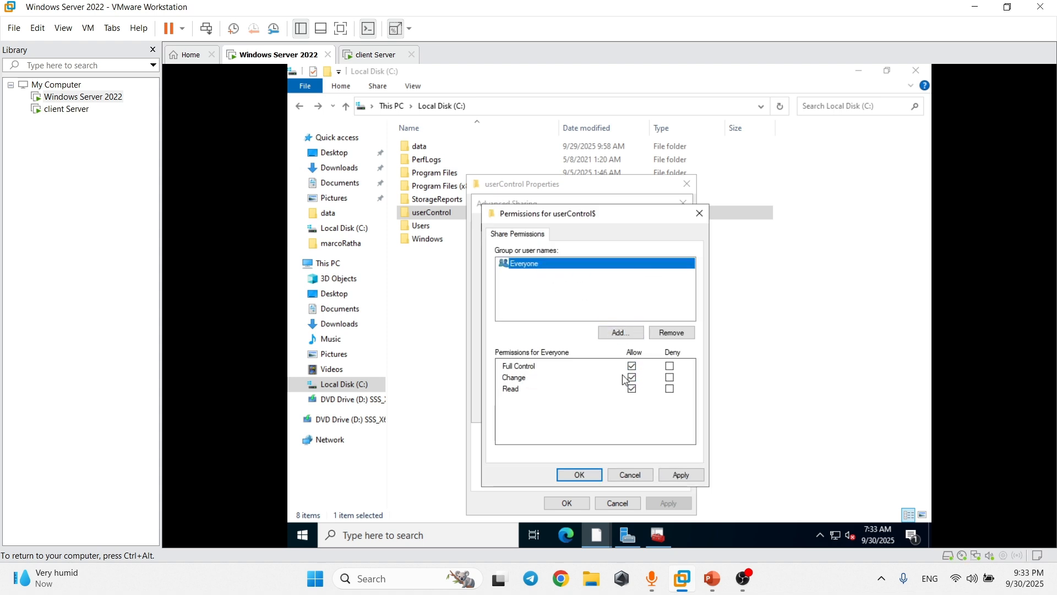
pyautogui.click(681, 475)
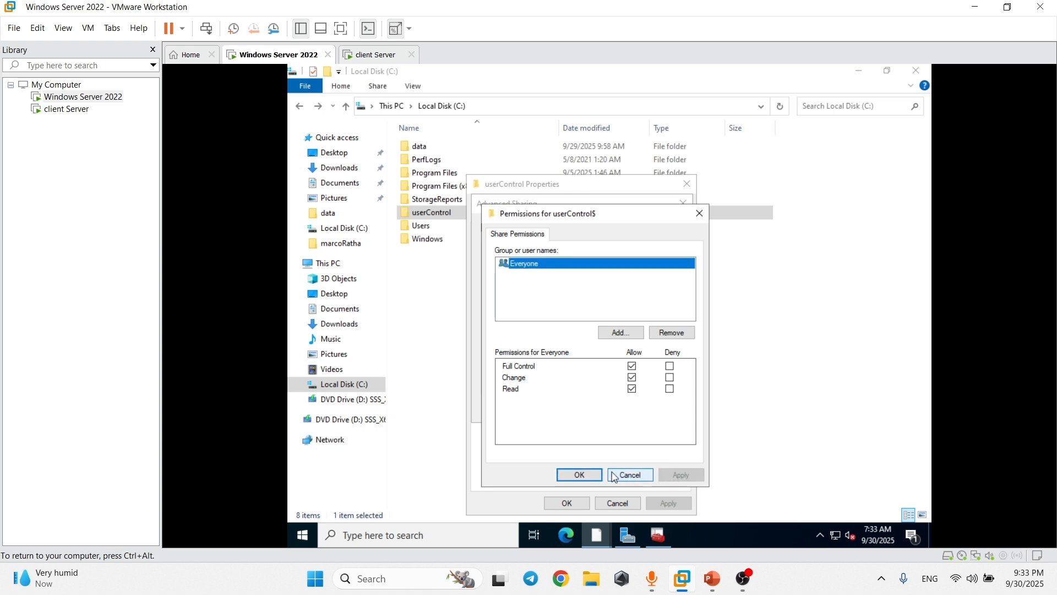
pyautogui.click(592, 475)
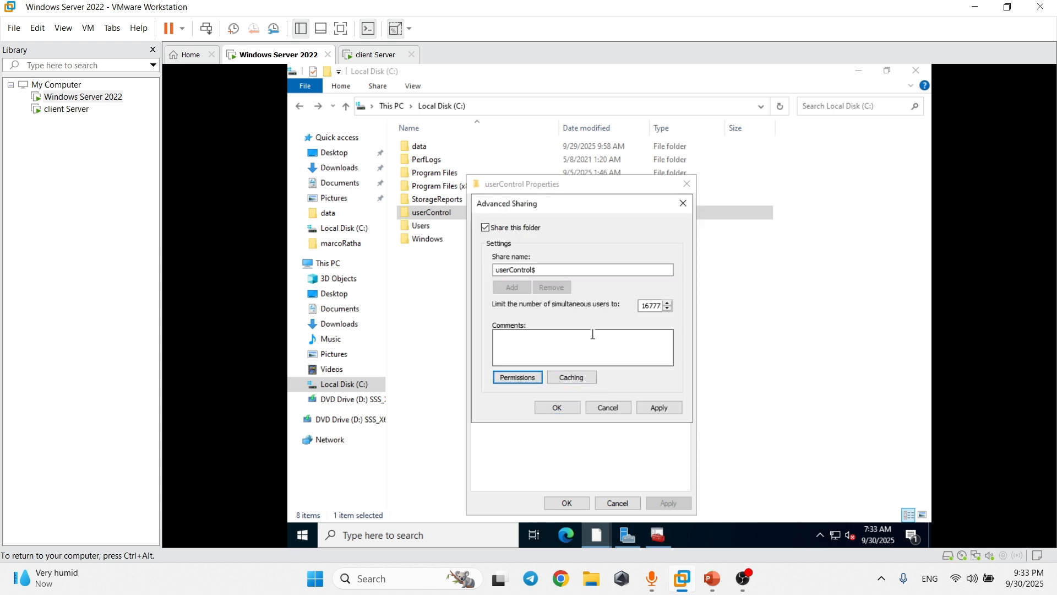
pyautogui.click(660, 408)
pyautogui.click(557, 408)
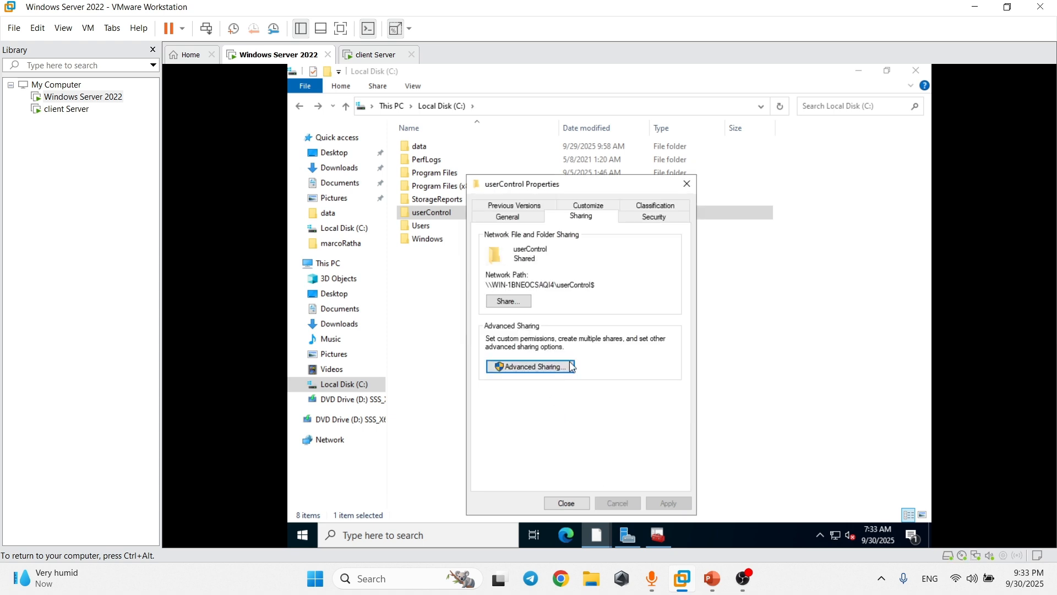
# Disable inheritance on userControl, convert to explicit permissions, and remove both Users entries.
pyautogui.click(658, 220)
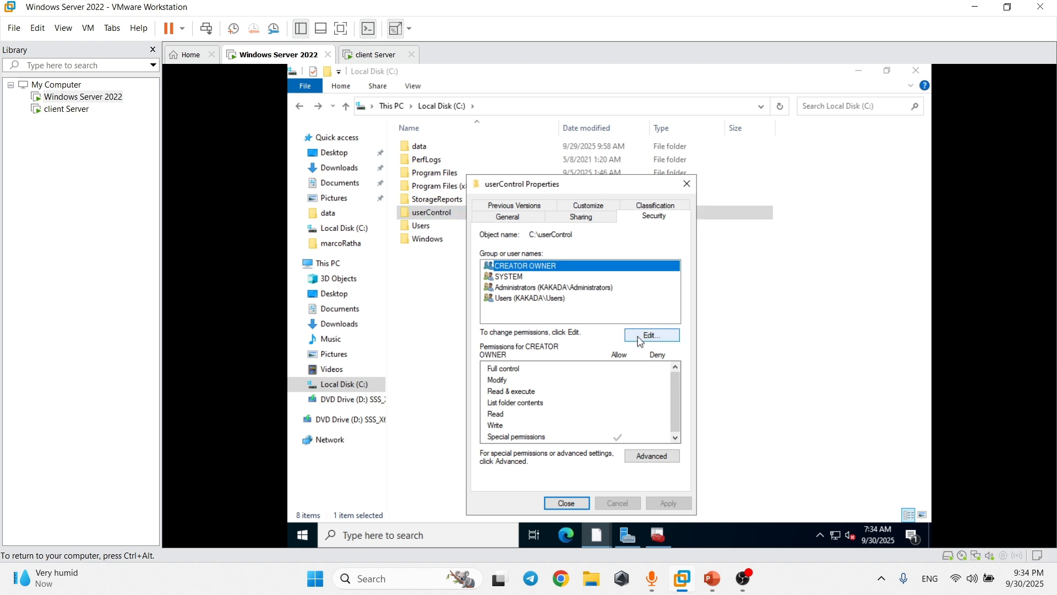
pyautogui.click(654, 457)
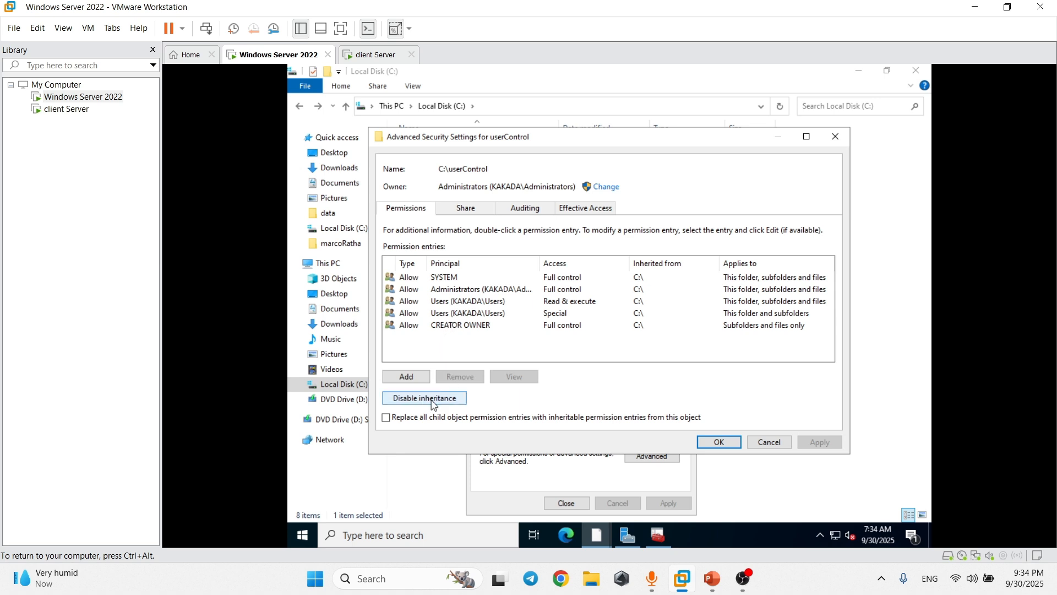
pyautogui.click(474, 312)
pyautogui.click(452, 375)
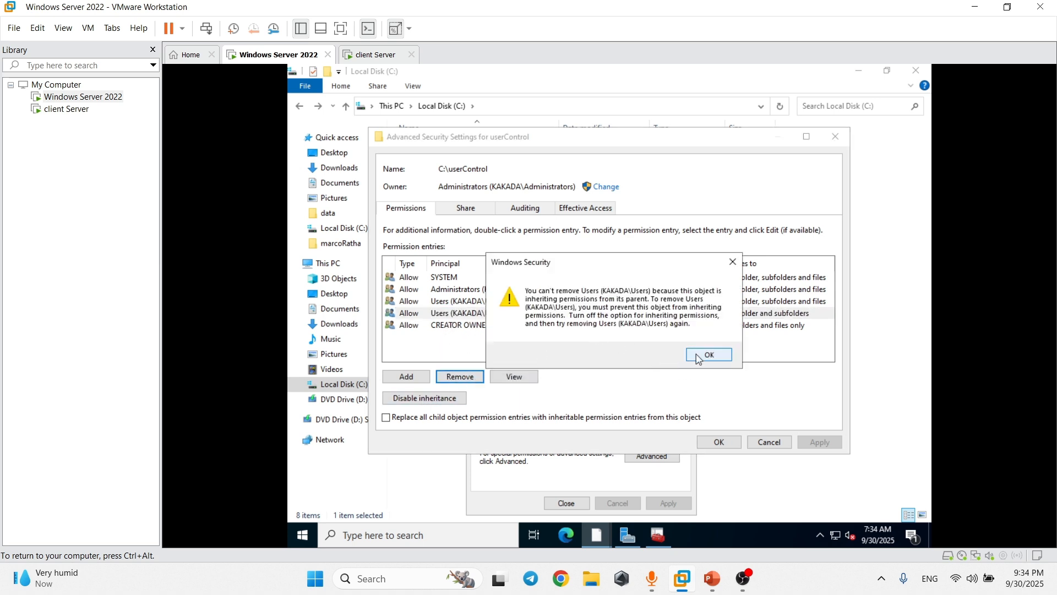
pyautogui.click(699, 357)
pyautogui.click(410, 399)
pyautogui.click(582, 282)
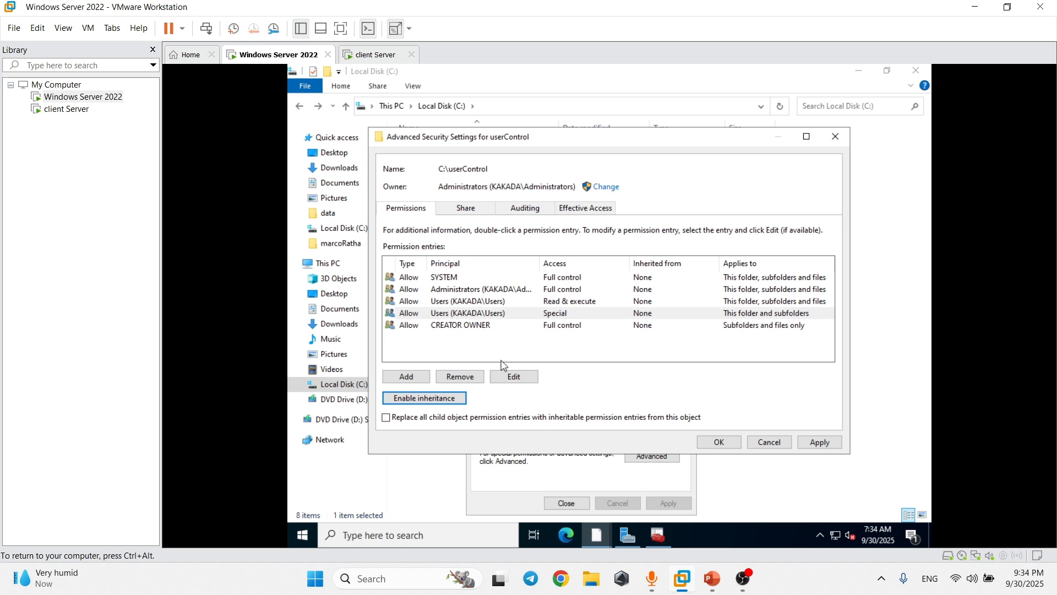
pyautogui.click(469, 313)
pyautogui.click(470, 380)
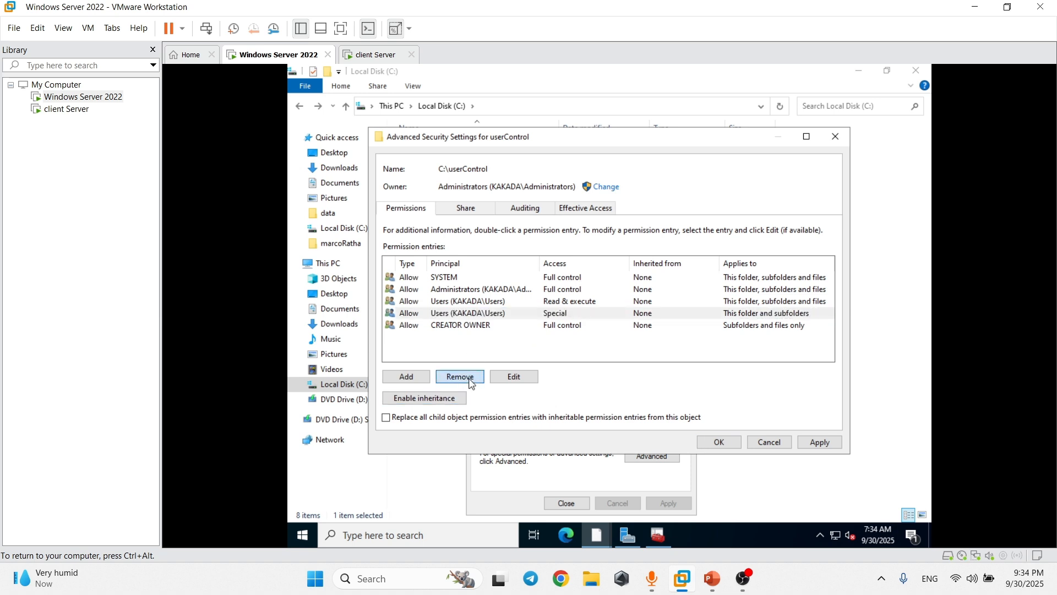
pyautogui.click(469, 379)
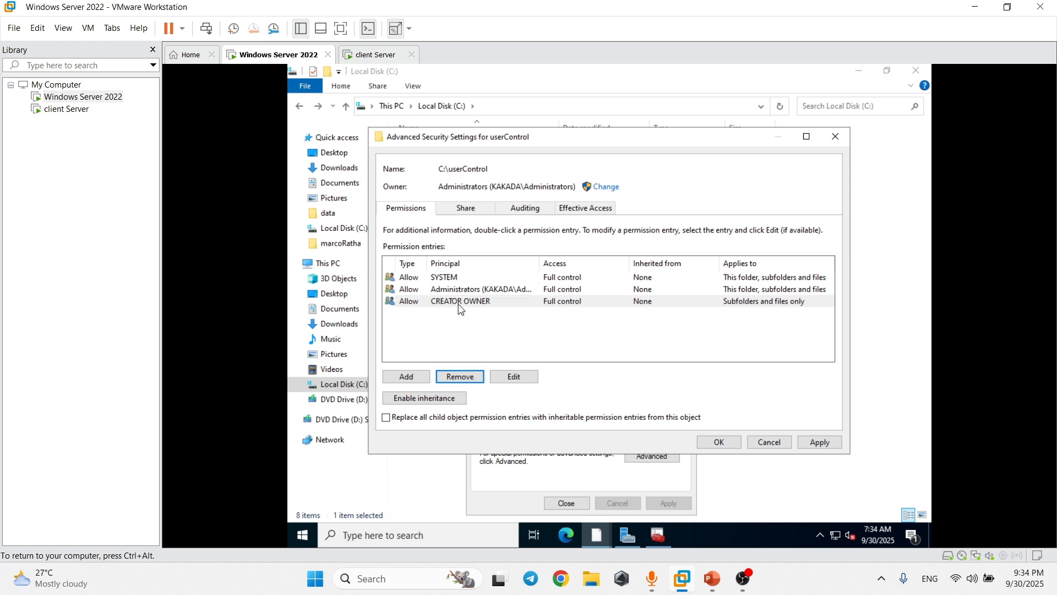
pyautogui.click(819, 441)
pyautogui.click(719, 442)
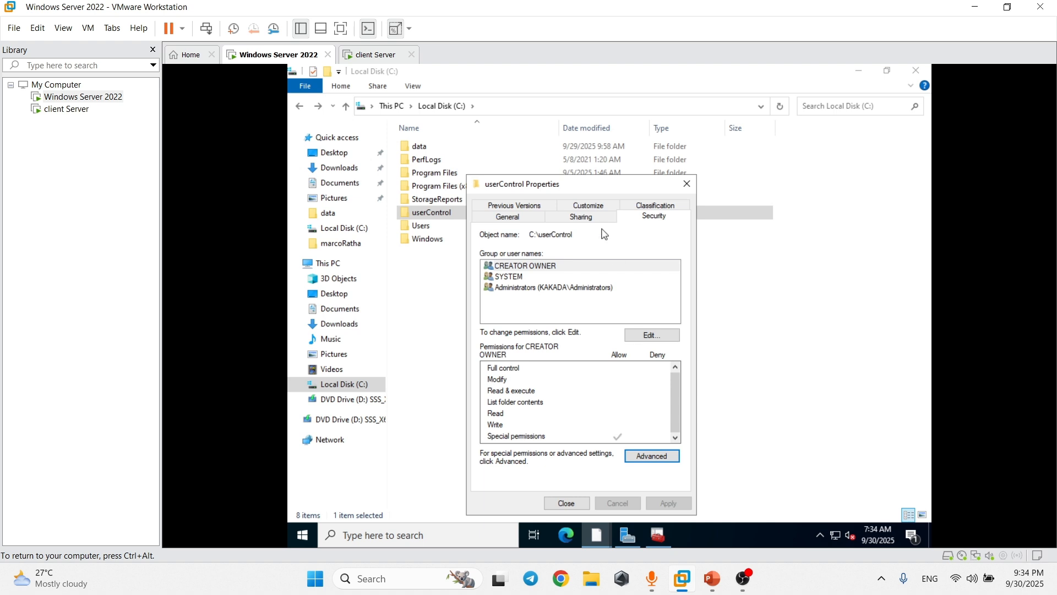
# Copy the folder's network path from the Sharing tab and close the Properties dialog.
pyautogui.click(601, 227)
pyautogui.moveTo(596, 284); pyautogui.dragTo(482, 285)
pyautogui.rightClick(505, 284)
pyautogui.click(520, 325)
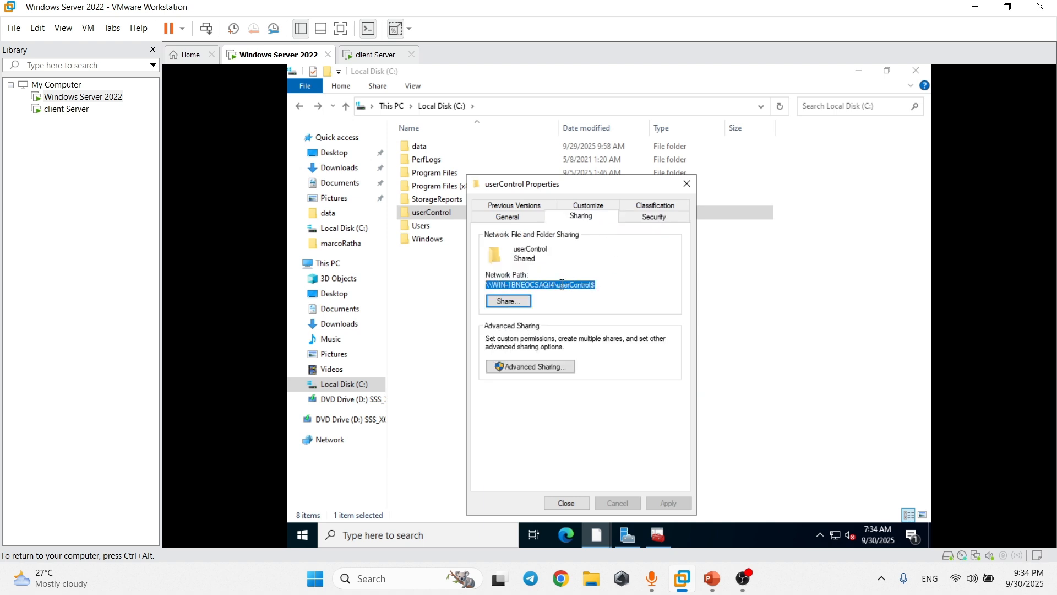
pyautogui.click(567, 503)
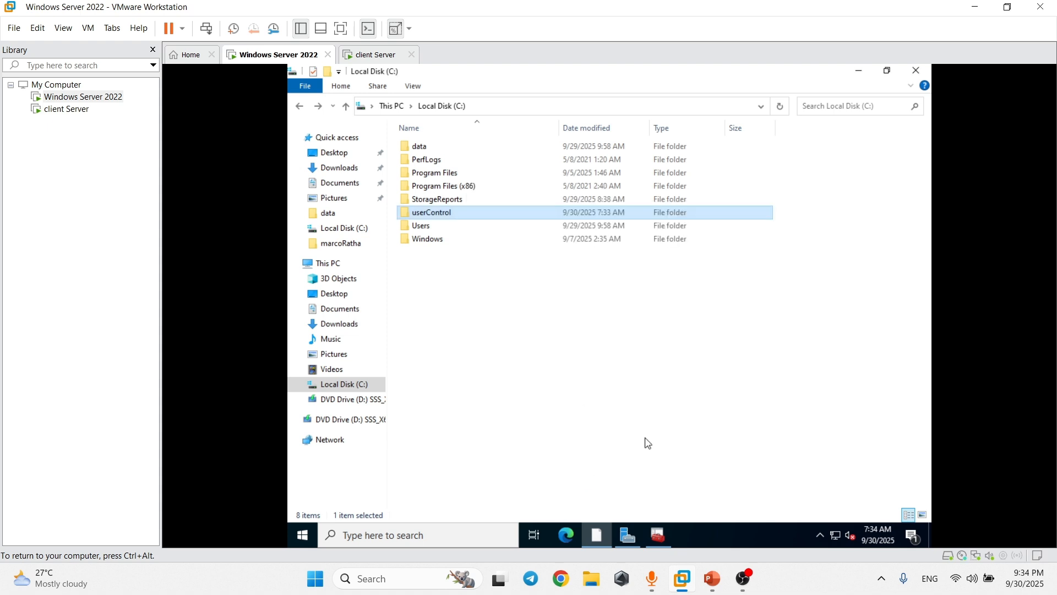
# In Active Directory Users and Computers, check the three members of the accountUser group.
pyautogui.click(663, 533)
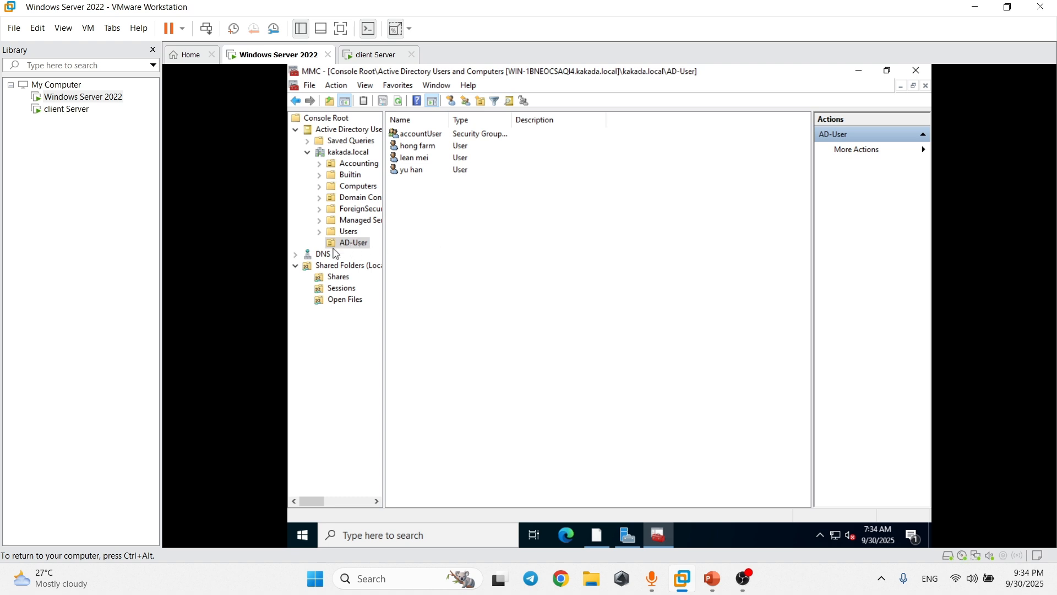
pyautogui.moveTo(422, 177); pyautogui.dragTo(411, 153)
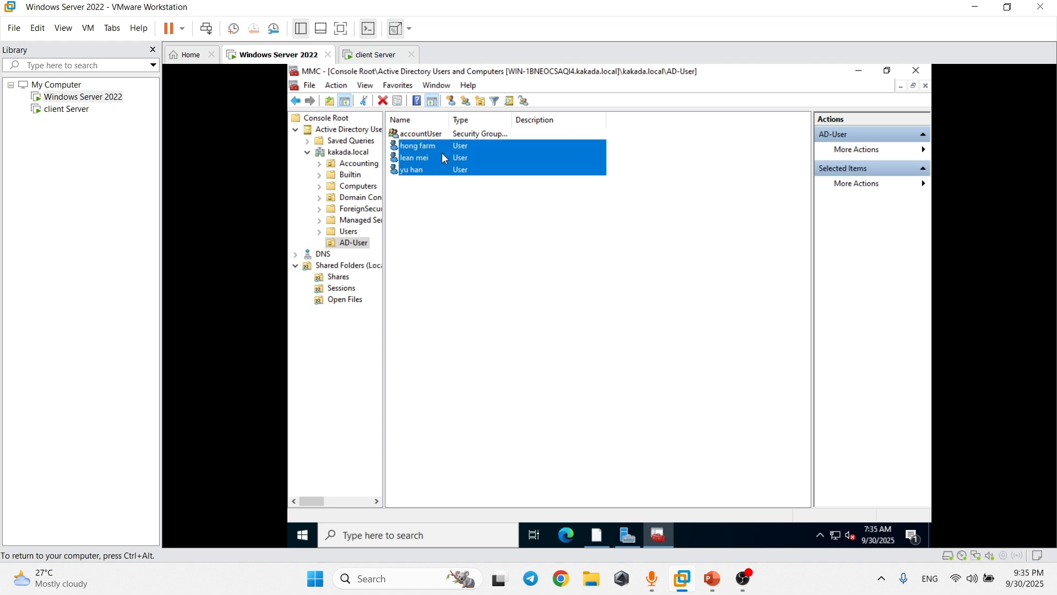
pyautogui.rightClick(444, 133)
pyautogui.click(485, 251)
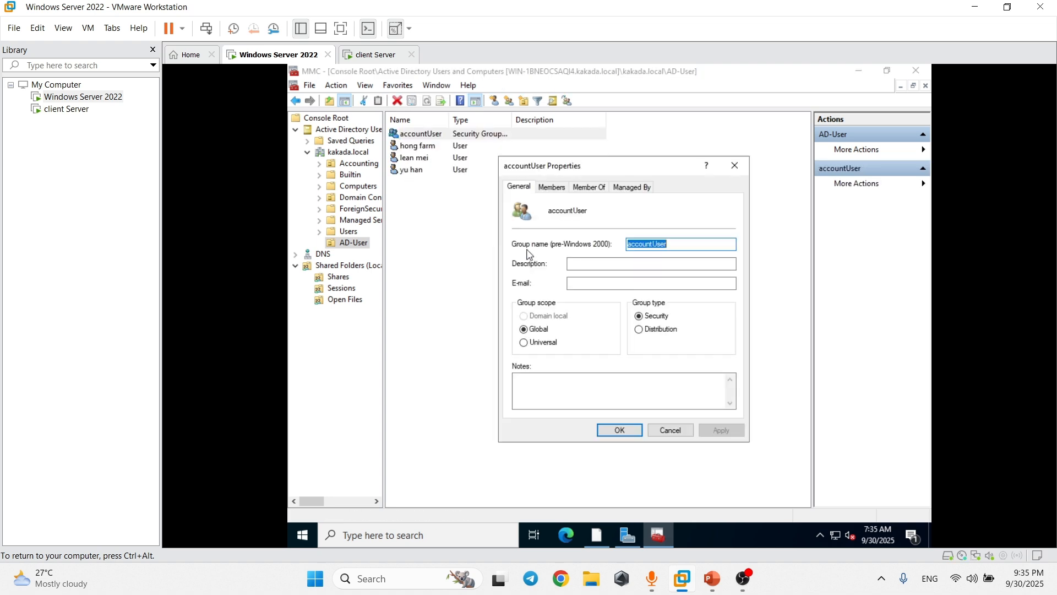
pyautogui.click(565, 189)
pyautogui.moveTo(567, 278); pyautogui.dragTo(551, 240)
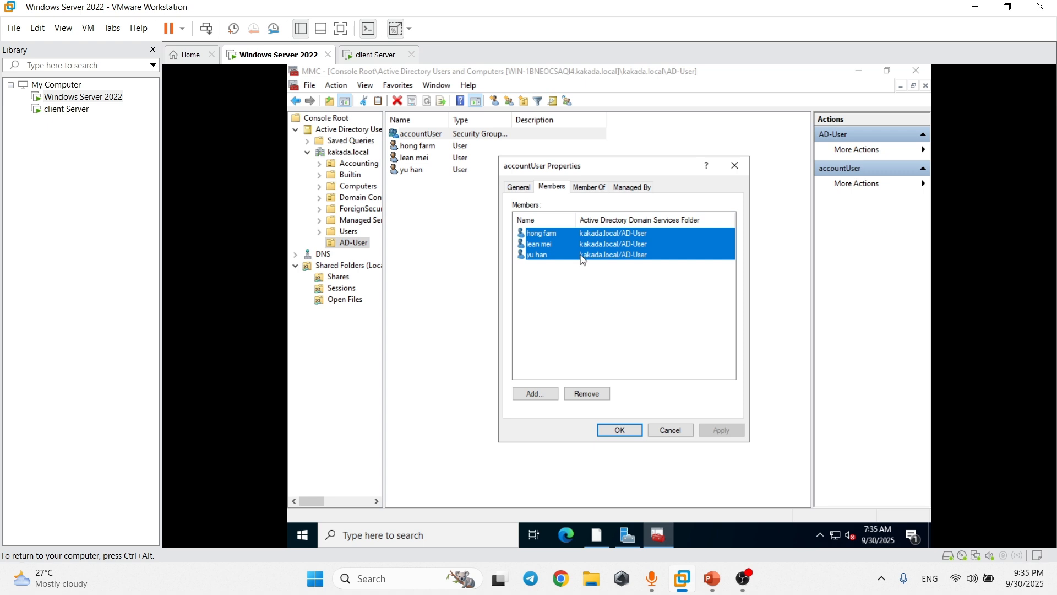
pyautogui.click(670, 429)
# Open the three users' shared Properties and enable a home folder connected to drive K:.
pyautogui.click(628, 335)
pyautogui.click(432, 169)
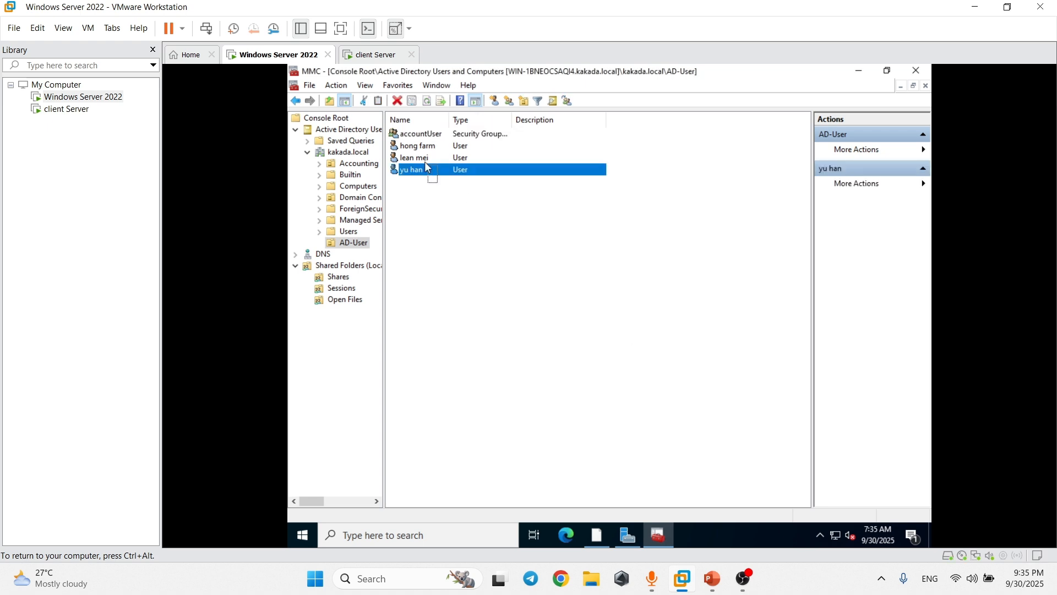
pyautogui.keyDown('shift'); pyautogui.click(414, 147); pyautogui.keyUp('shift')
pyautogui.rightClick(431, 144)
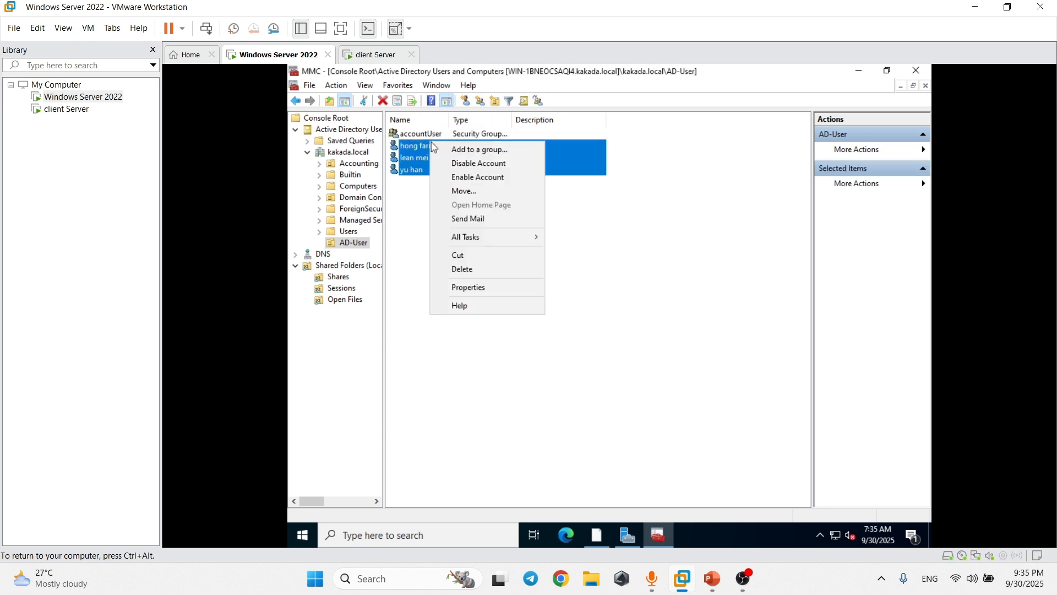
pyautogui.click(467, 285)
pyautogui.click(612, 187)
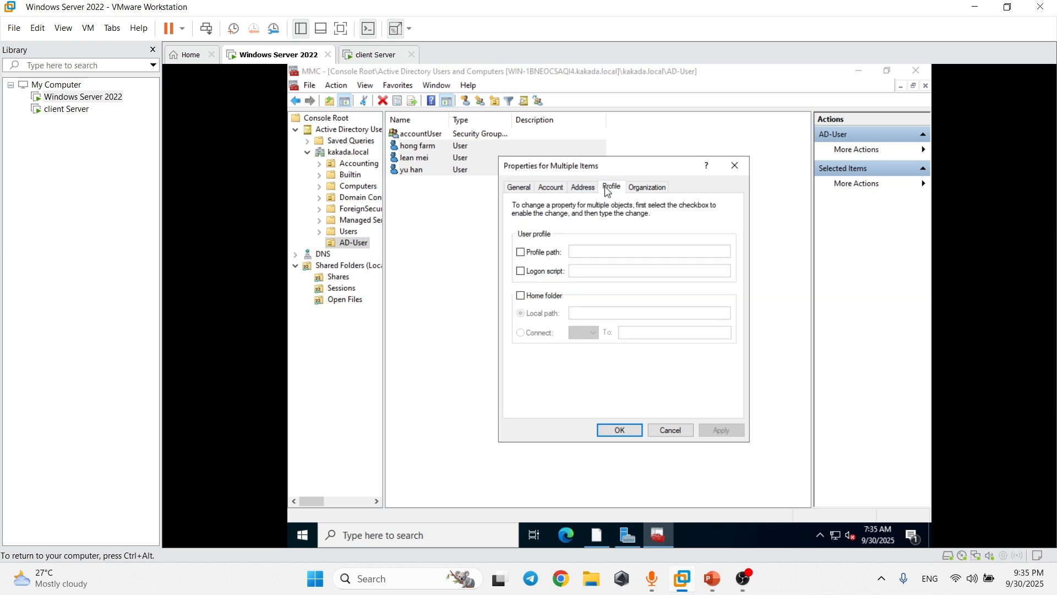
pyautogui.click(521, 297)
pyautogui.click(521, 334)
pyautogui.click(584, 332)
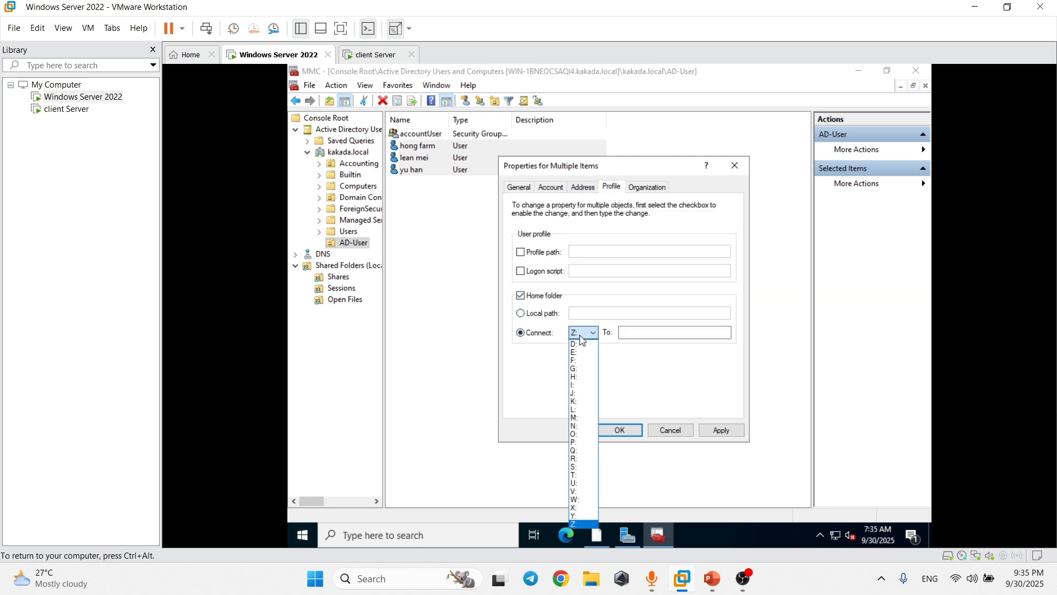
pyautogui.click(585, 401)
# Set the home folder path to the userControl$ share plus \%username% and apply it.
pyautogui.click(632, 332)
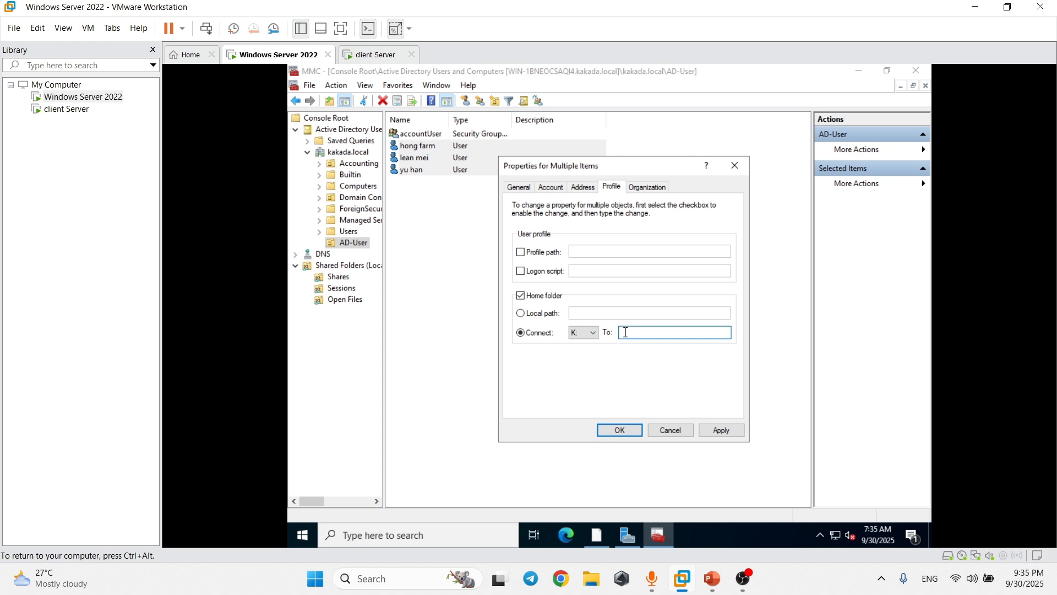
pyautogui.rightClick(625, 332)
pyautogui.click(658, 387)
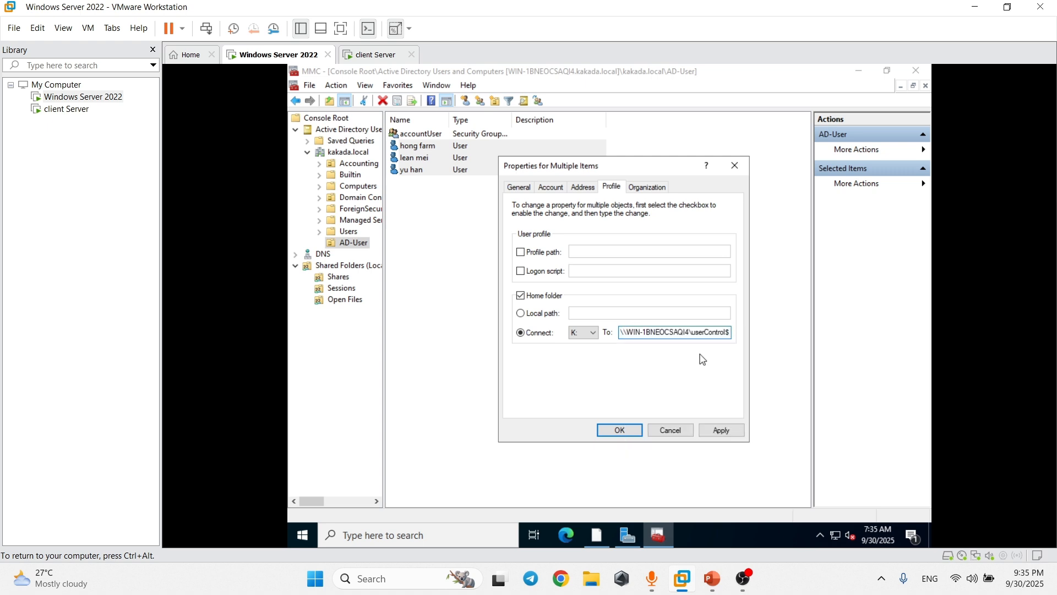
pyautogui.moveTo(621, 333); pyautogui.dragTo(730, 335)
pyautogui.click(731, 335)
pyautogui.write('\\%username%')
pyautogui.doubleClick(708, 331)
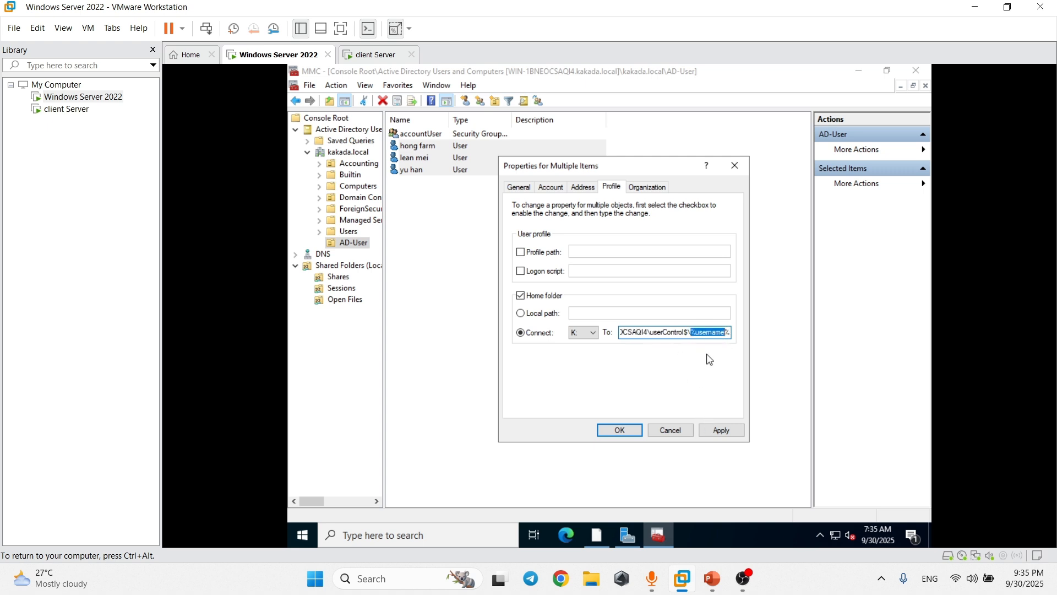
pyautogui.click(732, 434)
pyautogui.click(627, 430)
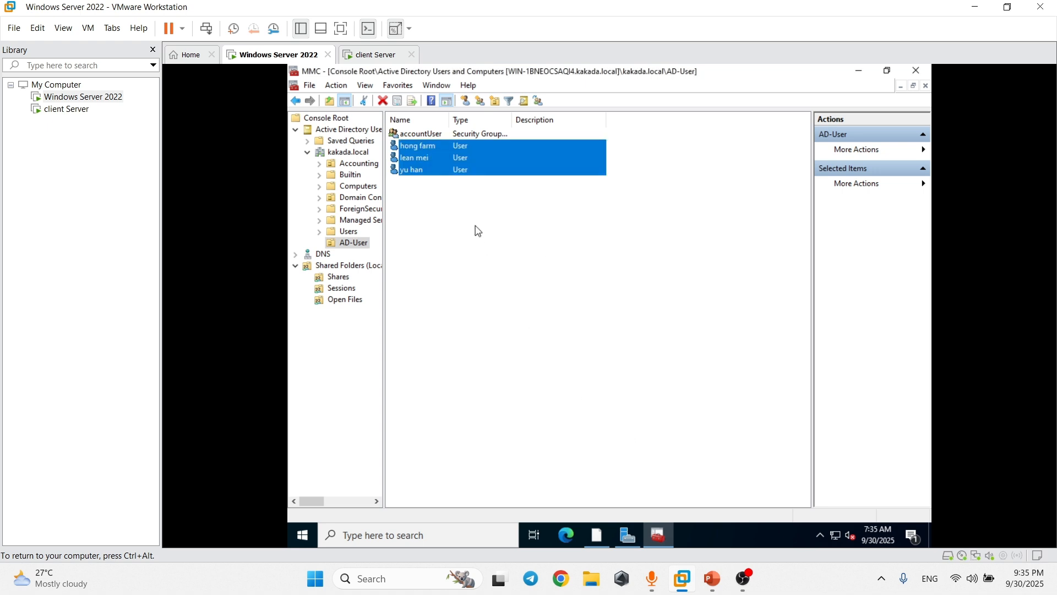
# Verify that the first user's Profile home folder path ends with the user's own name.
pyautogui.click(477, 231)
pyautogui.click(459, 146)
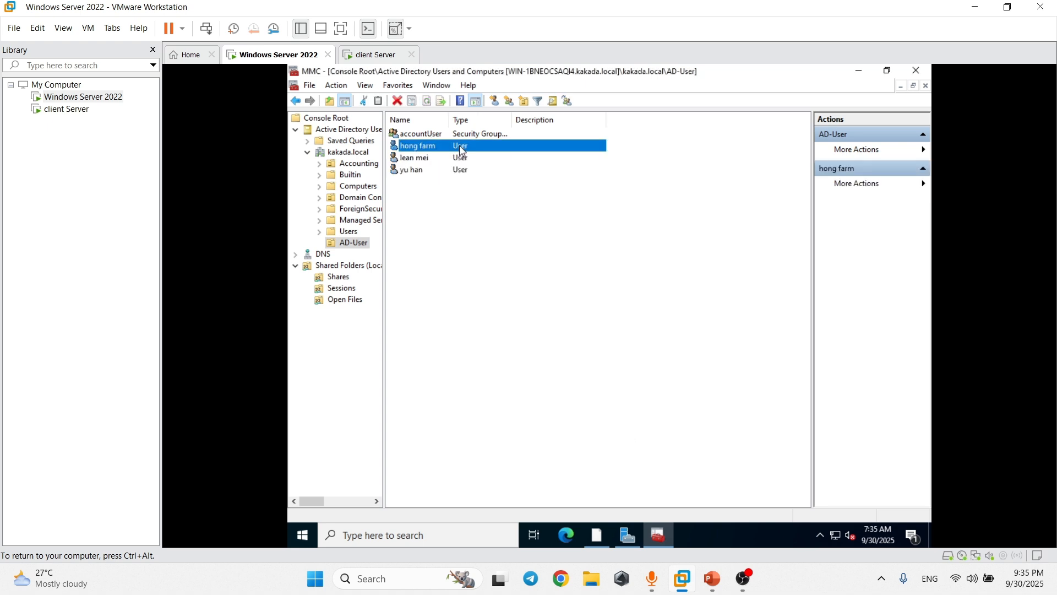
pyautogui.rightClick(435, 151)
pyautogui.click(478, 322)
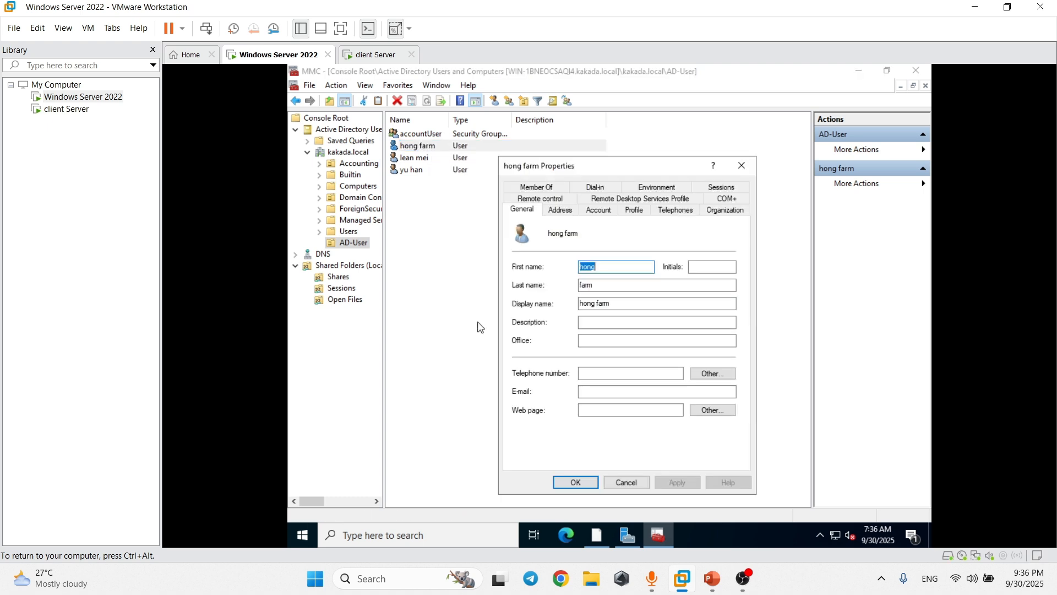
pyautogui.click(628, 217)
pyautogui.moveTo(626, 320); pyautogui.dragTo(725, 320)
pyautogui.click(711, 320)
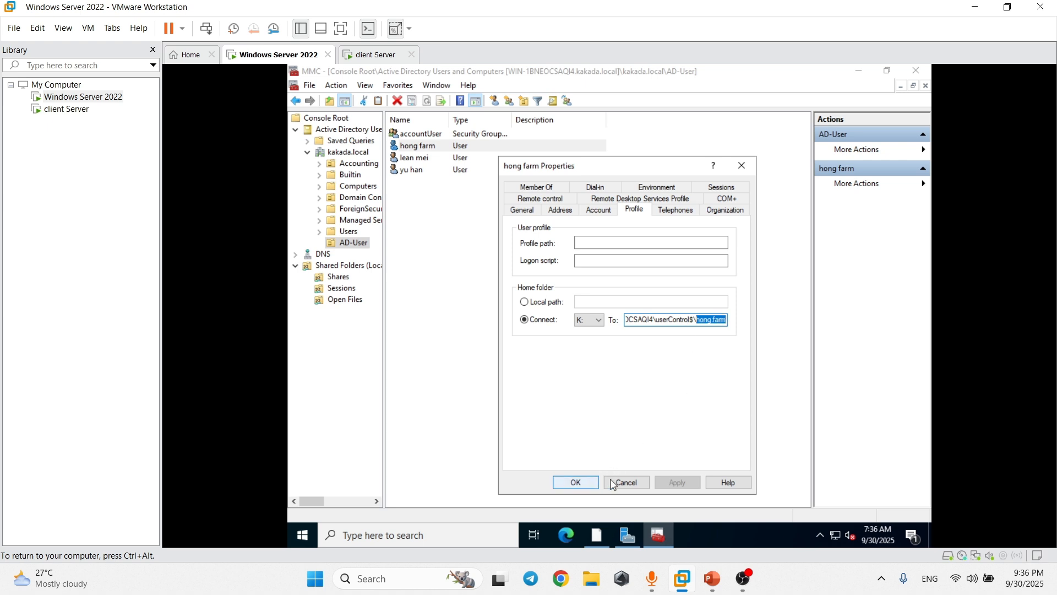
pyautogui.click(576, 483)
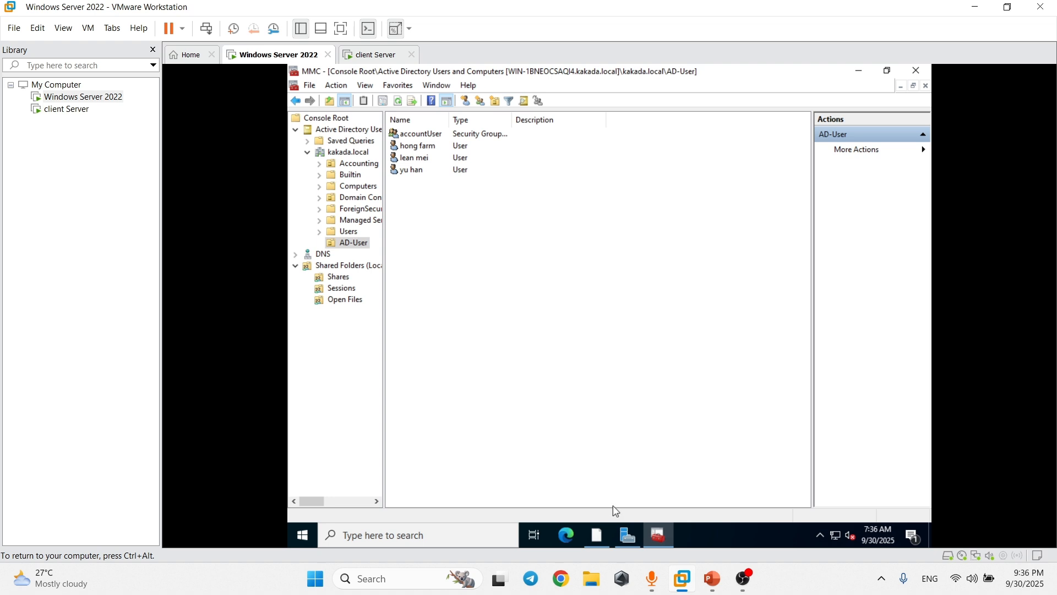
# Open C:\userControl in File Explorer to show the three auto-created user folders.
pyautogui.click(600, 534)
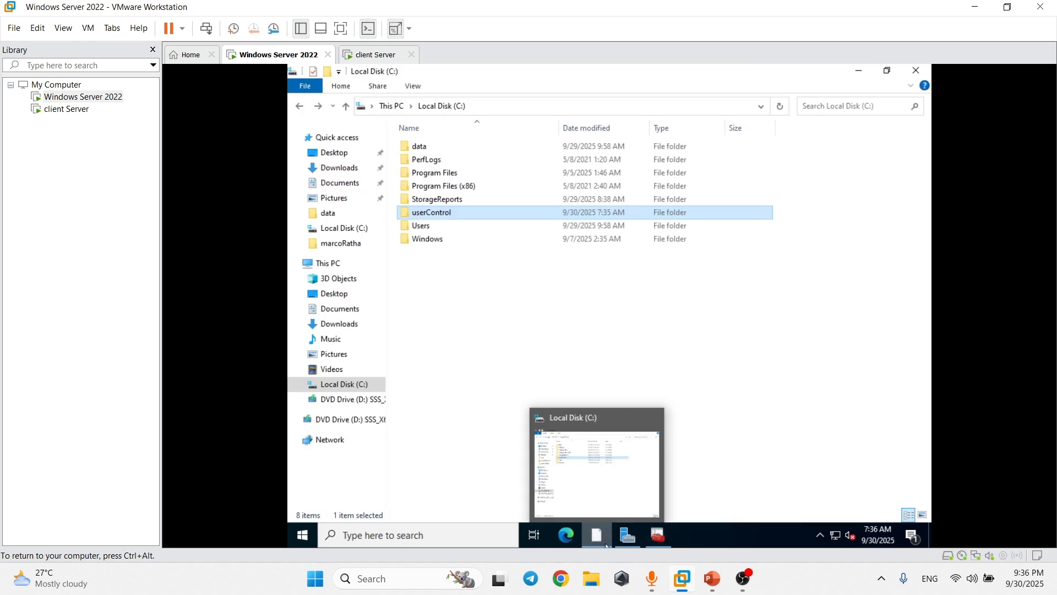
pyautogui.click(512, 361)
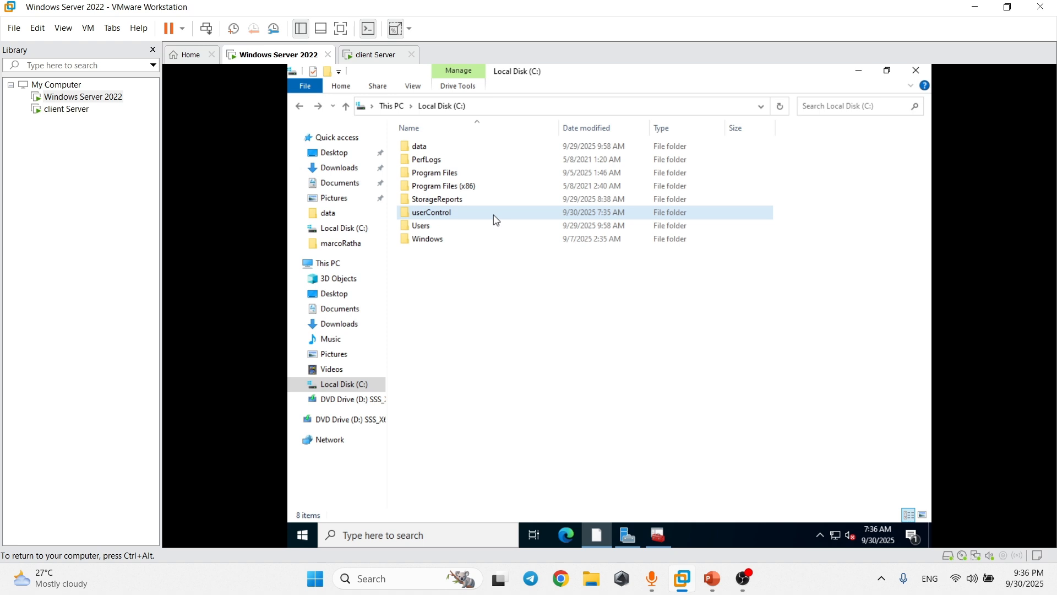
pyautogui.doubleClick(497, 220)
pyautogui.moveTo(493, 221); pyautogui.dragTo(422, 144)
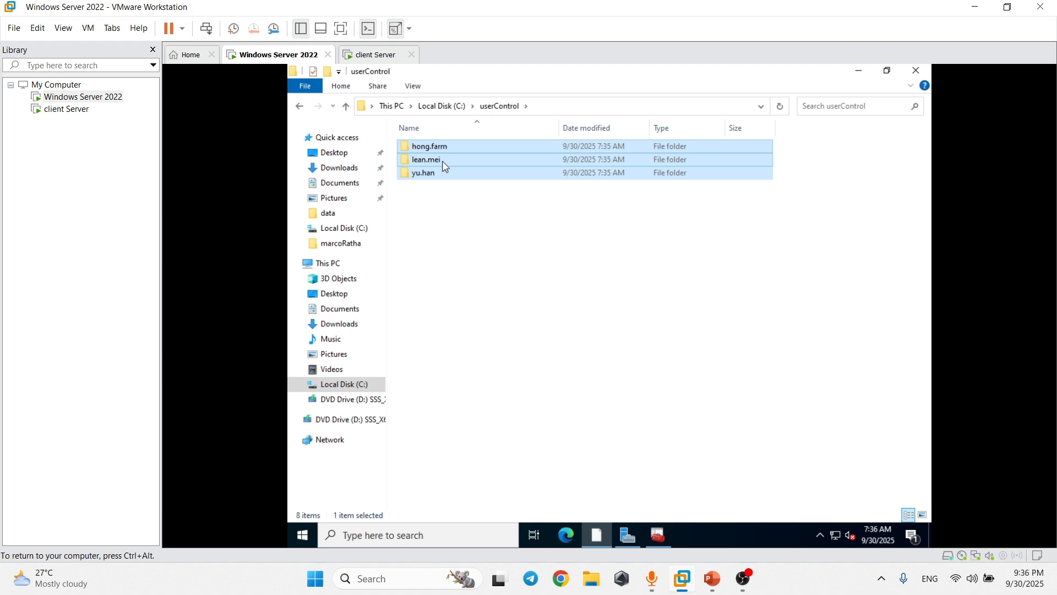
pyautogui.moveTo(457, 196); pyautogui.dragTo(457, 159)
pyautogui.click(550, 259)
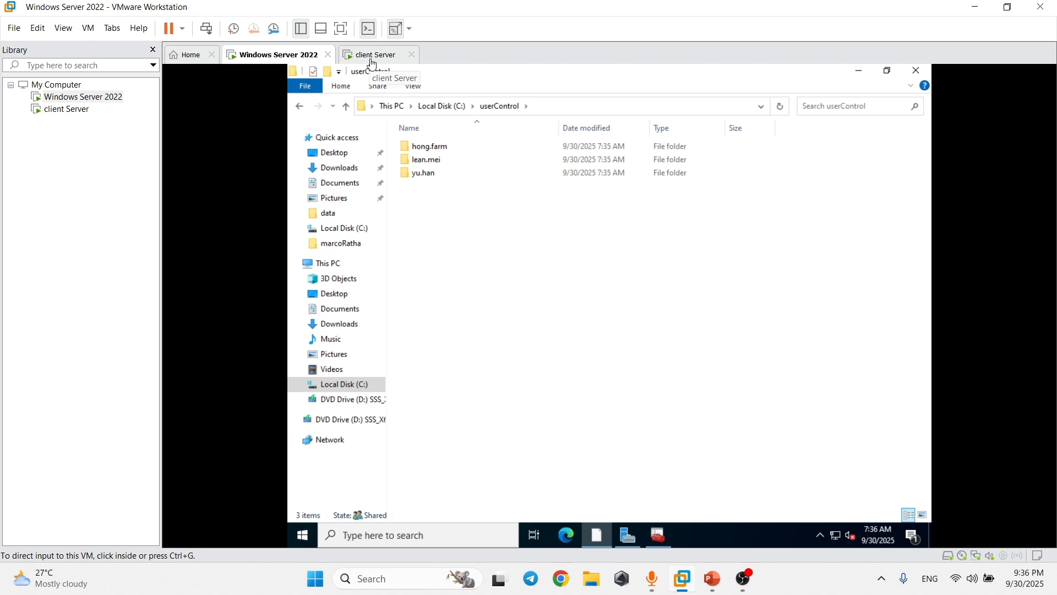
# On the client VM, sign in through Other user with a different domain account.
pyautogui.click(372, 59)
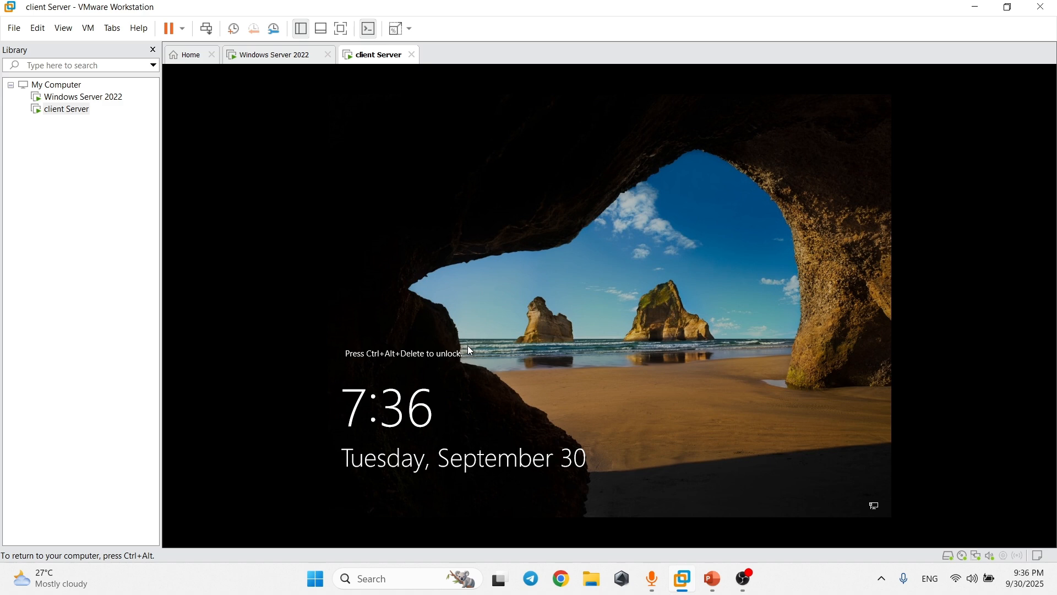
pyautogui.press('ctrl+alt+Insert')
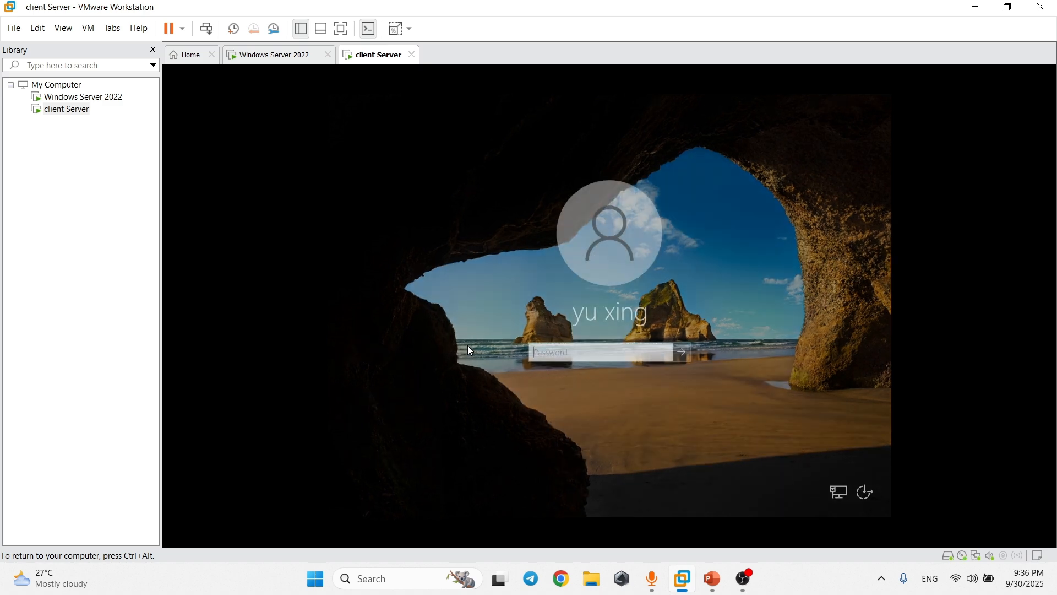
pyautogui.click(385, 490)
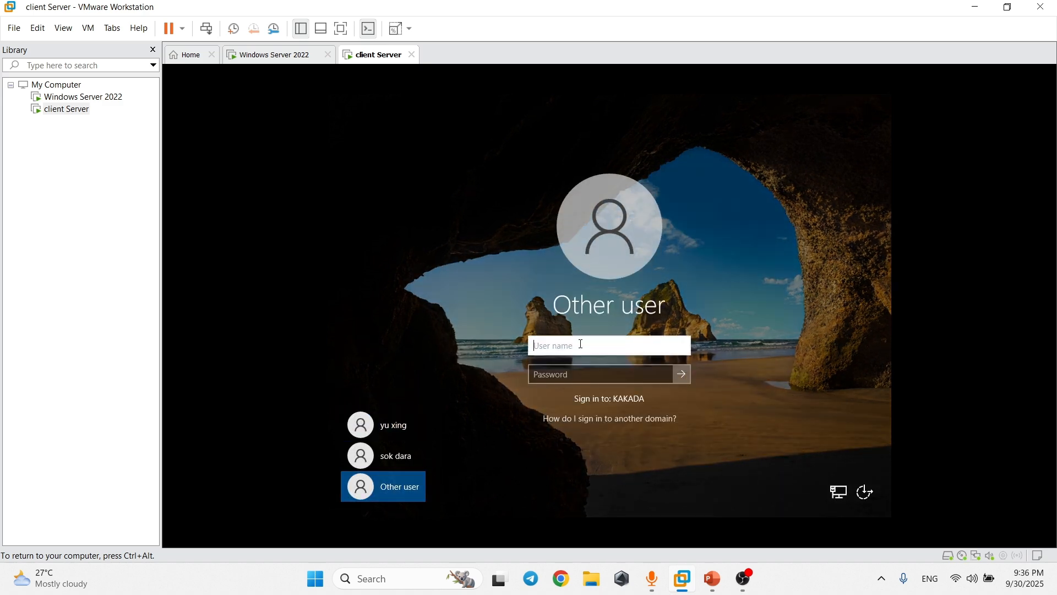
pyautogui.press('Return')
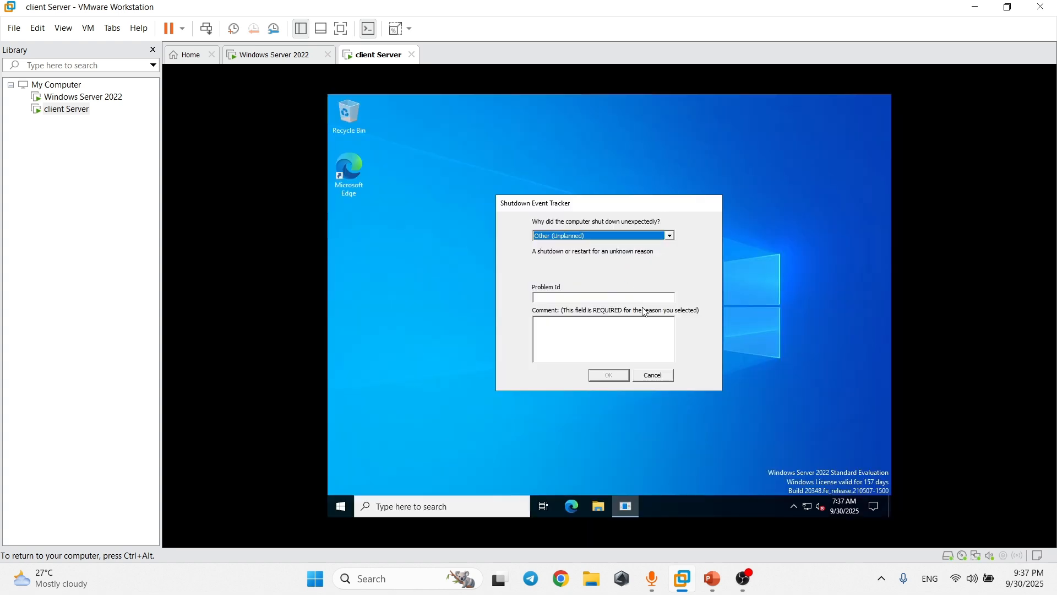
# On the client, dismiss Shutdown Event Tracker and open the K: network drive's Properties from This PC.
pyautogui.click(653, 375)
pyautogui.rightClick(561, 237)
pyautogui.click(467, 390)
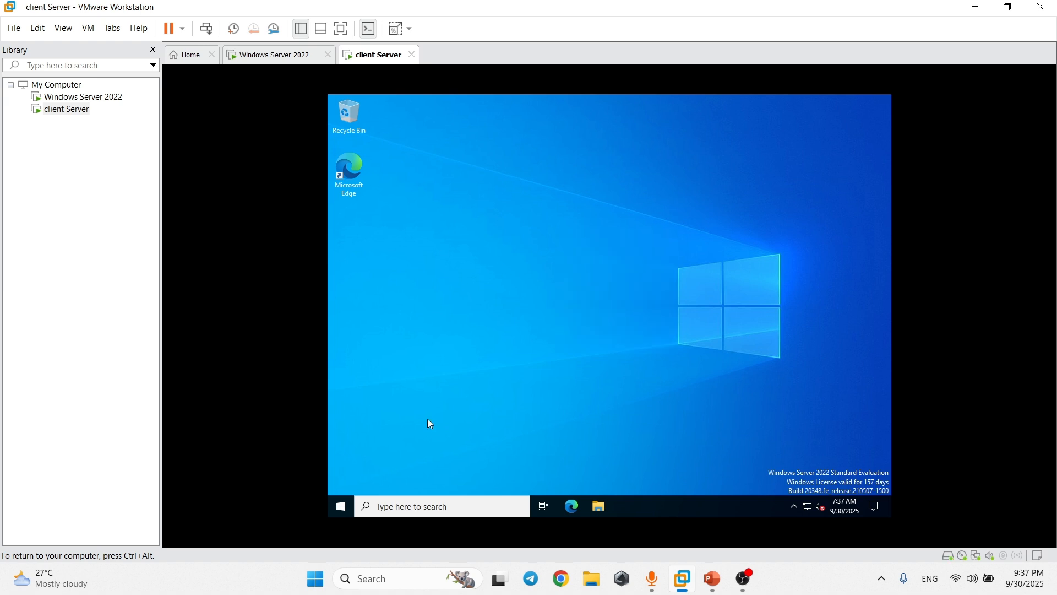
pyautogui.click(599, 502)
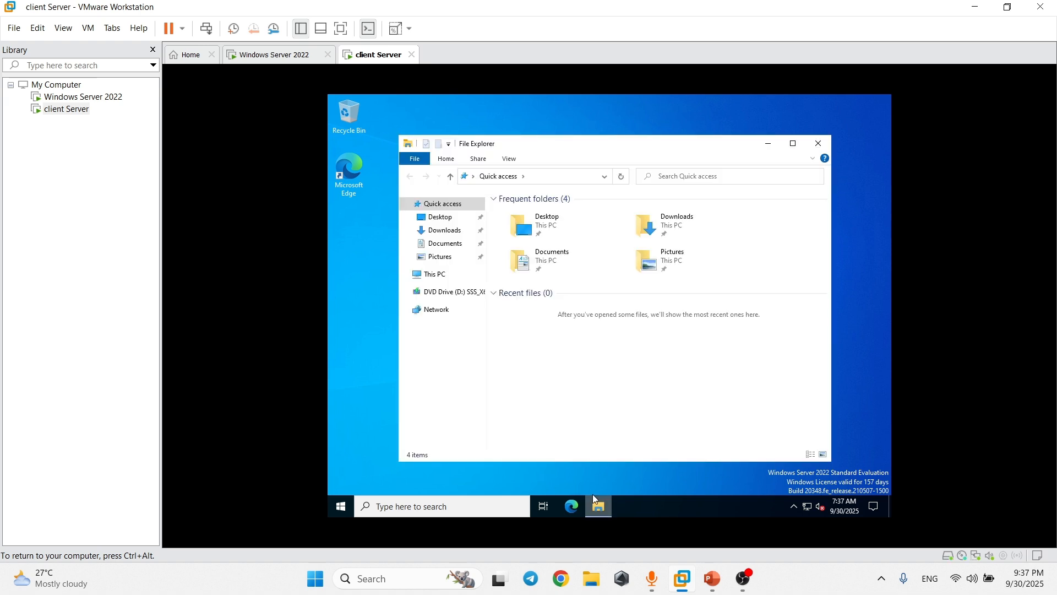
pyautogui.click(451, 280)
pyautogui.click(567, 418)
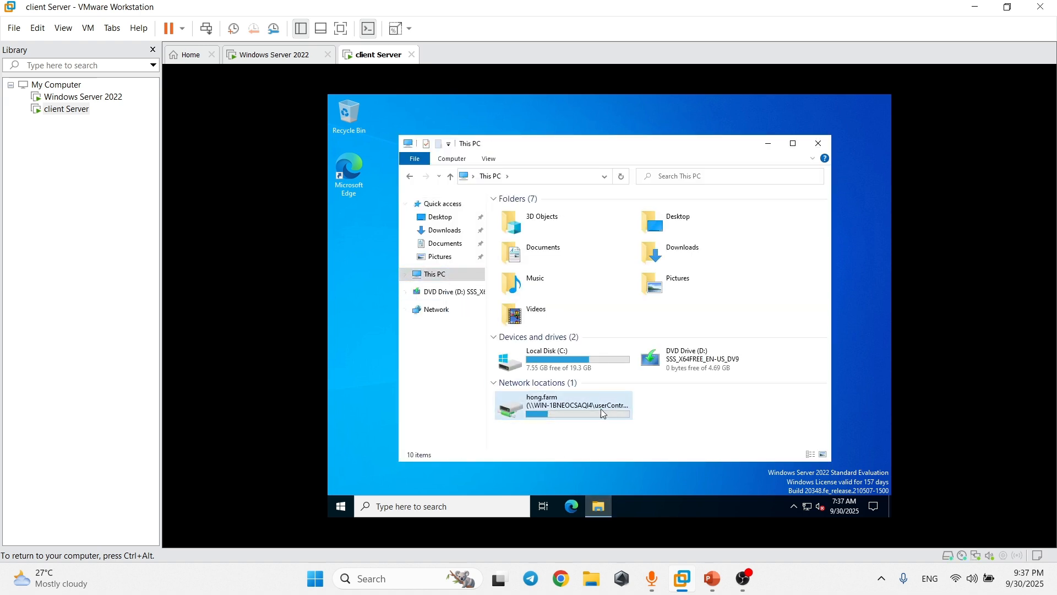
pyautogui.rightClick(579, 407)
pyautogui.click(593, 401)
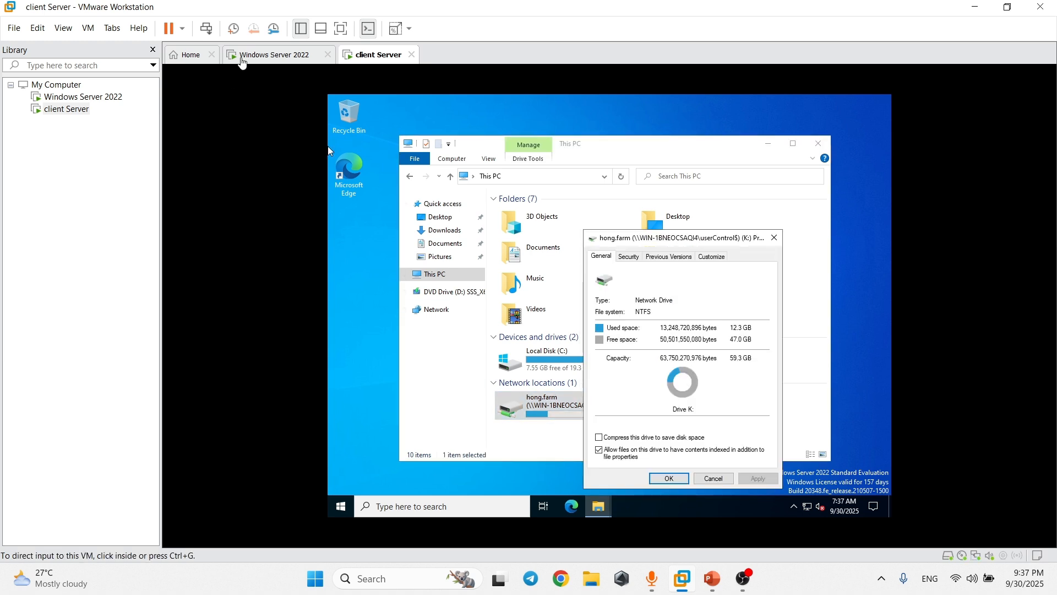
# Compare with the server C: drive's Properties, both showing 59.3 GB, then close both dialogs.
pyautogui.click(260, 55)
pyautogui.click(352, 387)
pyautogui.rightClick(354, 384)
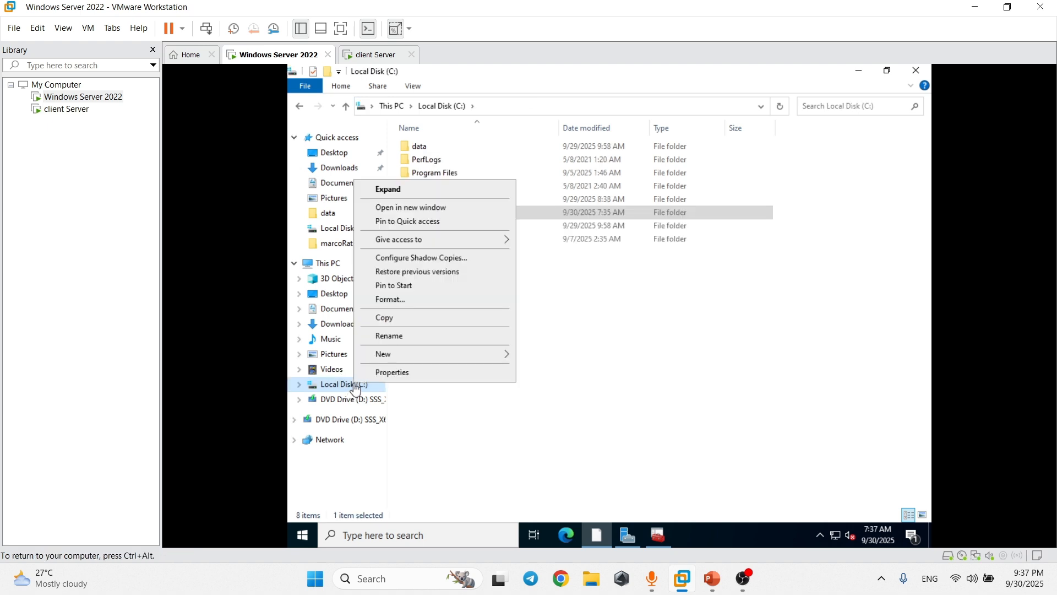
pyautogui.click(400, 375)
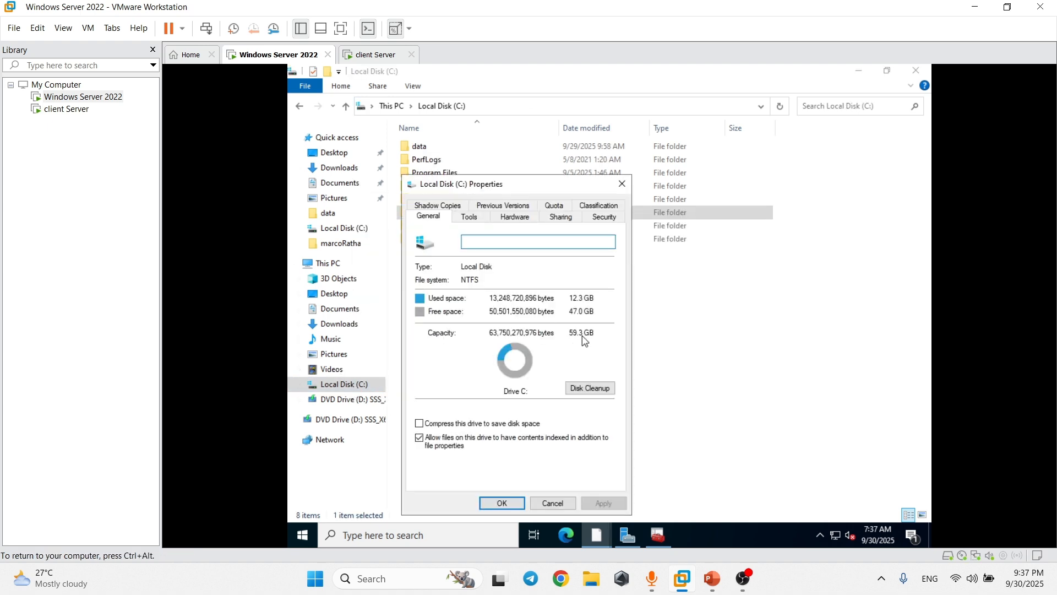
pyautogui.click(377, 54)
pyautogui.click(328, 147)
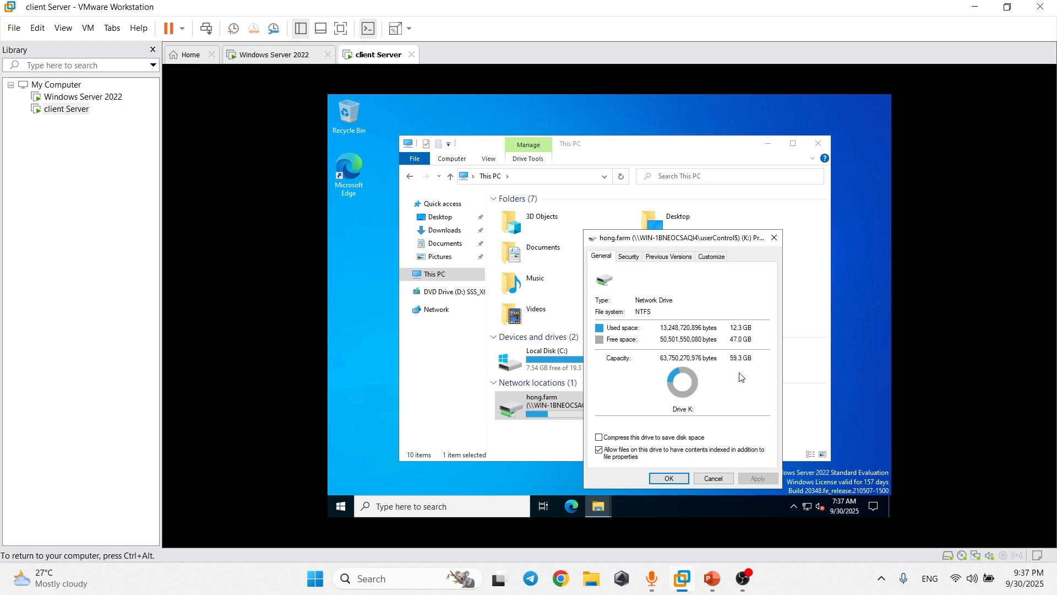
pyautogui.click(714, 479)
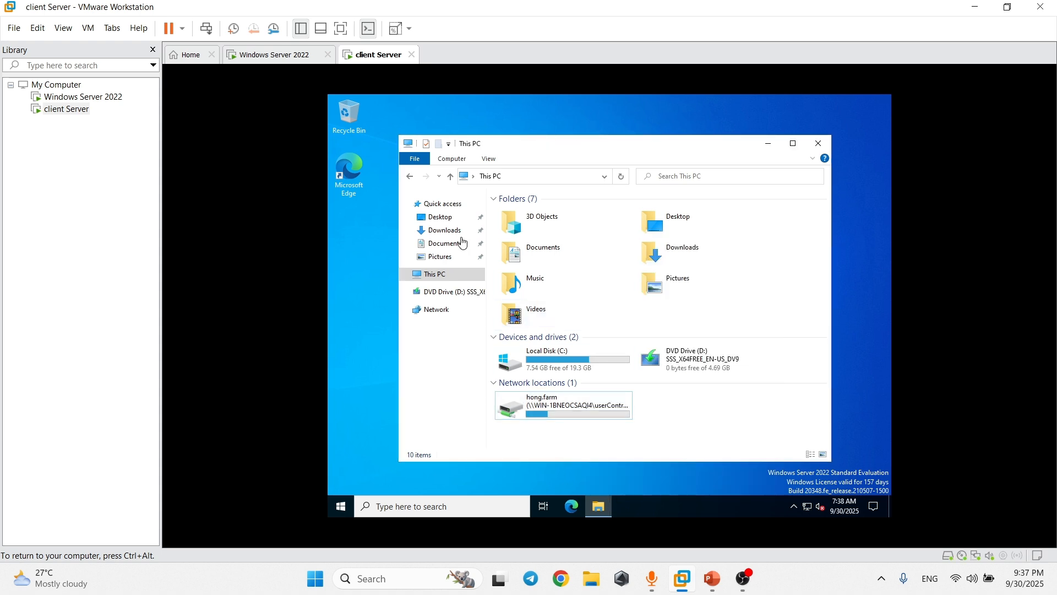
pyautogui.hotkey('ctrl', 'alt')
pyautogui.click(267, 56)
pyautogui.click(622, 183)
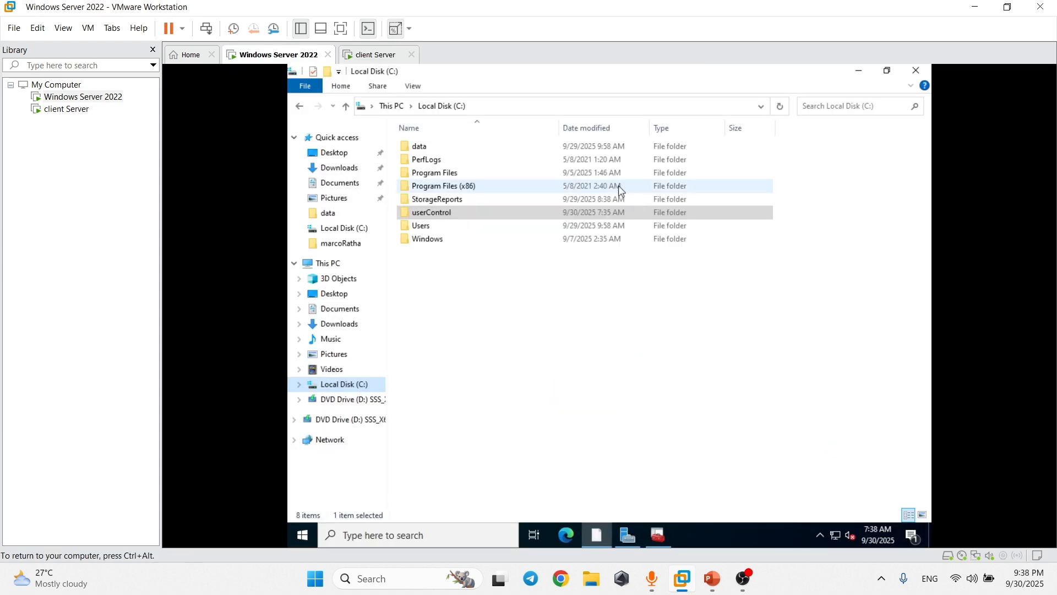
# Launch File Server Resource Manager from Server Manager Tools and show the Quota Templates list.
pyautogui.click(660, 537)
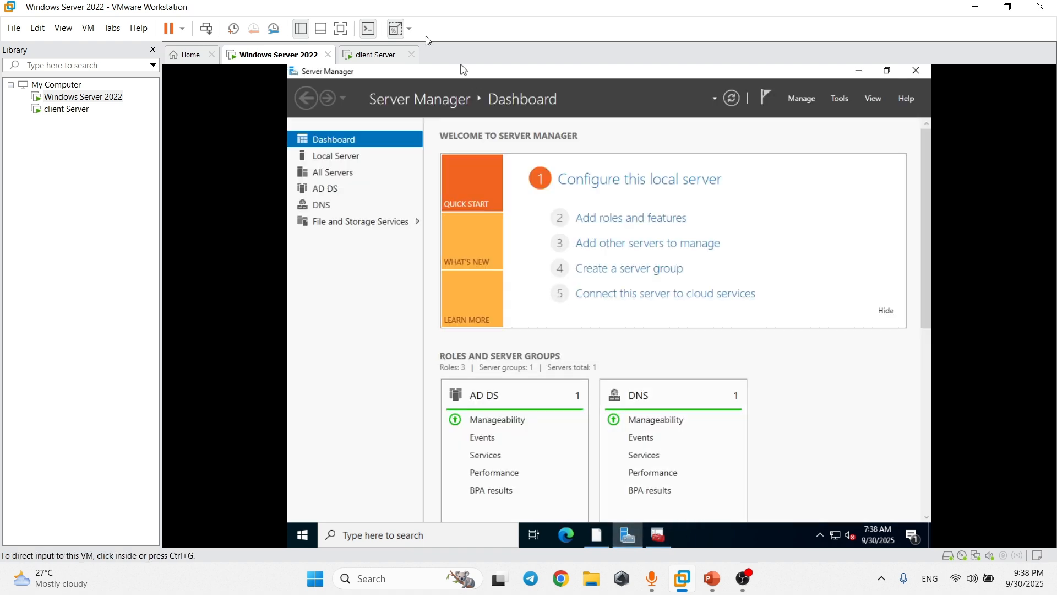
pyautogui.click(840, 98)
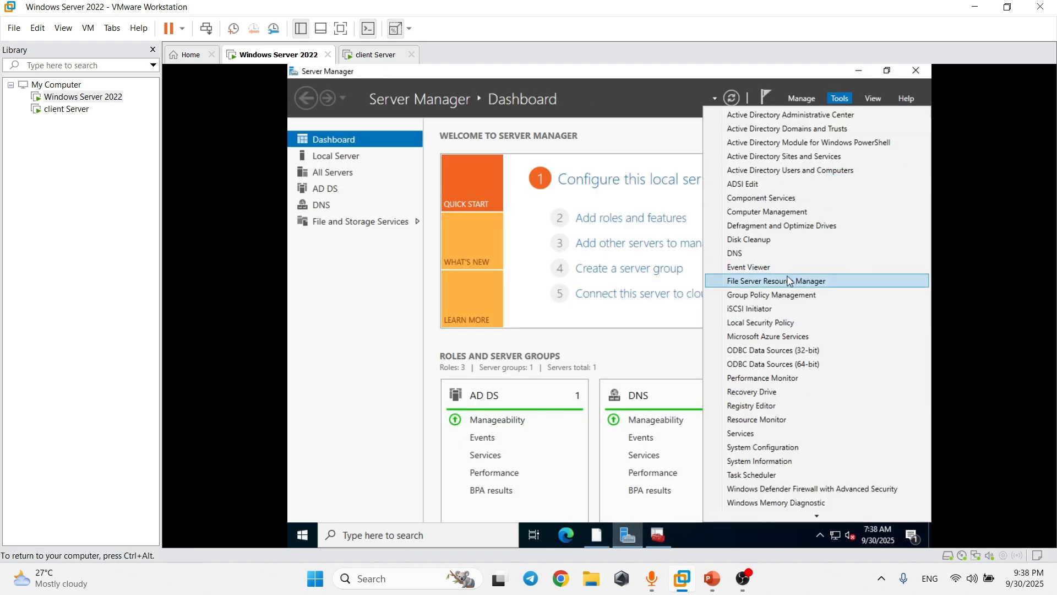
pyautogui.click(788, 282)
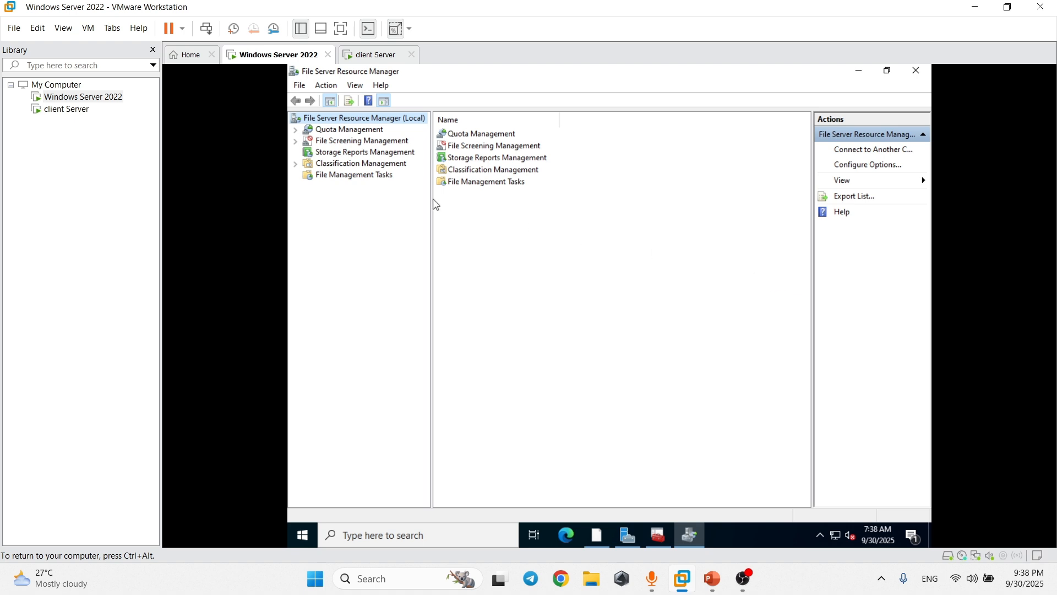
pyautogui.click(297, 131)
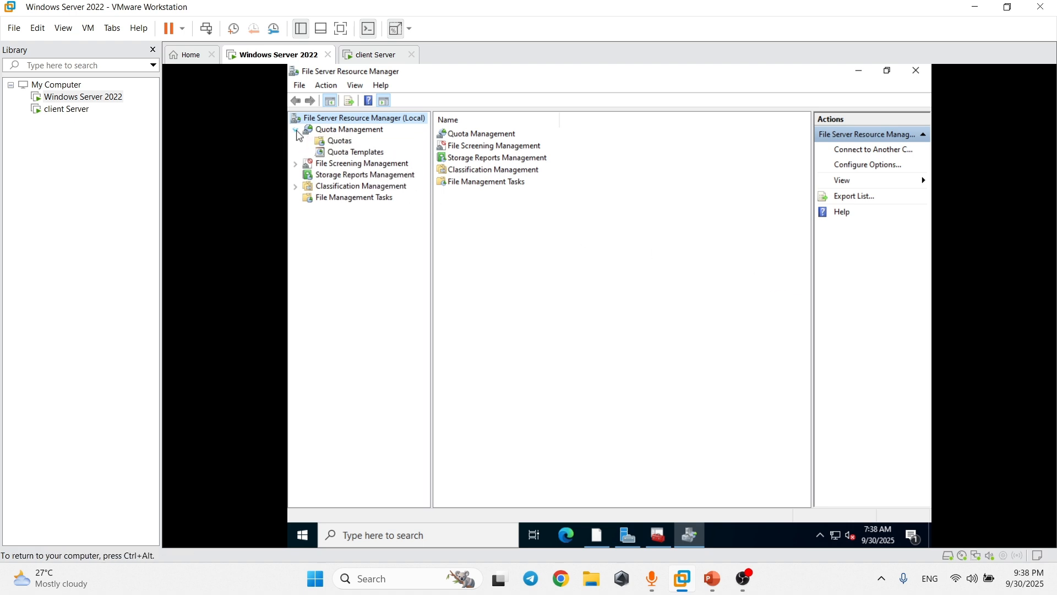
pyautogui.click(338, 142)
pyautogui.click(340, 153)
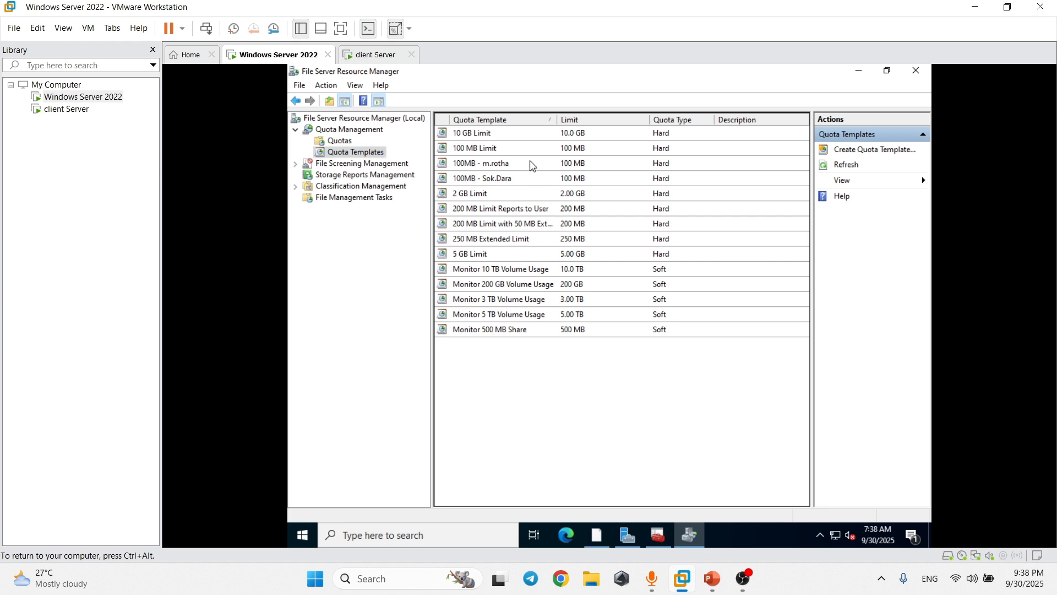
# Create a quota template named '100MB - ' plus the user's name, with a 100 MB hard limit.
pyautogui.rightClick(364, 157)
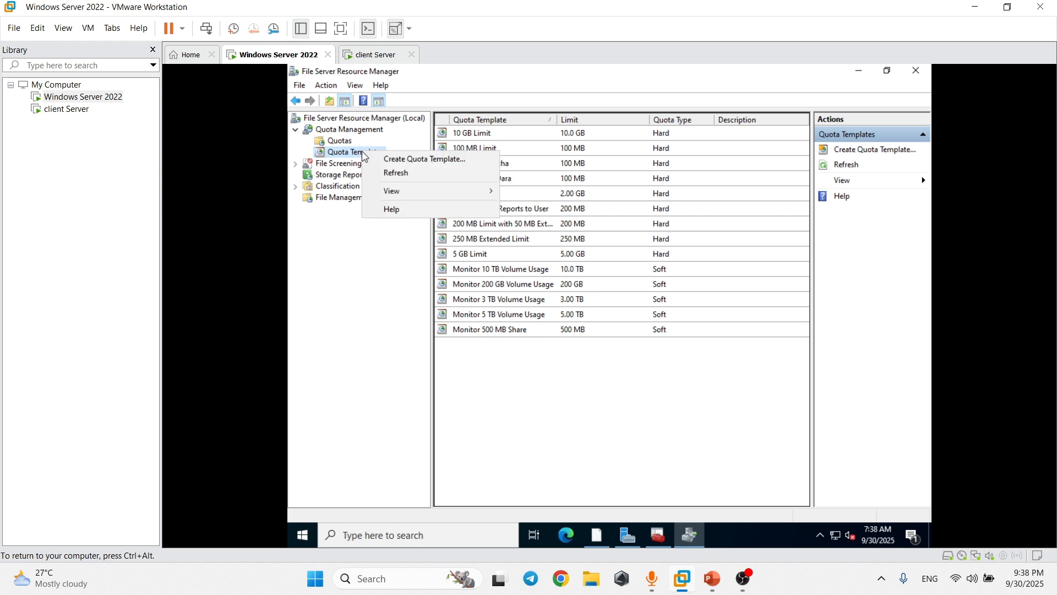
pyautogui.click(401, 160)
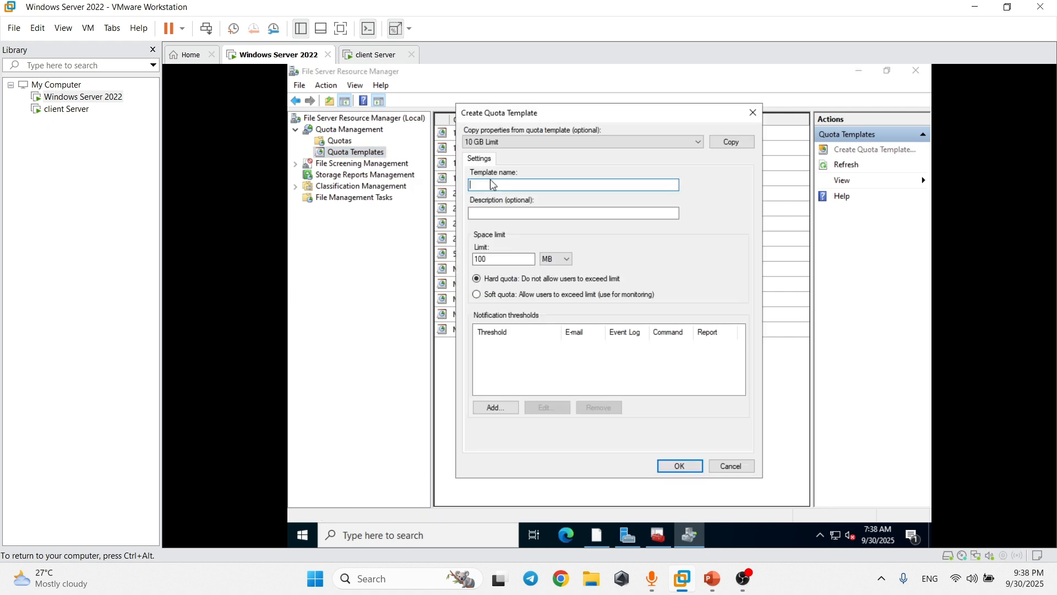
pyautogui.click(494, 214)
pyautogui.click(511, 257)
pyautogui.doubleClick(513, 262)
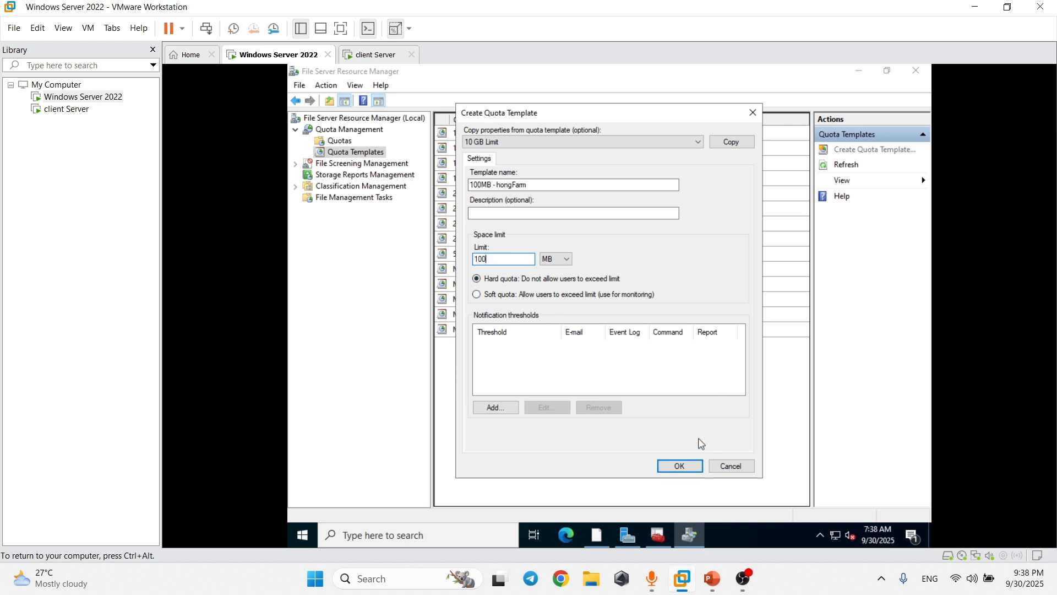
pyautogui.click(688, 462)
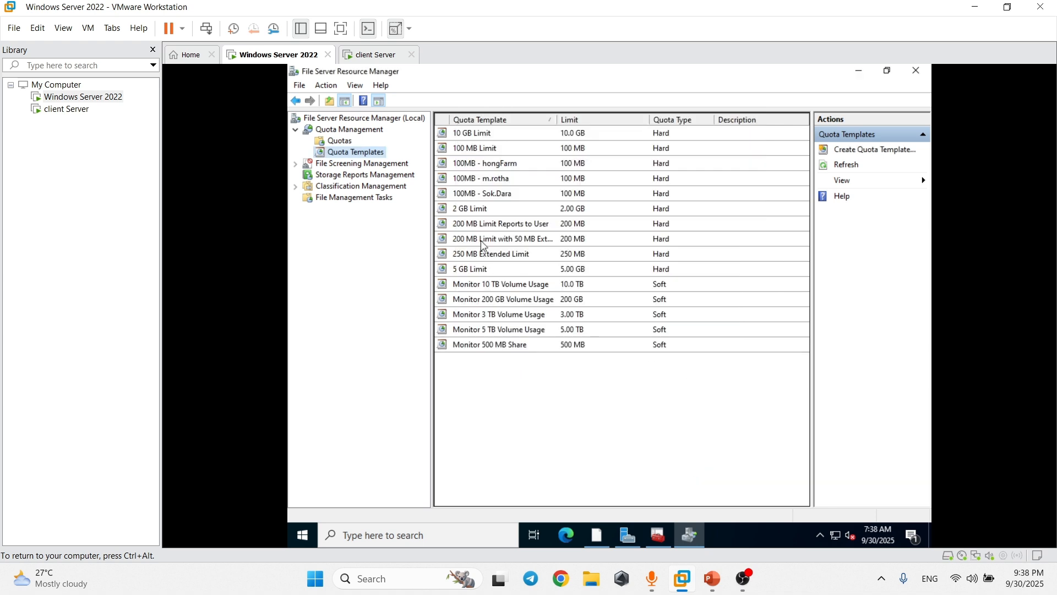
# Start creating a new quota under Quota Management.
pyautogui.click(493, 168)
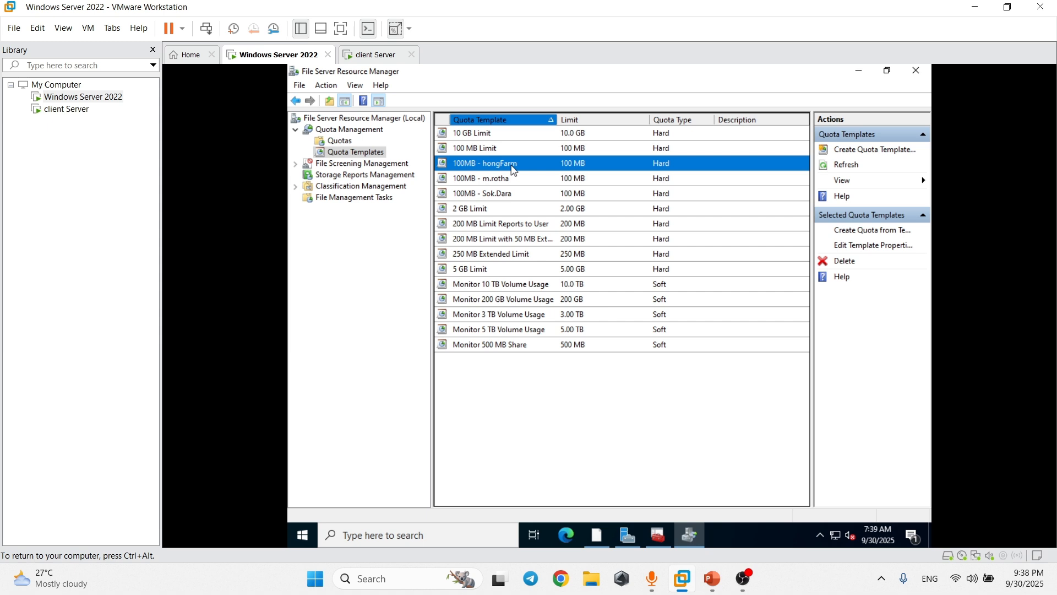
pyautogui.click(340, 142)
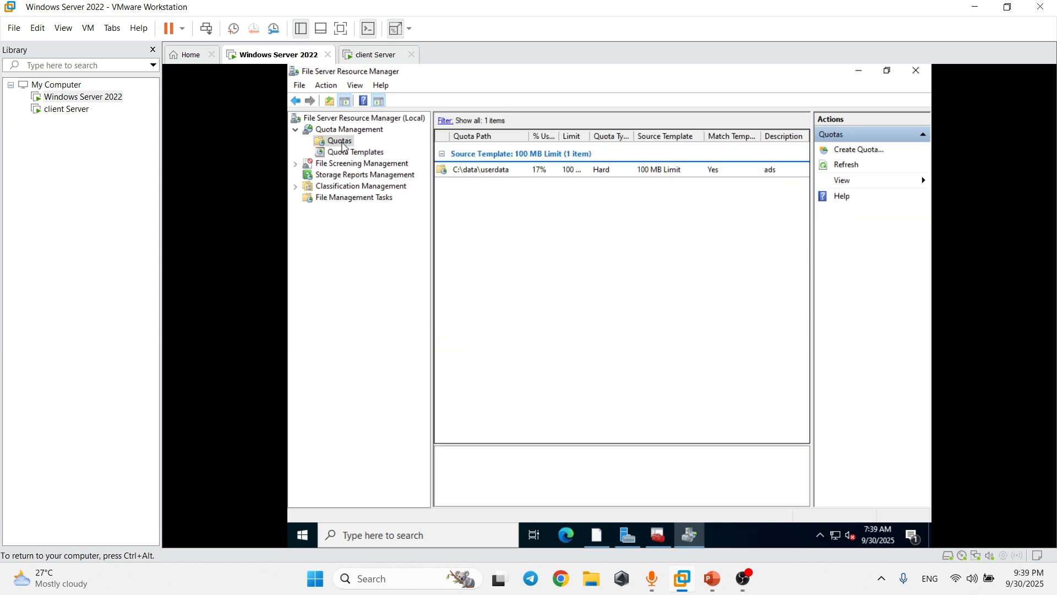
pyautogui.rightClick(344, 146)
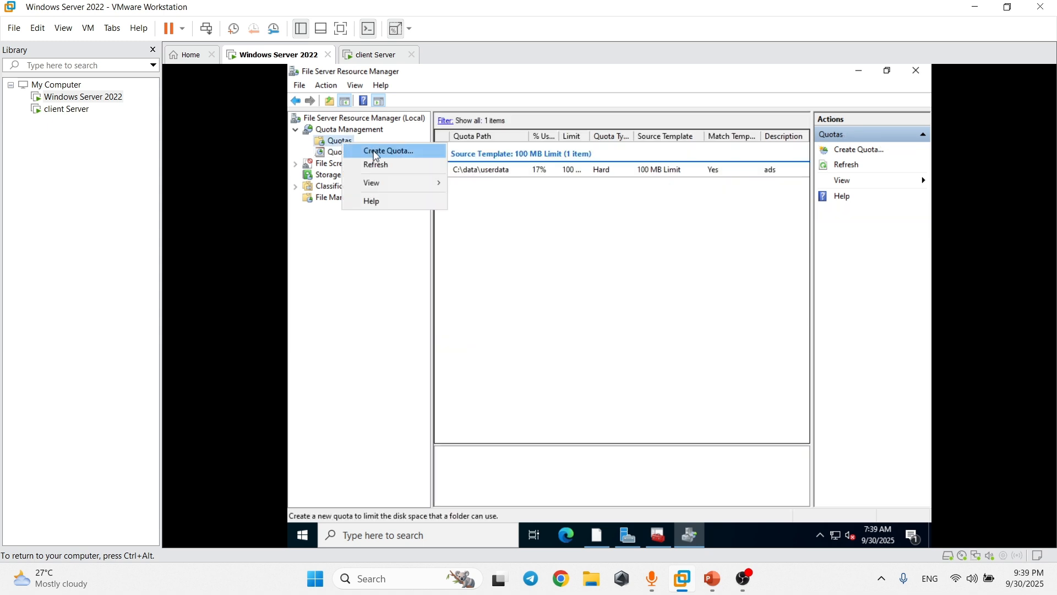
pyautogui.click(351, 142)
pyautogui.rightClick(343, 144)
pyautogui.click(367, 149)
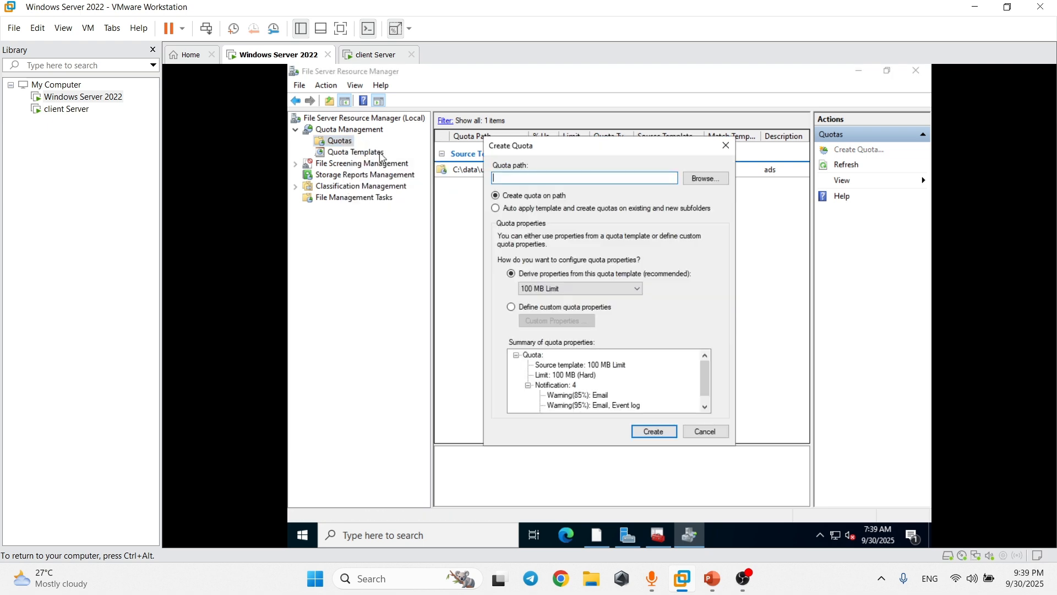
# Set the quota path to C:\userControl using the folder browser.
pyautogui.click(704, 177)
pyautogui.scroll(-1, 619, 295)
pyautogui.click(526, 329)
pyautogui.scroll(-1, 583, 309)
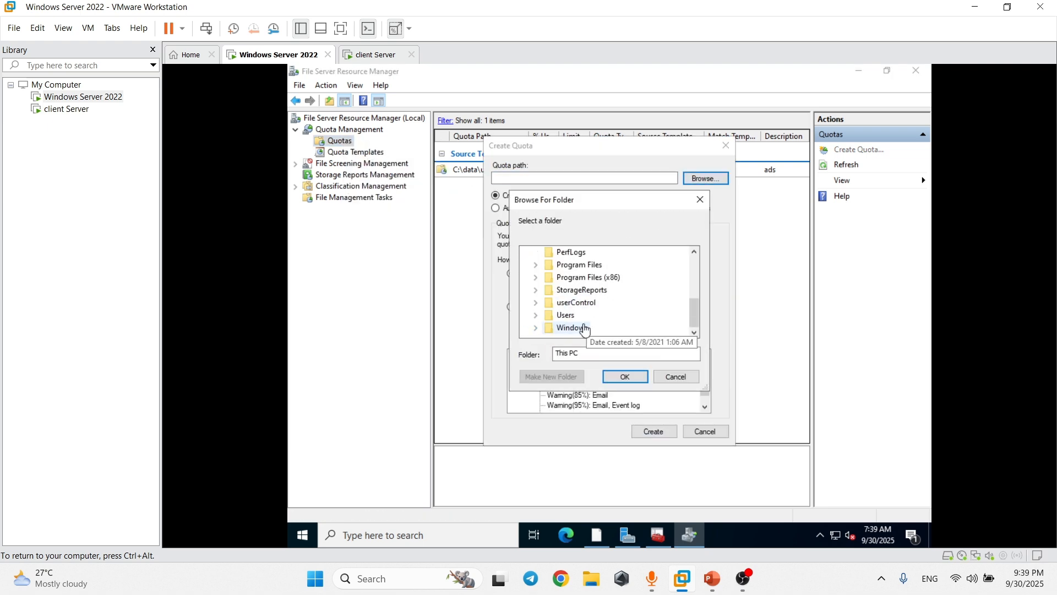
pyautogui.doubleClick(573, 304)
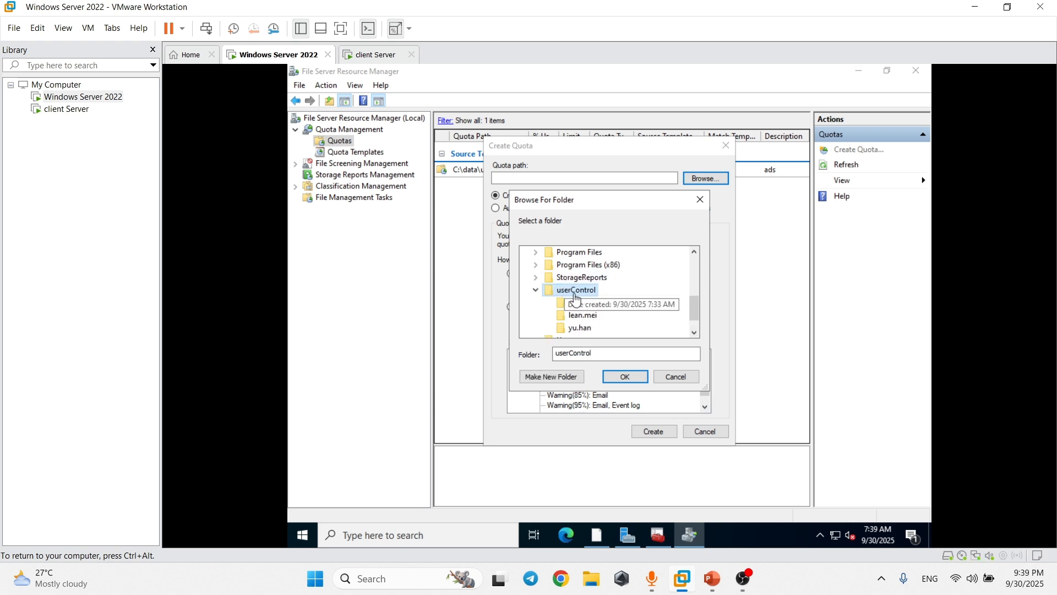
pyautogui.click(579, 306)
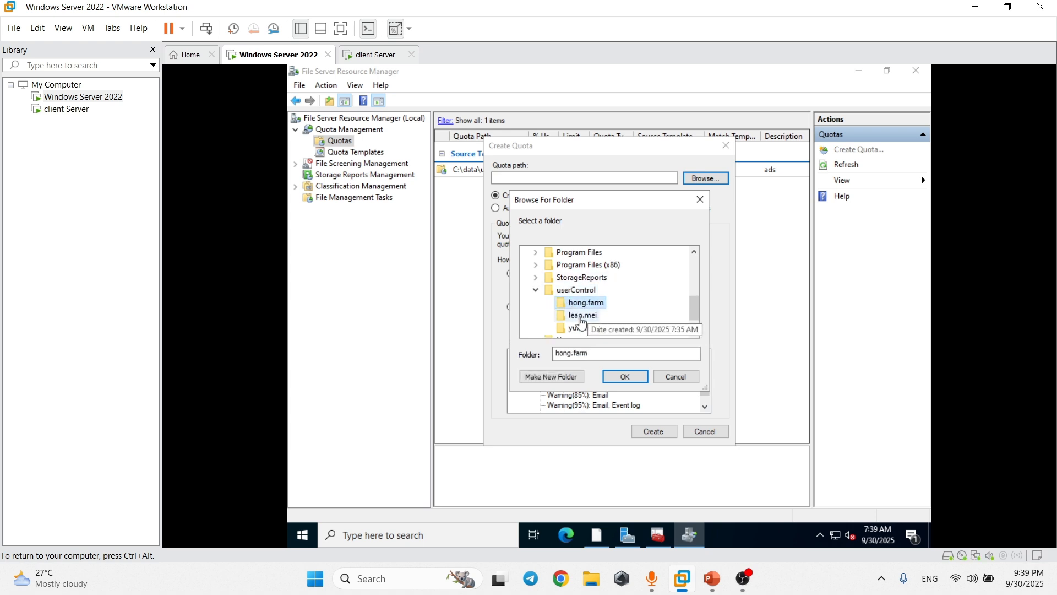
pyautogui.click(579, 316)
pyautogui.click(579, 327)
pyautogui.click(576, 290)
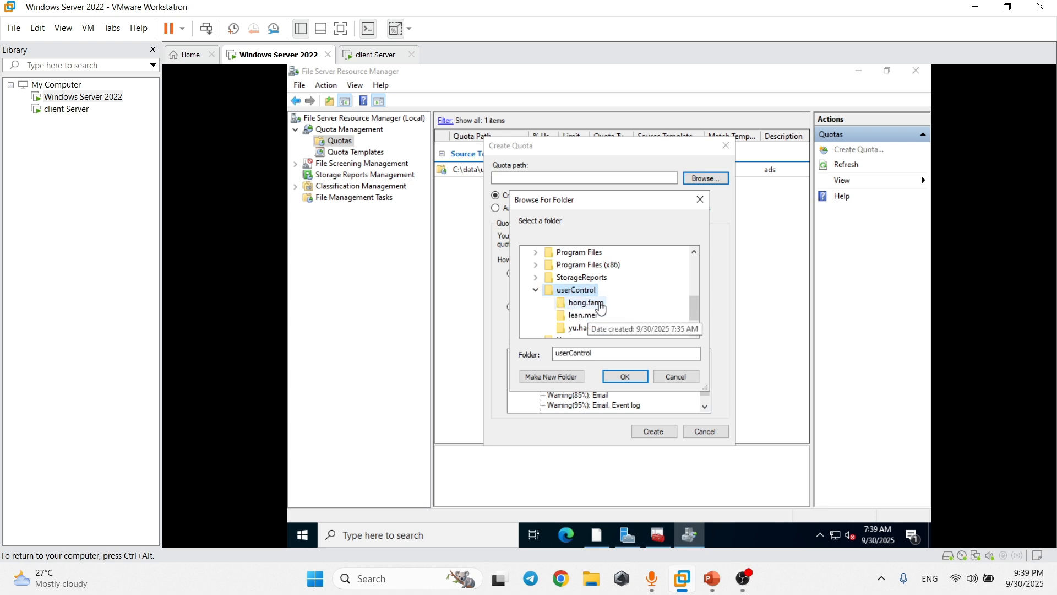
pyautogui.click(626, 377)
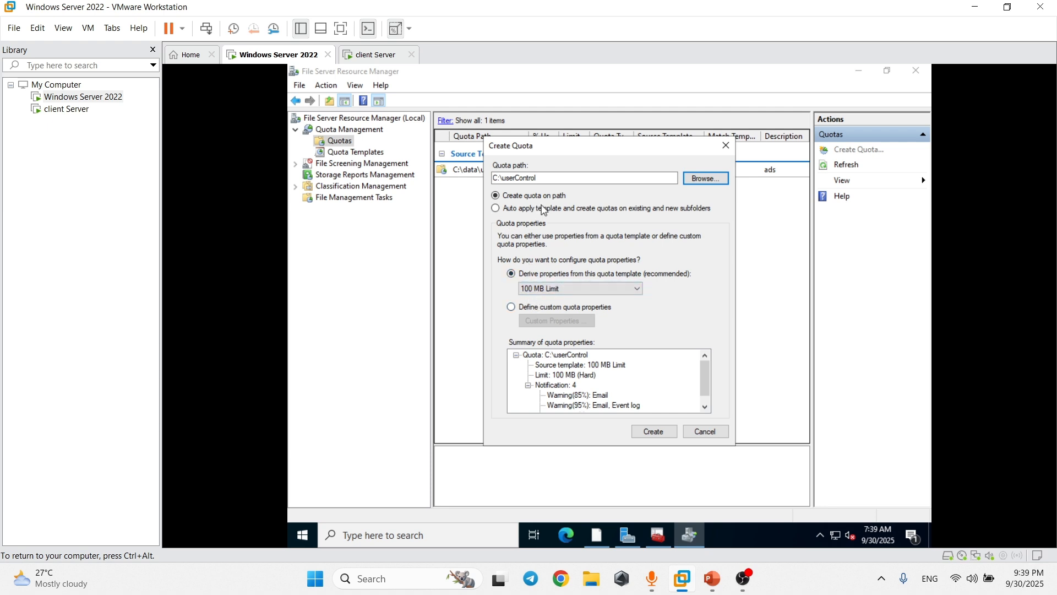
# Auto-apply the user's 100 MB template to existing and new subfolders and create the quota.
pyautogui.click(501, 209)
pyautogui.click(547, 288)
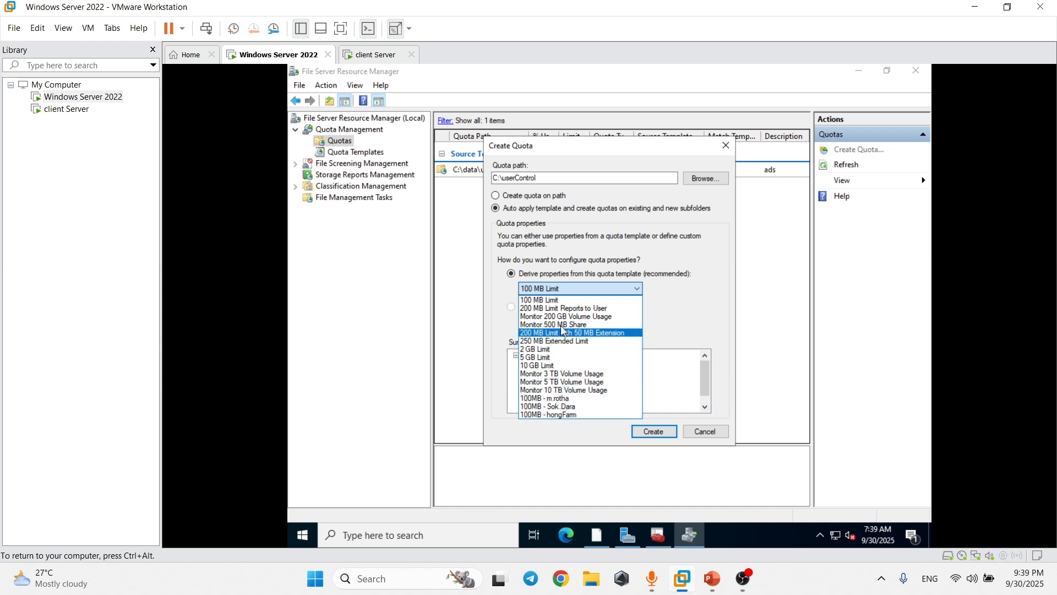
pyautogui.click(573, 414)
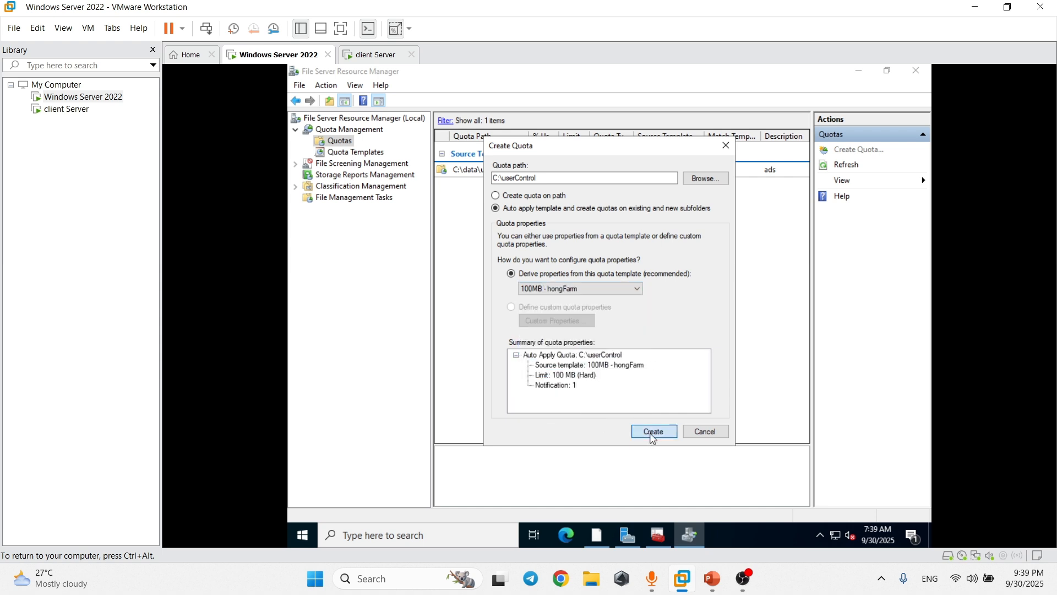
pyautogui.click(654, 432)
pyautogui.click(590, 213)
pyautogui.click(595, 233)
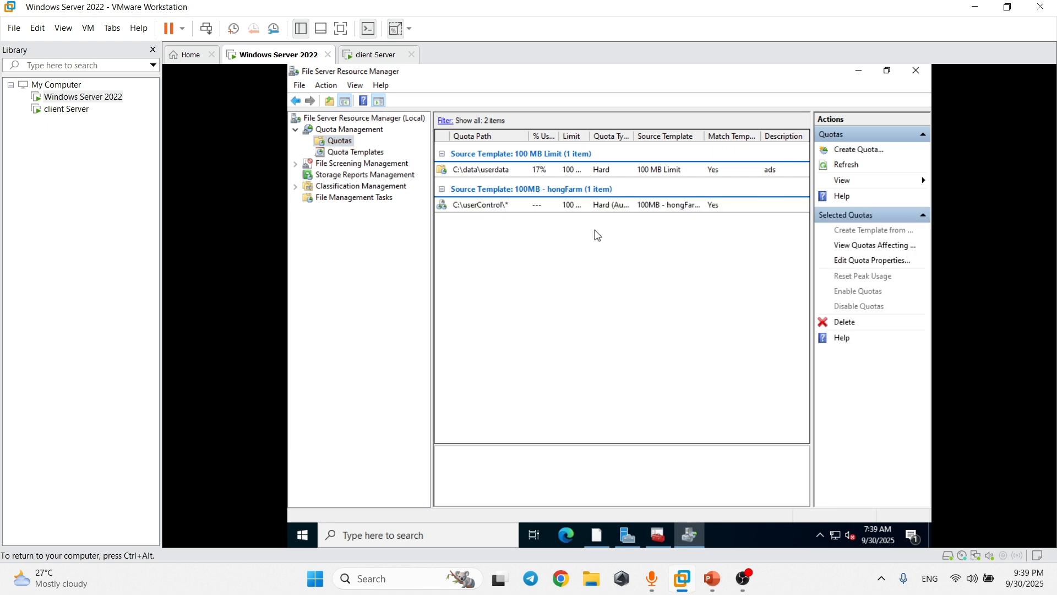
pyautogui.click(591, 212)
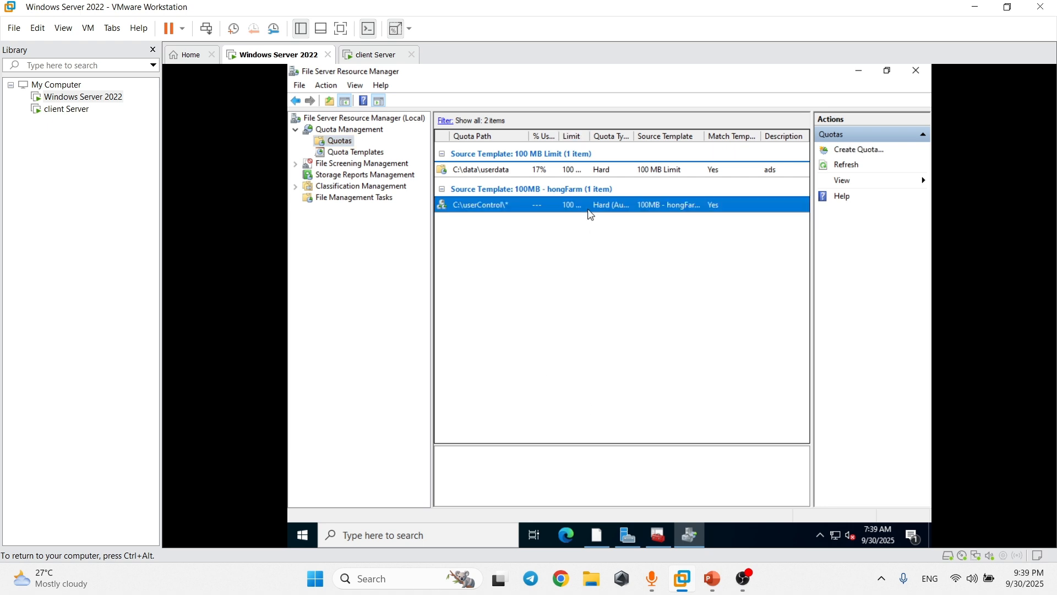
# Switch to the client VM and close the leftover This PC window.
pyautogui.click(372, 55)
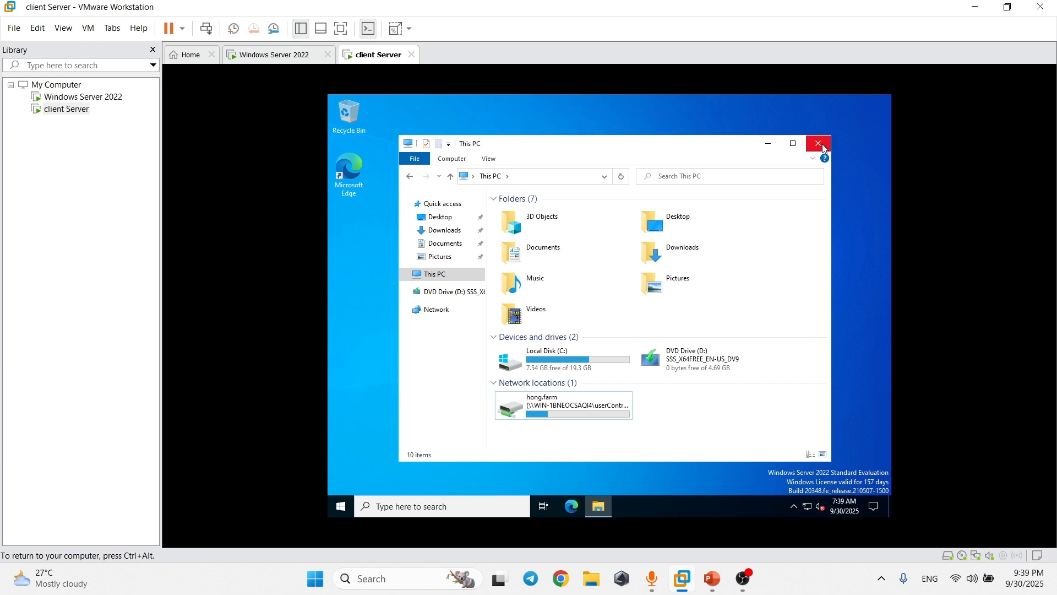
pyautogui.click(819, 143)
pyautogui.rightClick(628, 191)
pyautogui.click(668, 227)
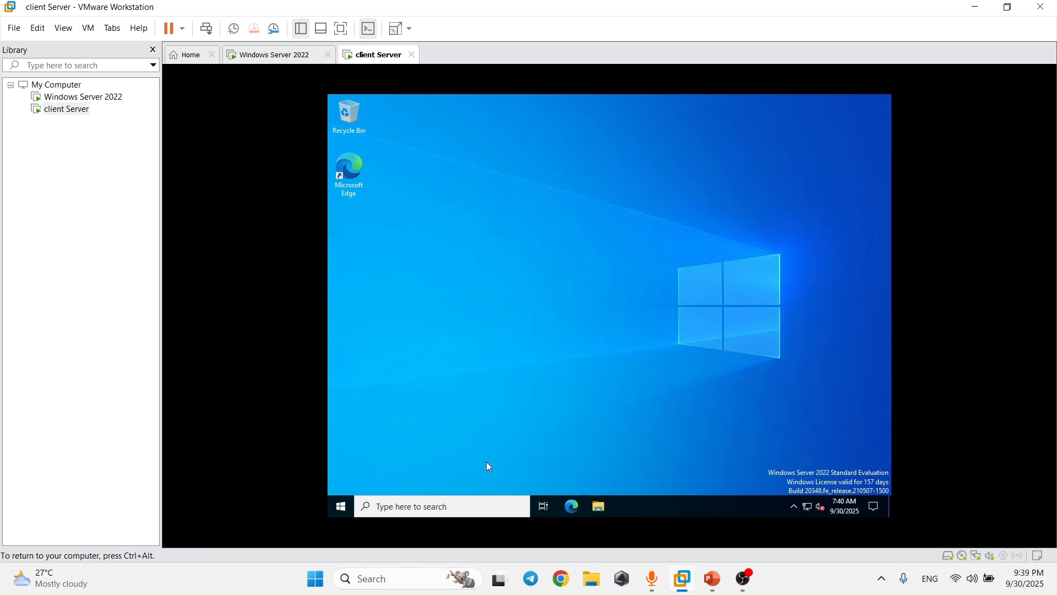
# Confirm the K: network drive's Properties show 100 MB, then close the windows and refresh the desktop.
pyautogui.click(599, 506)
pyautogui.click(435, 274)
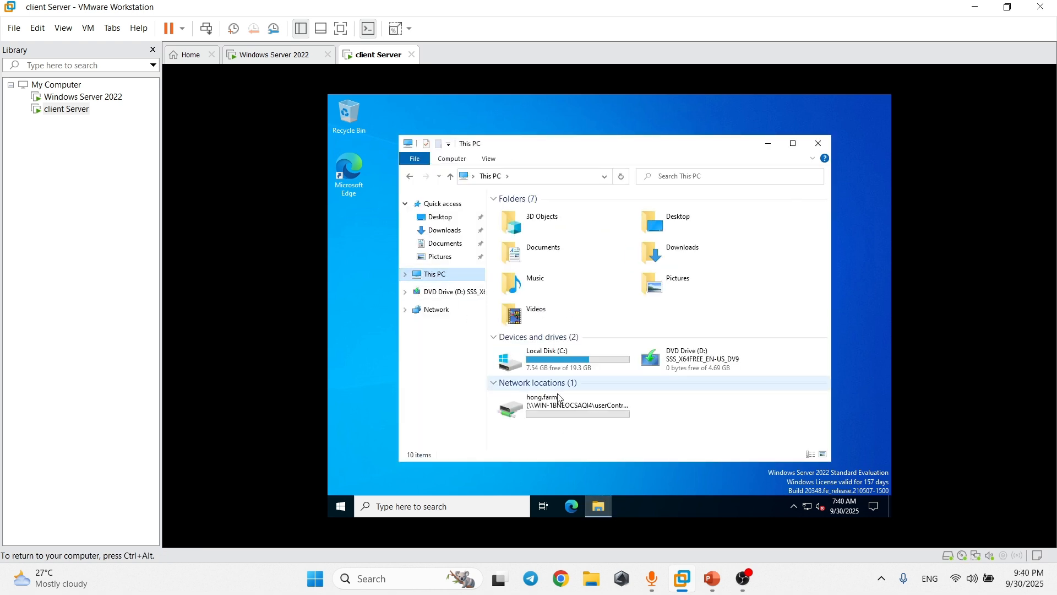
pyautogui.click(578, 414)
pyautogui.rightClick(577, 411)
pyautogui.click(628, 403)
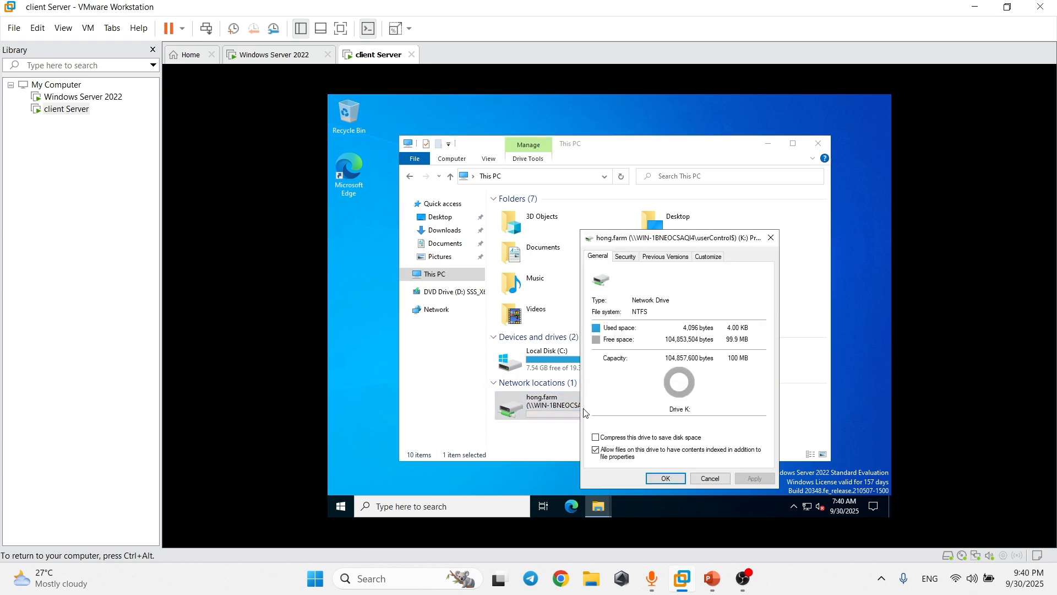
pyautogui.click(537, 429)
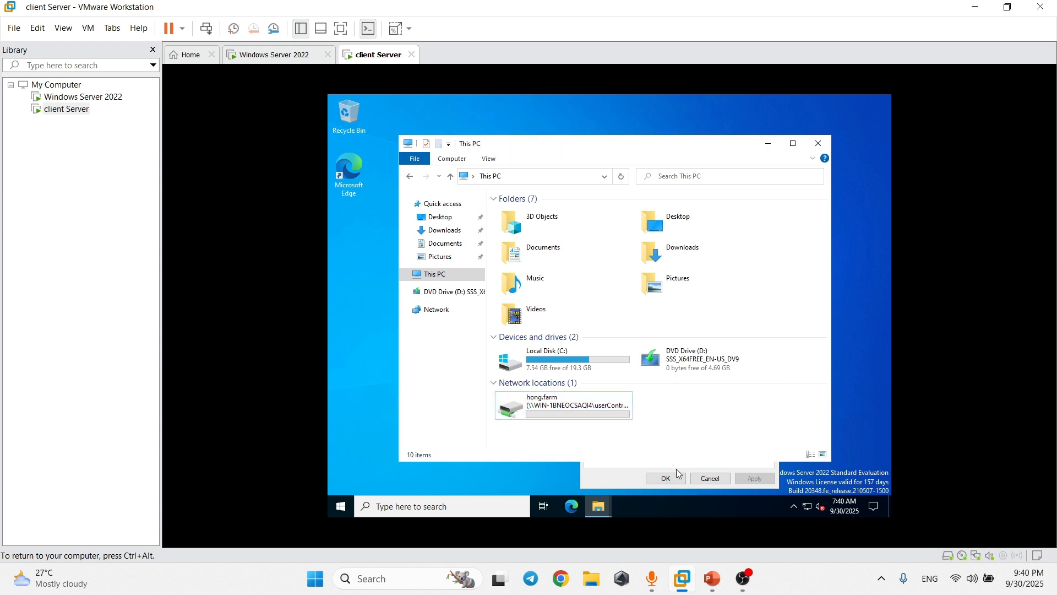
pyautogui.click(819, 144)
pyautogui.click(771, 239)
pyautogui.rightClick(644, 226)
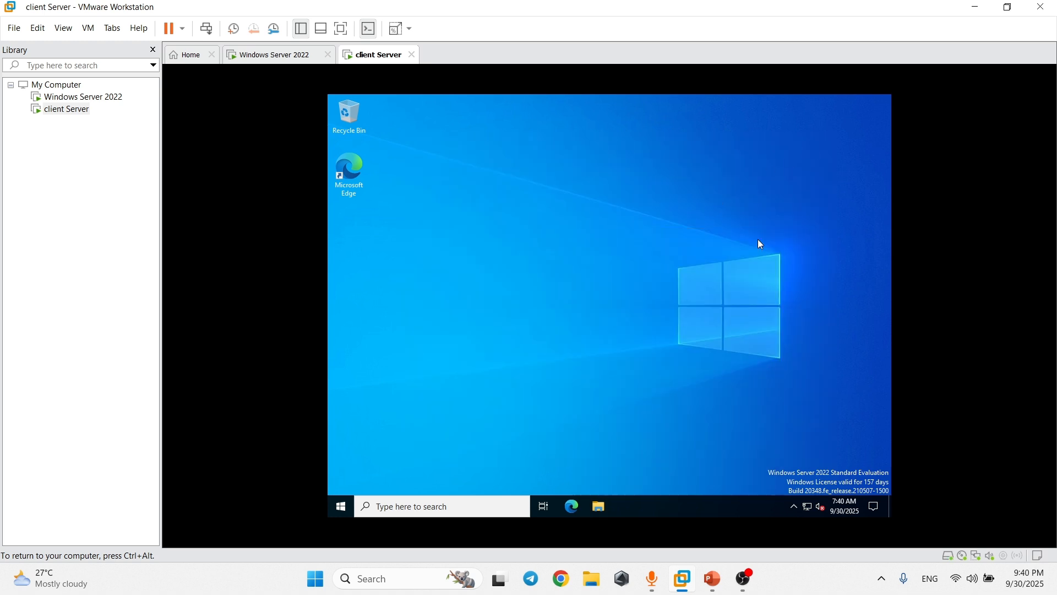
pyautogui.click(682, 259)
# Show the Disk Quota checklist slide show in PowerPoint, then return to VMware Workstation.
pyautogui.moveTo(743, 577)
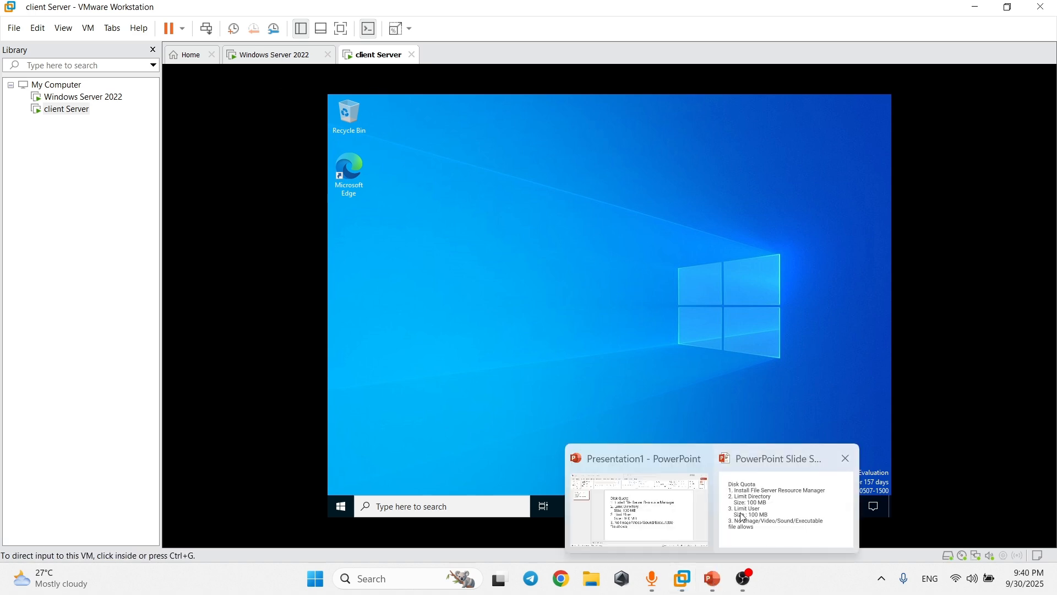
pyautogui.click(785, 495)
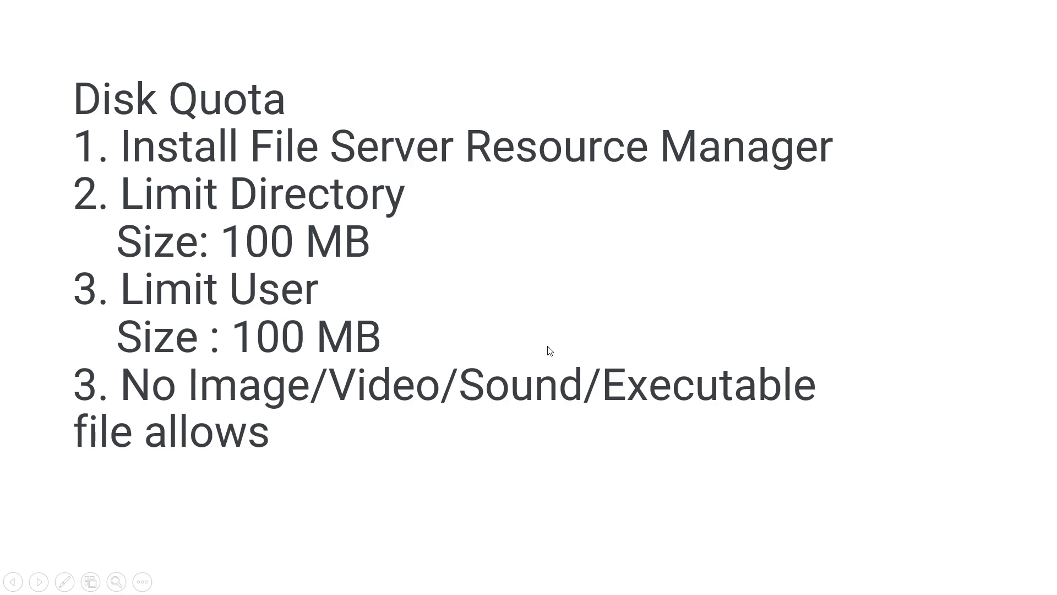
pyautogui.hotkey('alt', 'Tab')
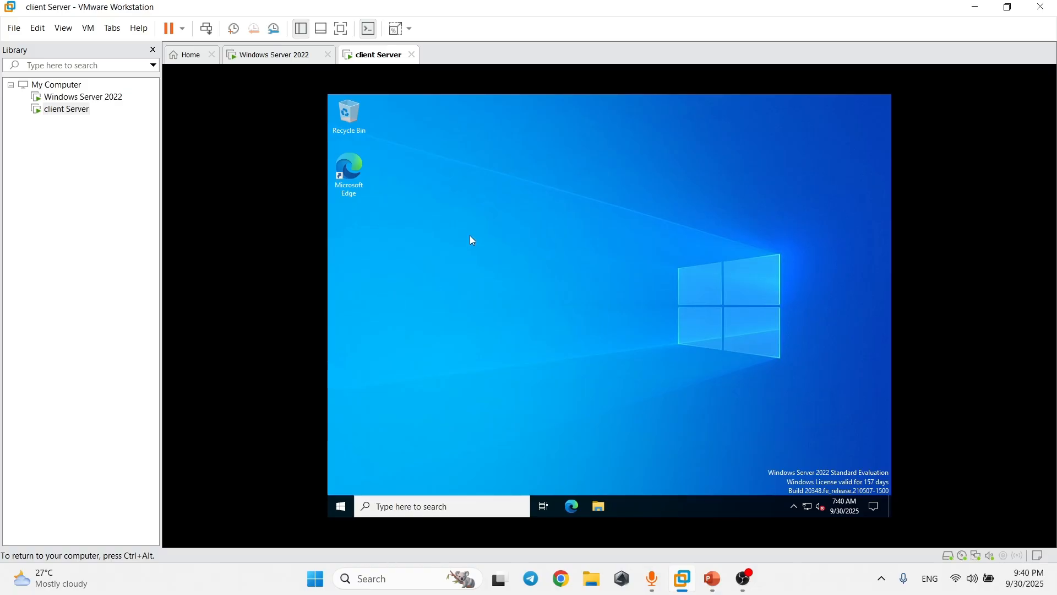
# On the Windows Server 2022 VM, expand File Screening Management and list the File Screen Templates.
pyautogui.click(273, 55)
pyautogui.click(298, 162)
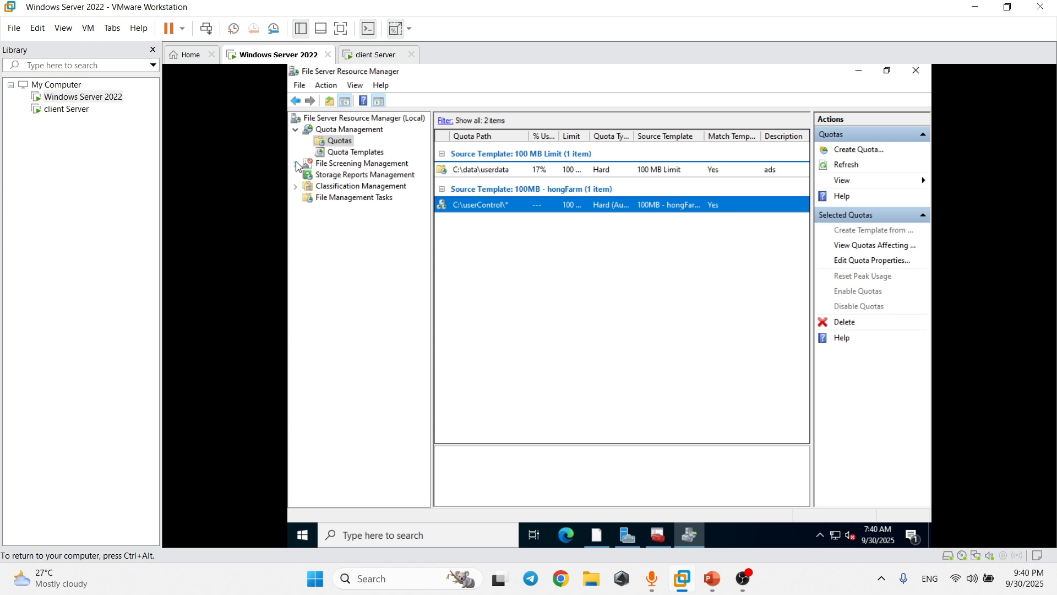
pyautogui.click(296, 163)
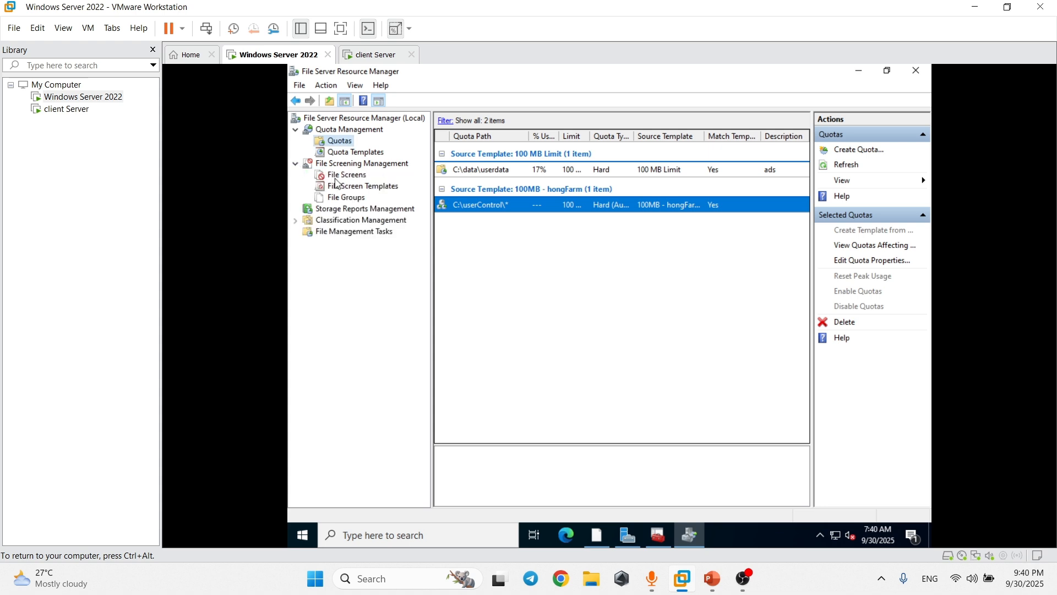
pyautogui.click(343, 176)
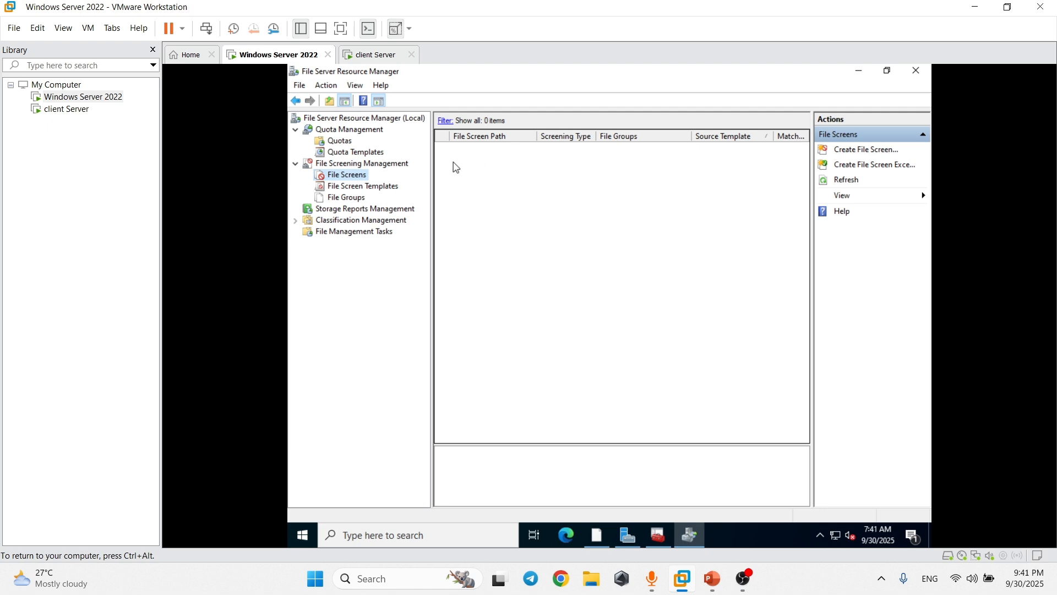
pyautogui.click(374, 187)
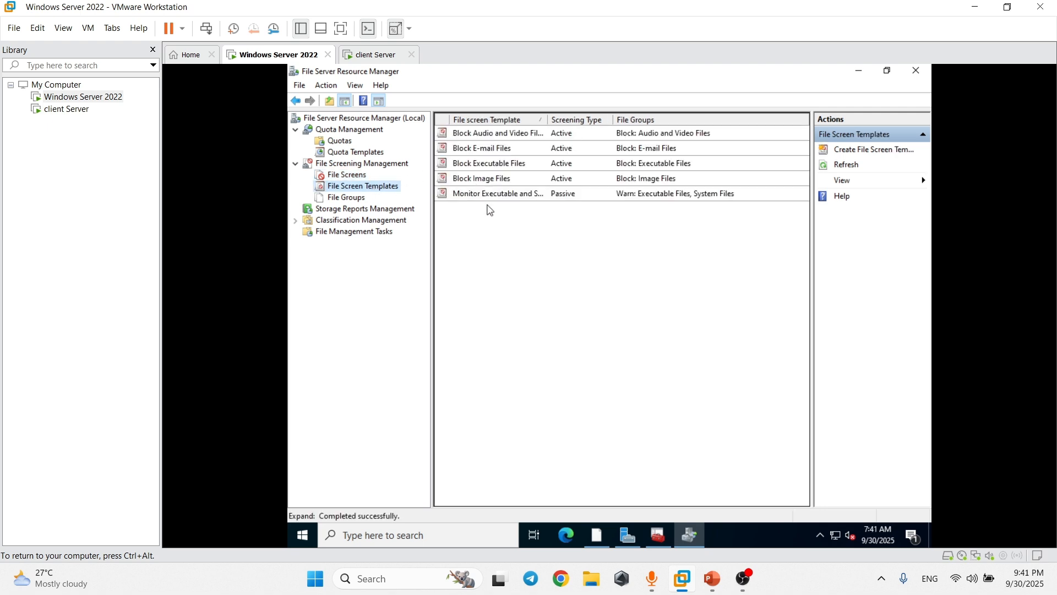
pyautogui.rightClick(468, 215)
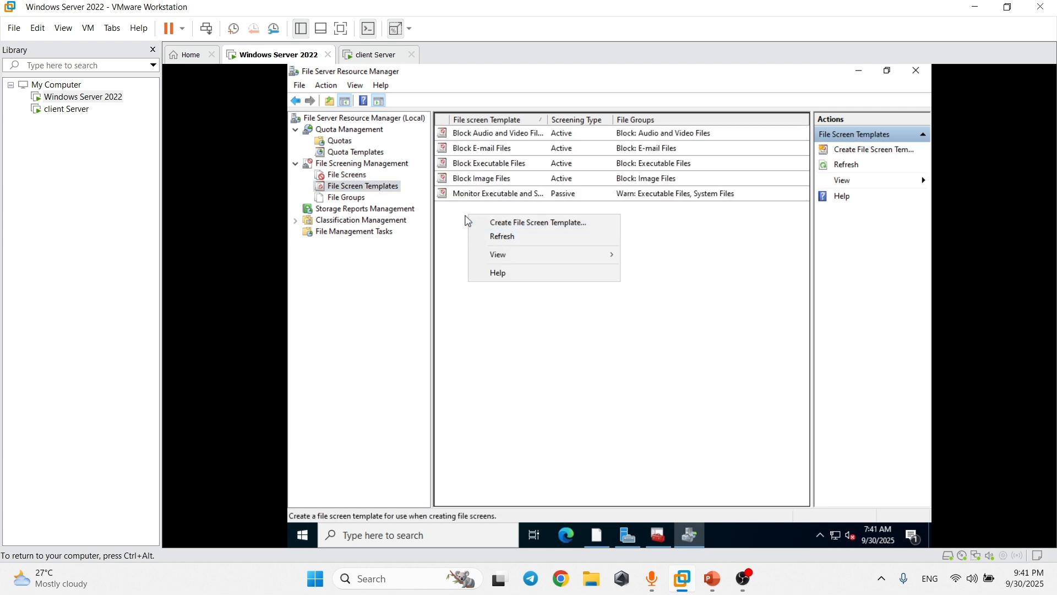
pyautogui.click(347, 175)
pyautogui.rightClick(347, 175)
pyautogui.click(377, 184)
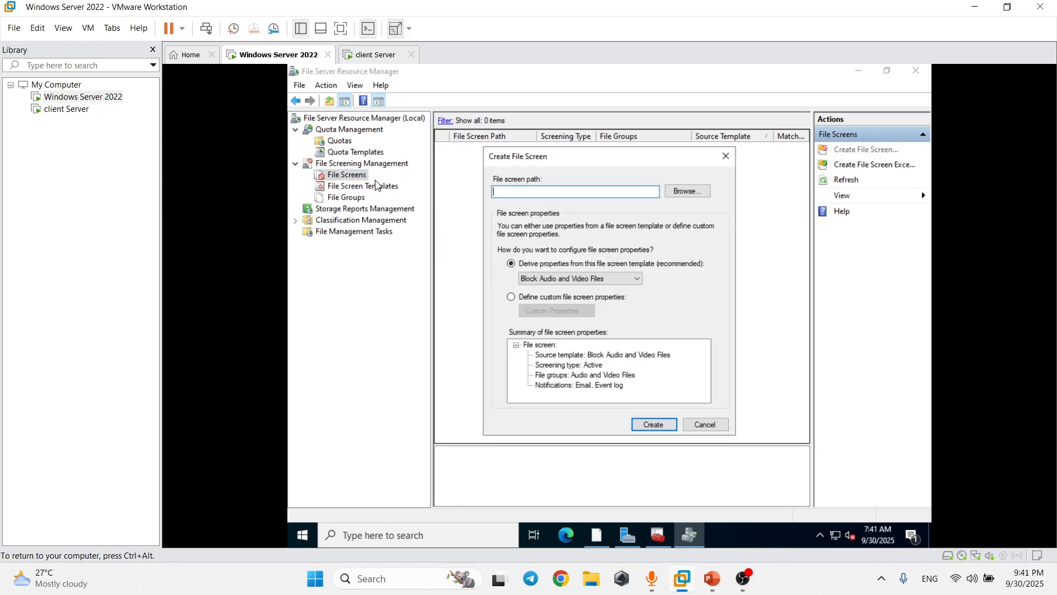
pyautogui.moveTo(713, 578)
pyautogui.click(793, 484)
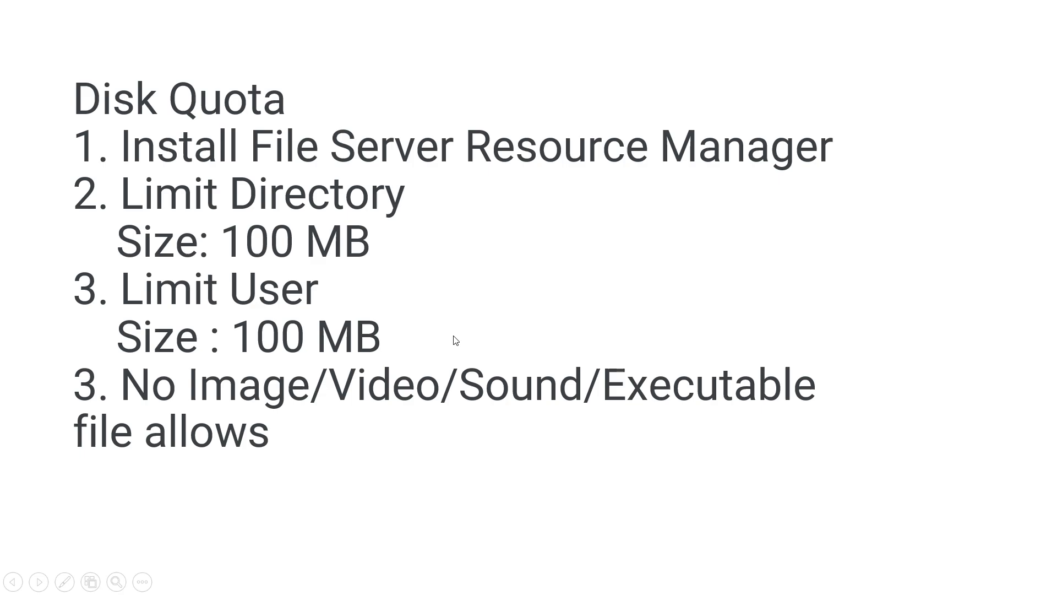
pyautogui.hotkey('alt', 'Tab')
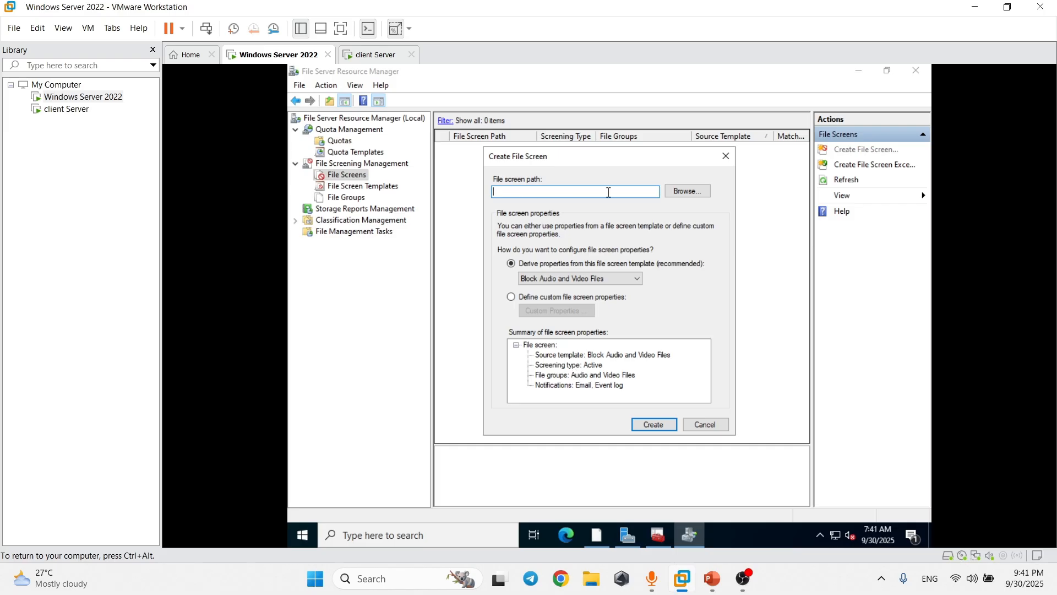
pyautogui.click(685, 192)
pyautogui.scroll(-2, 602, 272)
pyautogui.click(525, 328)
pyautogui.scroll(-2, 578, 331)
pyautogui.doubleClick(576, 302)
pyautogui.click(626, 376)
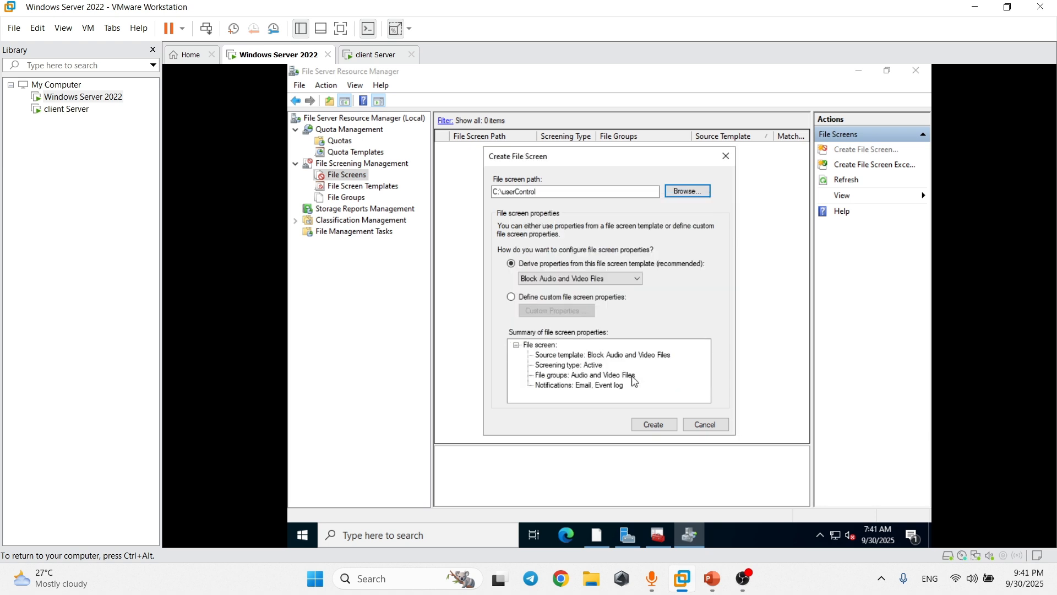
pyautogui.moveTo(545, 191); pyautogui.dragTo(478, 198)
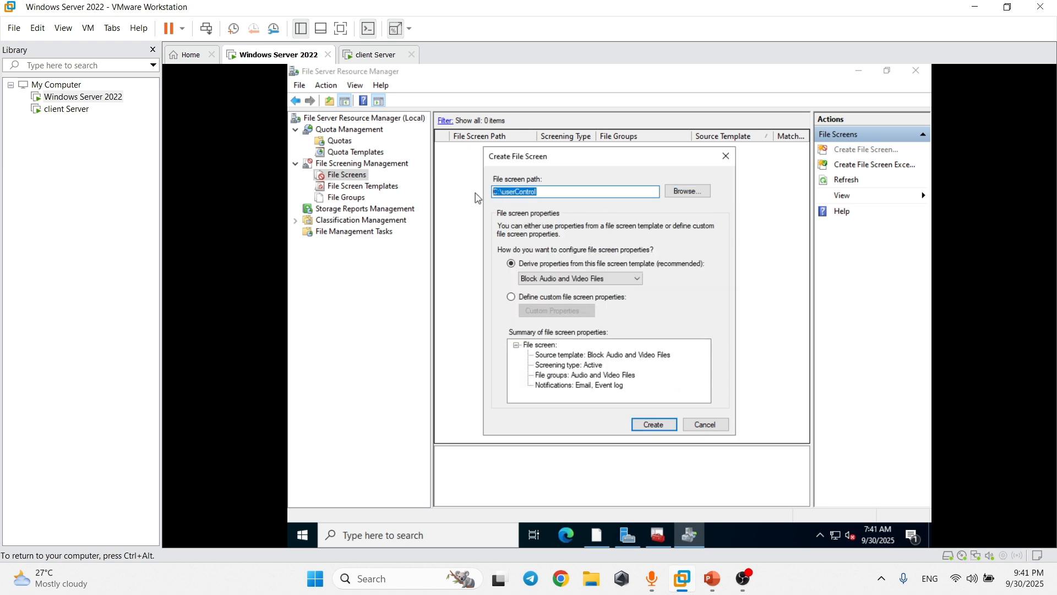
pyautogui.click(517, 268)
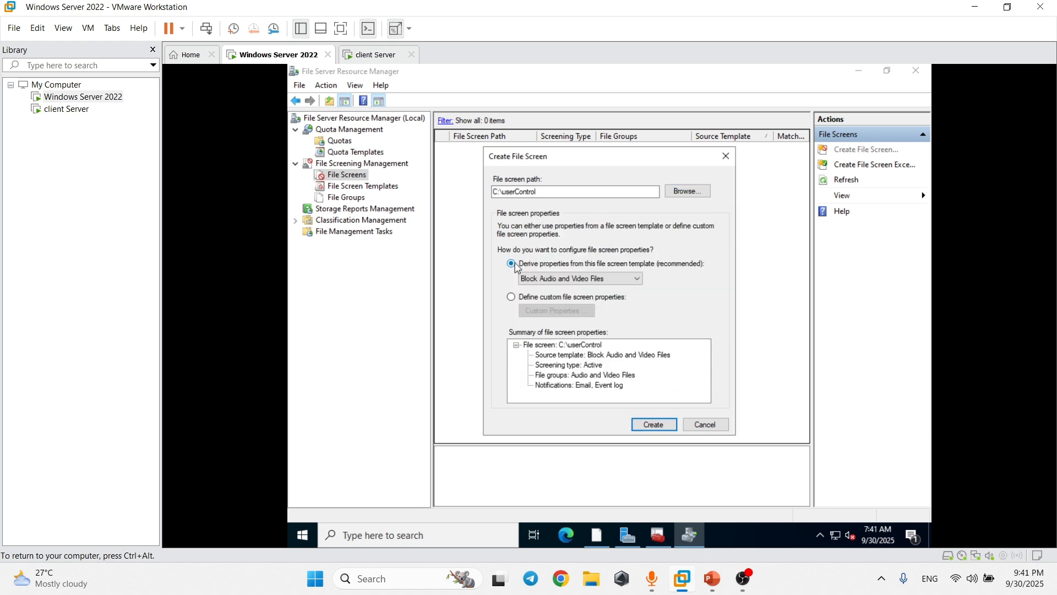
pyautogui.click(545, 278)
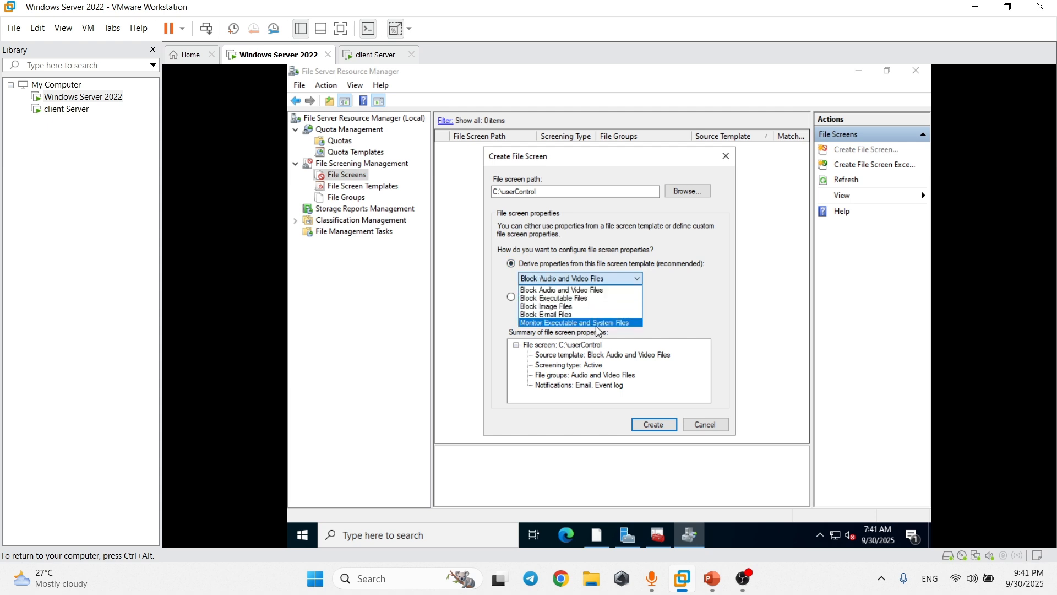
pyautogui.click(664, 271)
pyautogui.click(726, 156)
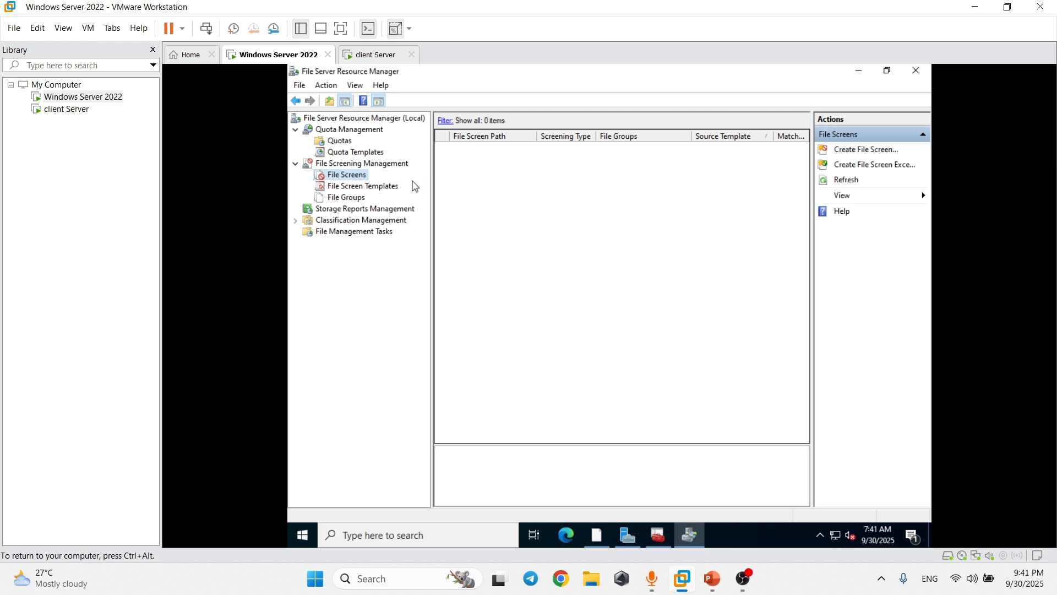
pyautogui.click(364, 186)
# Create template 'img/sound/videos/executablefile' blocking Audio and Video, Executable, and Image Files.
pyautogui.rightClick(492, 223)
pyautogui.click(547, 237)
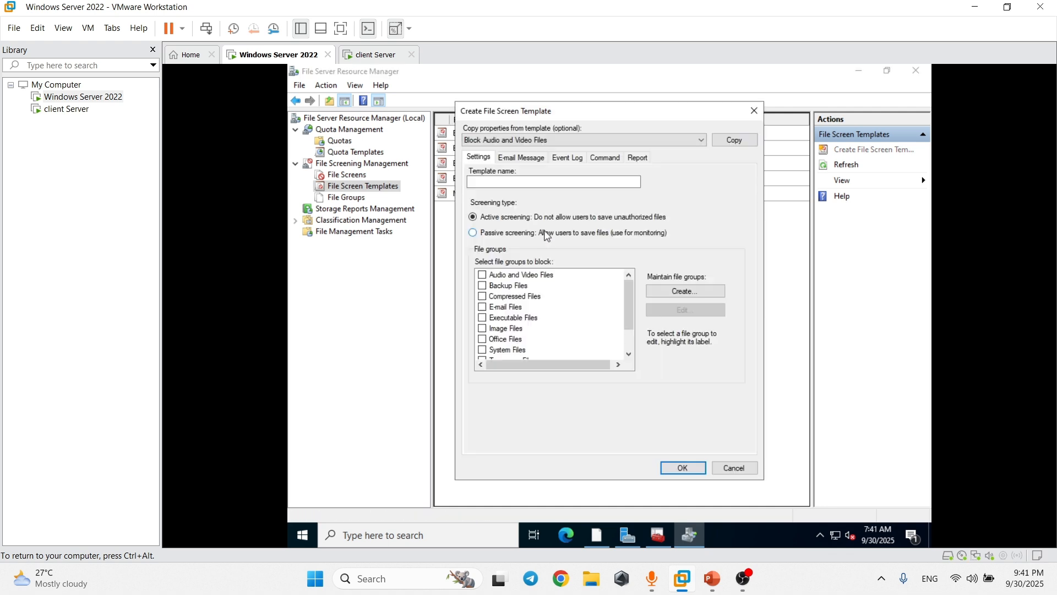
pyautogui.click(492, 184)
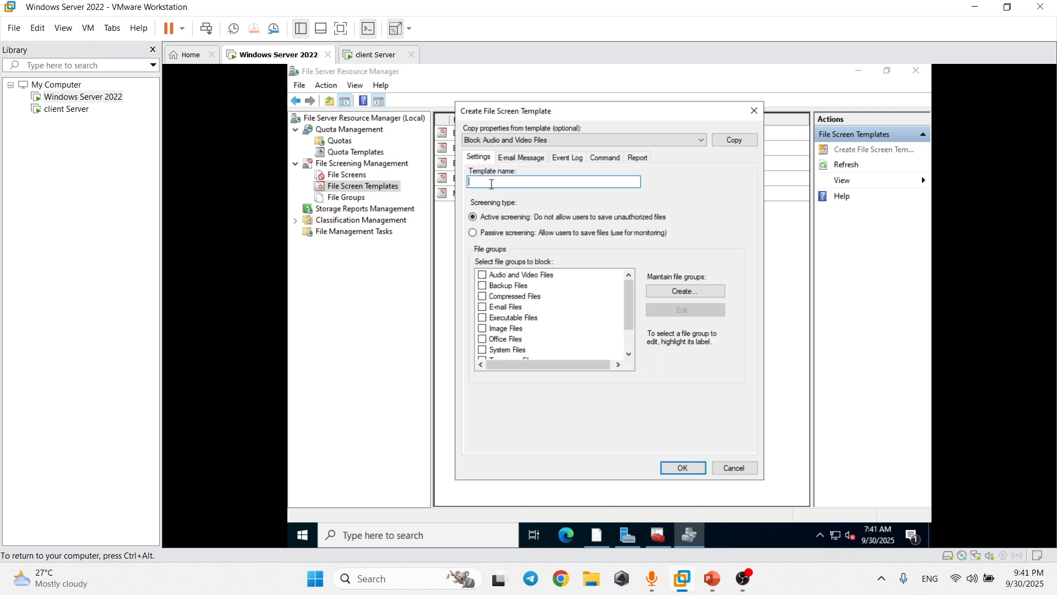
pyautogui.moveTo(708, 581)
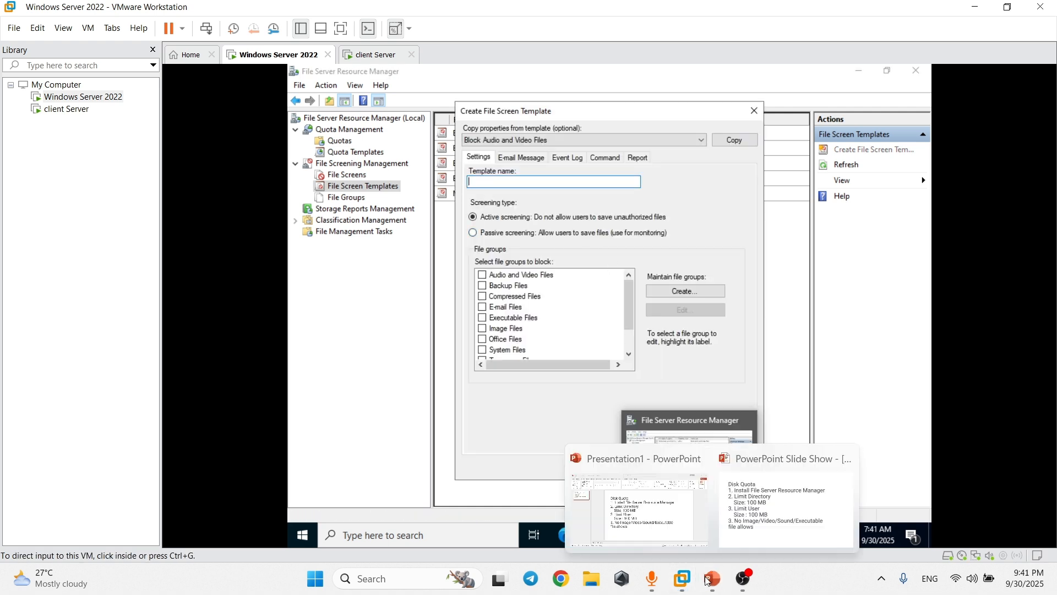
pyautogui.click(538, 181)
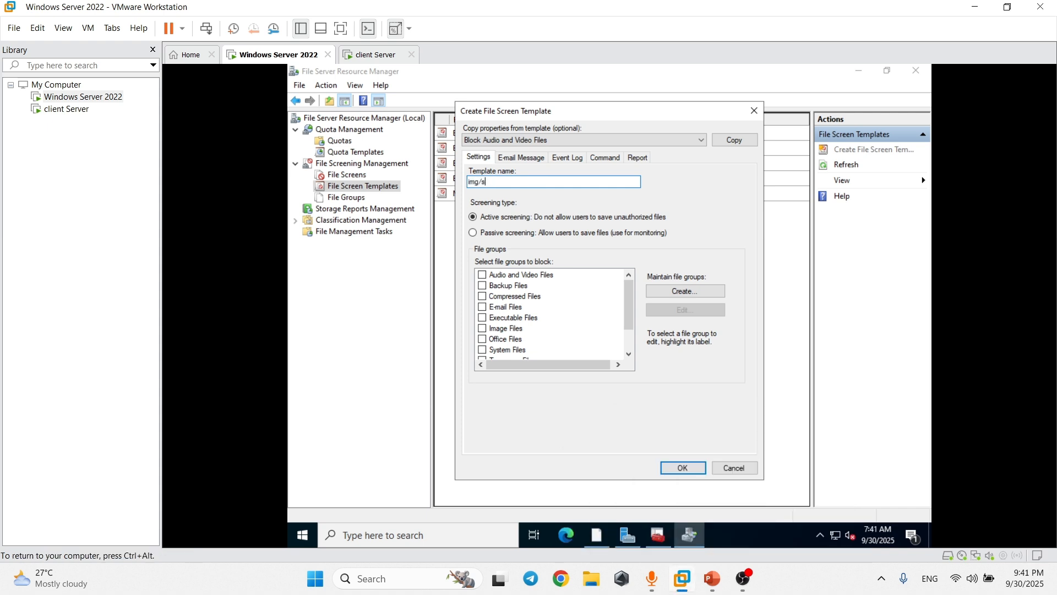
pyautogui.write('img/sound/videos/executablefile')
pyautogui.click(492, 279)
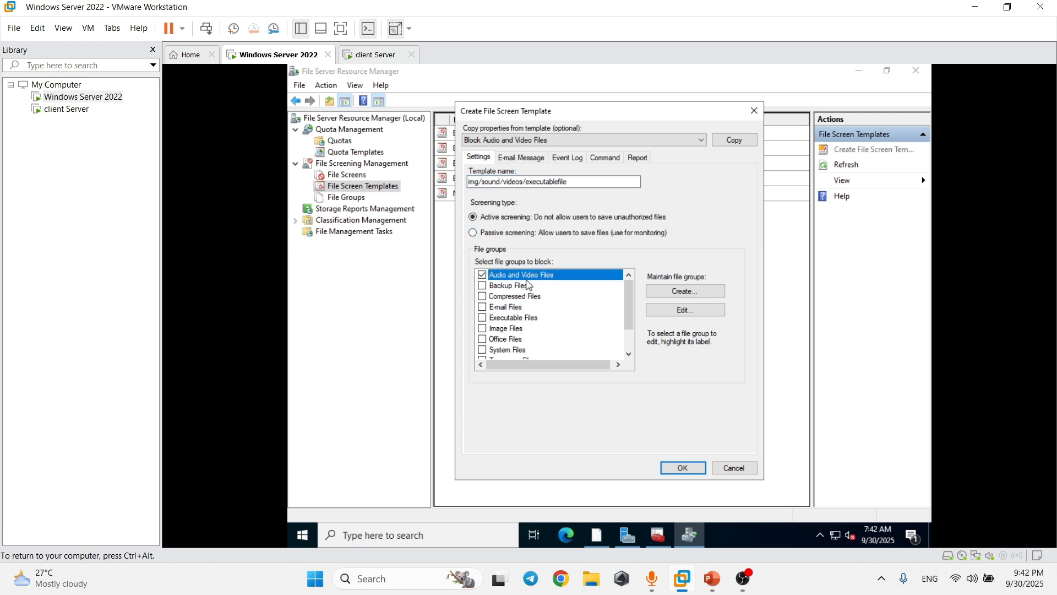
pyautogui.click(481, 319)
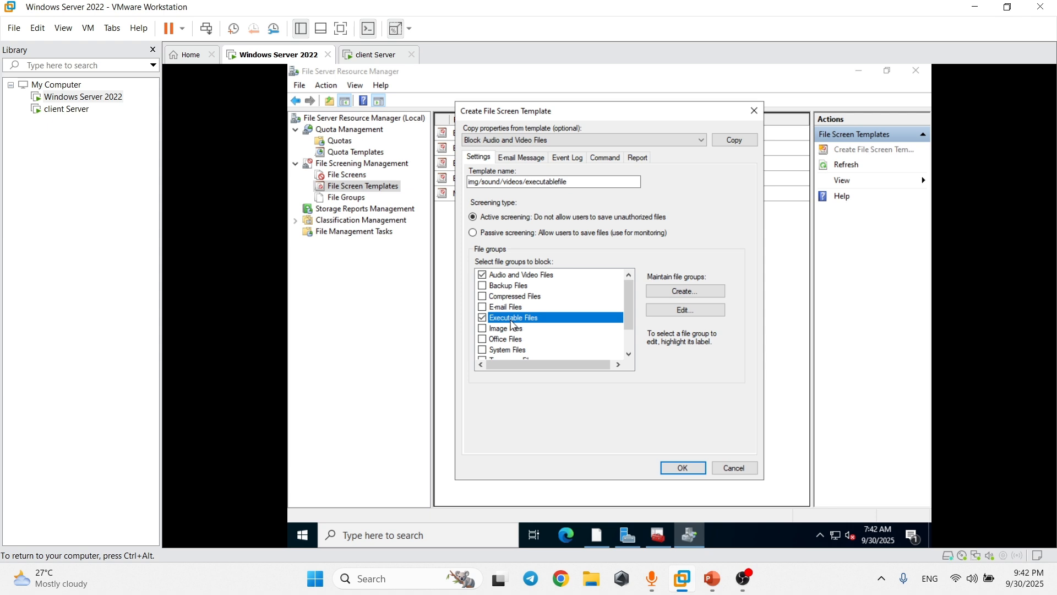
pyautogui.click(485, 329)
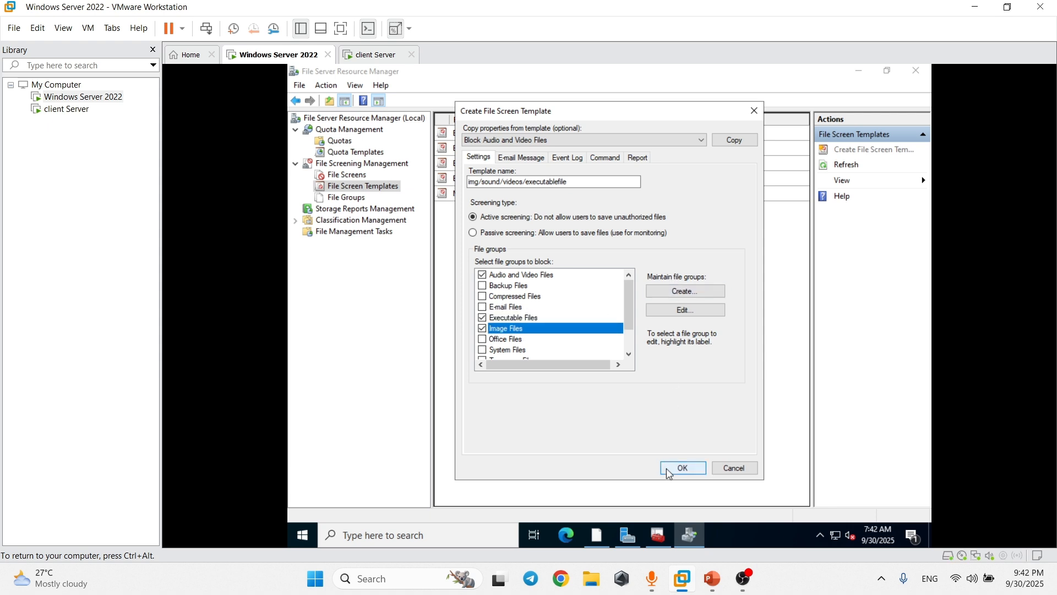
pyautogui.click(670, 474)
pyautogui.click(504, 200)
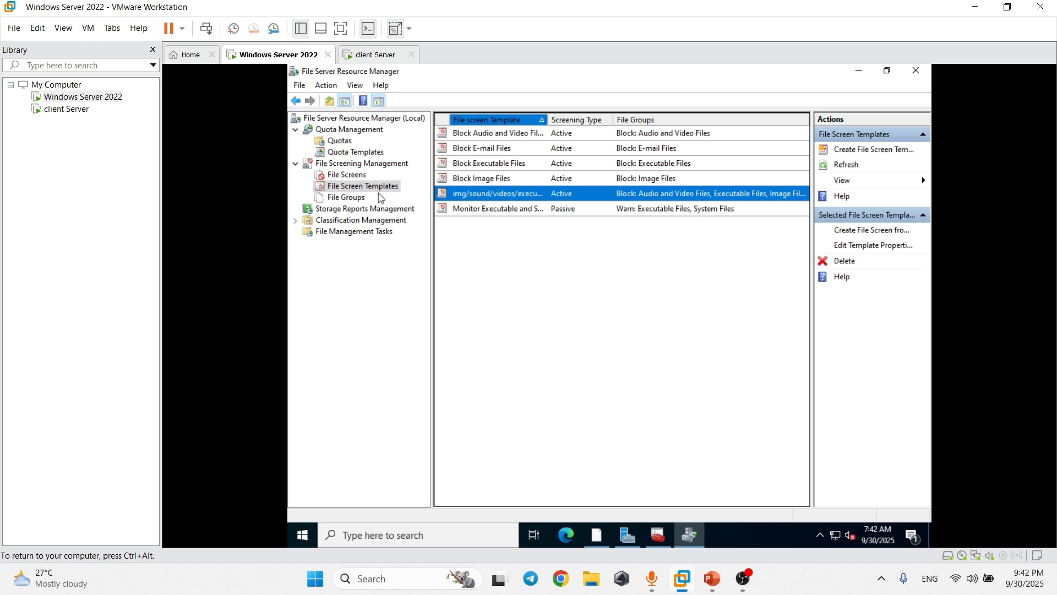
# Review the Audio and Video Files group's extensions and the file screen templates list.
pyautogui.click(353, 201)
pyautogui.click(490, 135)
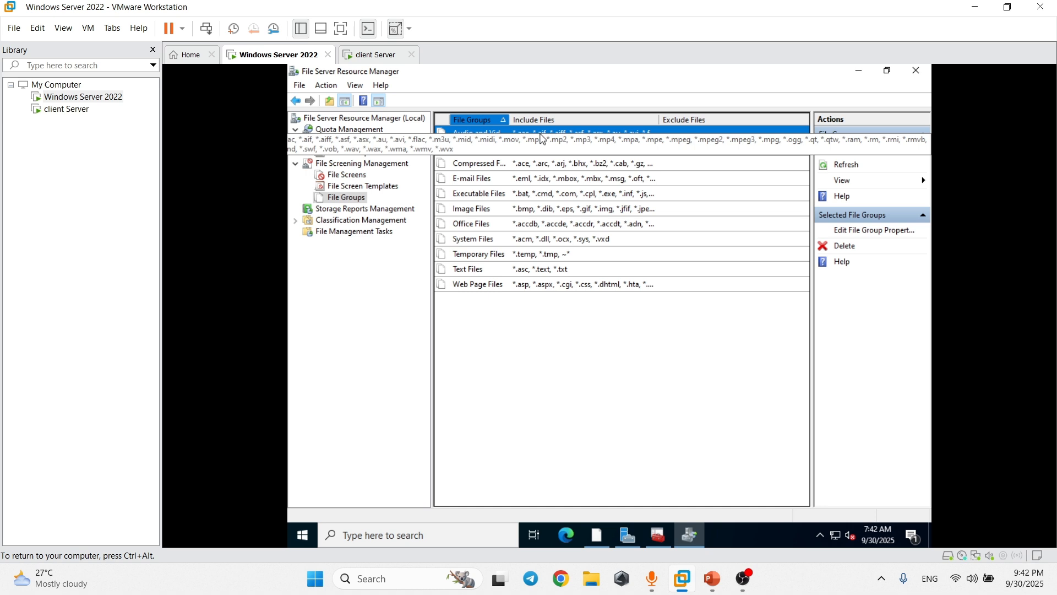
pyautogui.click(351, 176)
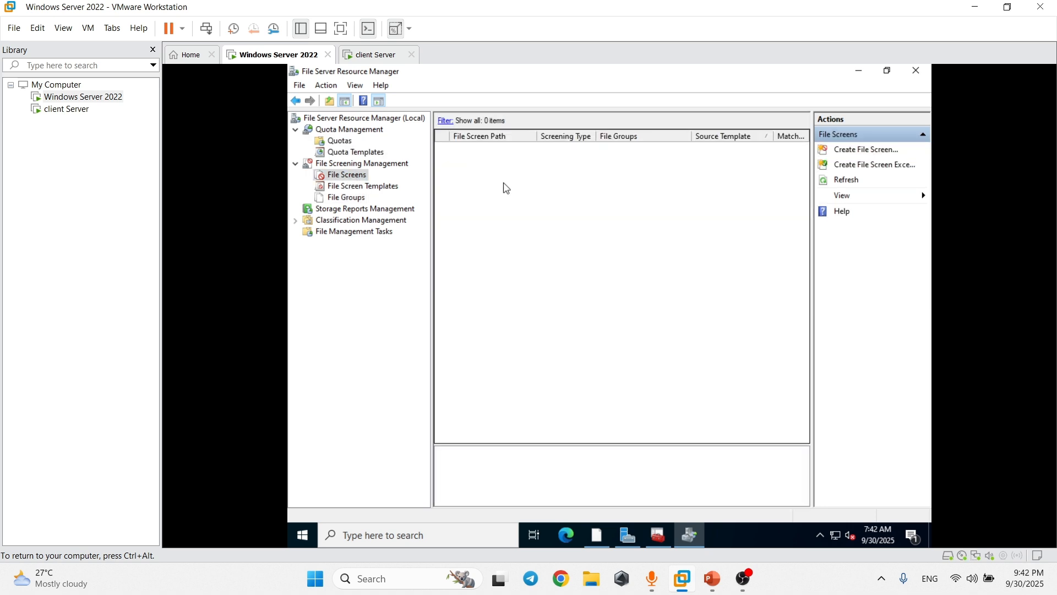
pyautogui.click(346, 188)
pyautogui.rightClick(347, 177)
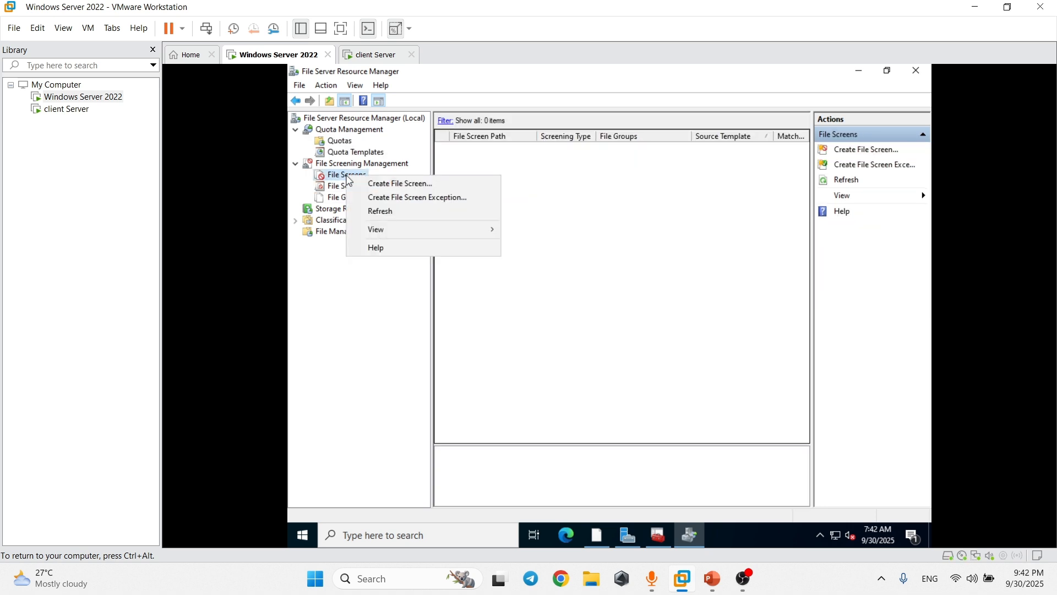
pyautogui.click(343, 188)
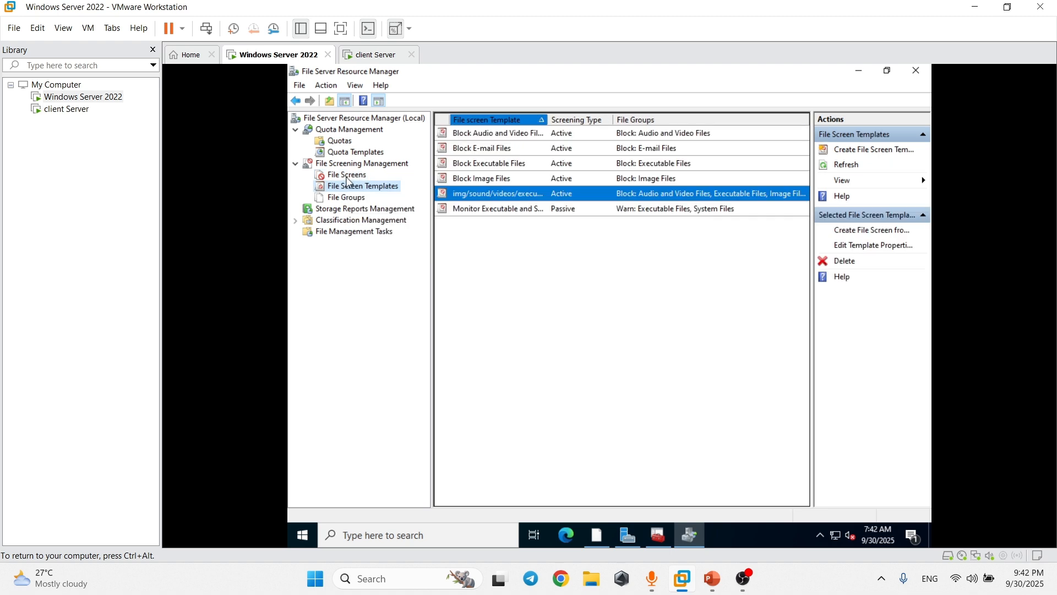
# Start a new file screen with C:\userControl as the screened path.
pyautogui.rightClick(347, 175)
pyautogui.click(385, 182)
pyautogui.click(687, 190)
pyautogui.doubleClick(567, 327)
pyautogui.scroll(-1, 564, 321)
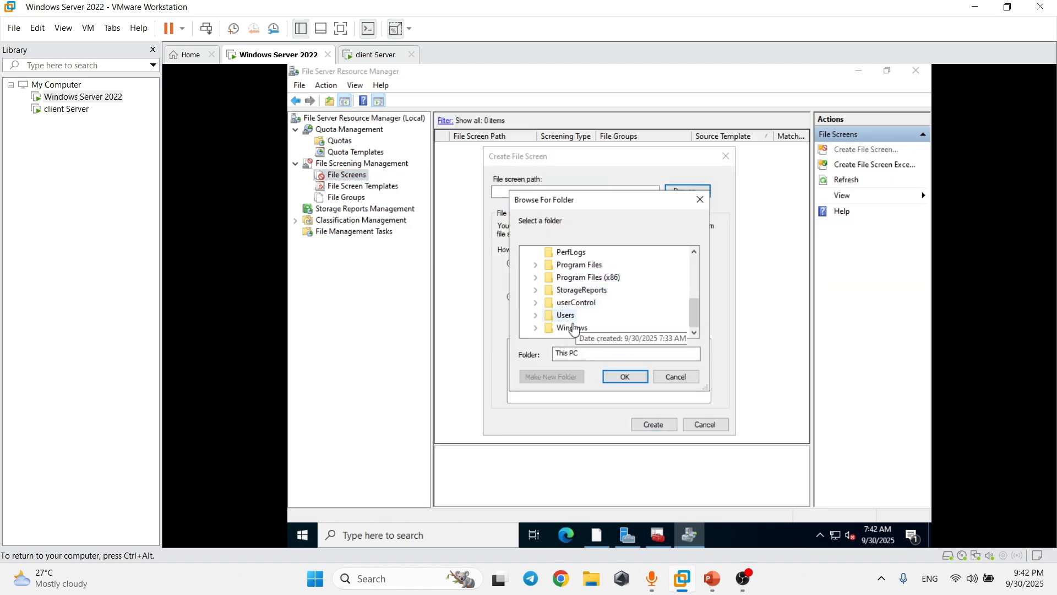
pyautogui.doubleClick(548, 302)
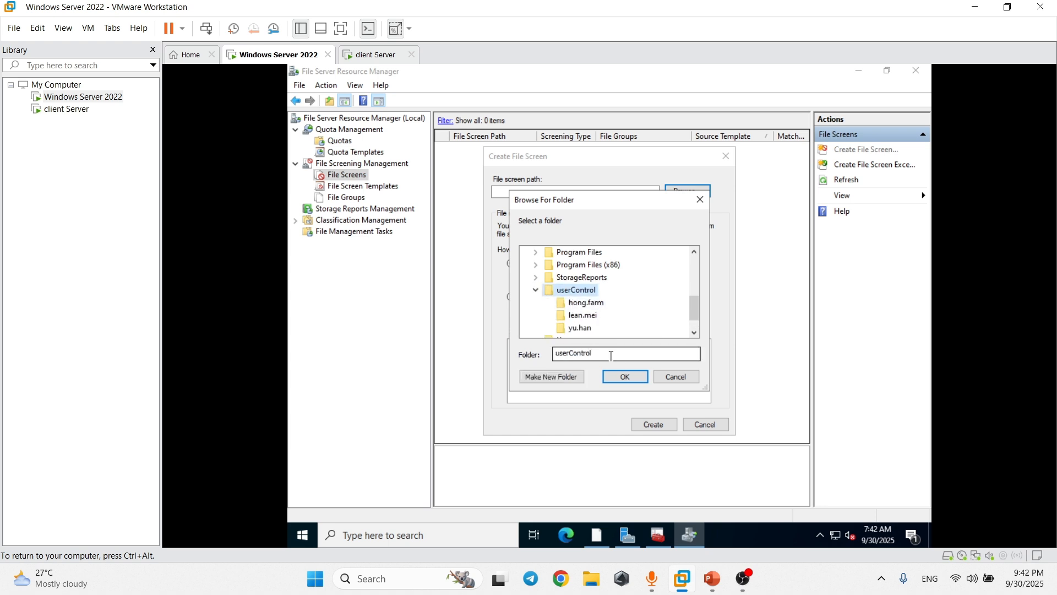
pyautogui.click(627, 384)
# Apply the img/sound/videos/executablefile template, create the screen, and check its details.
pyautogui.click(552, 279)
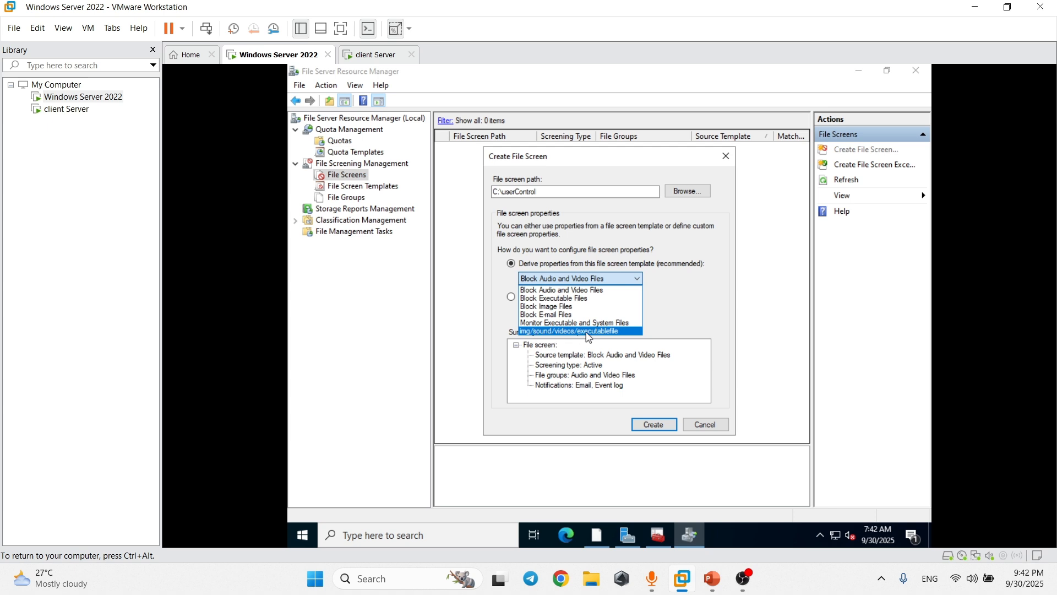
pyautogui.click(586, 331)
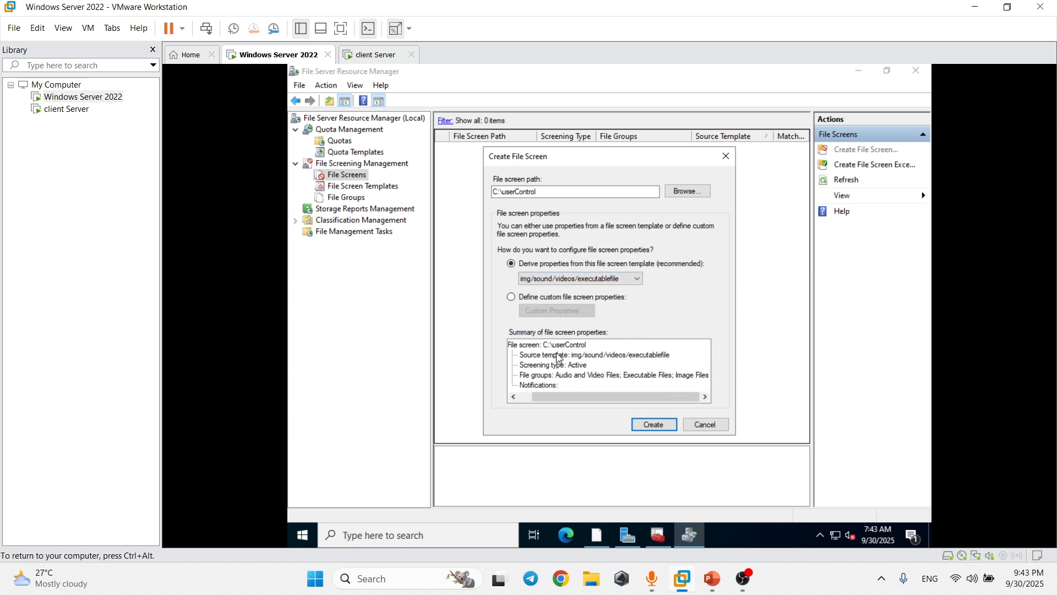
pyautogui.click(671, 429)
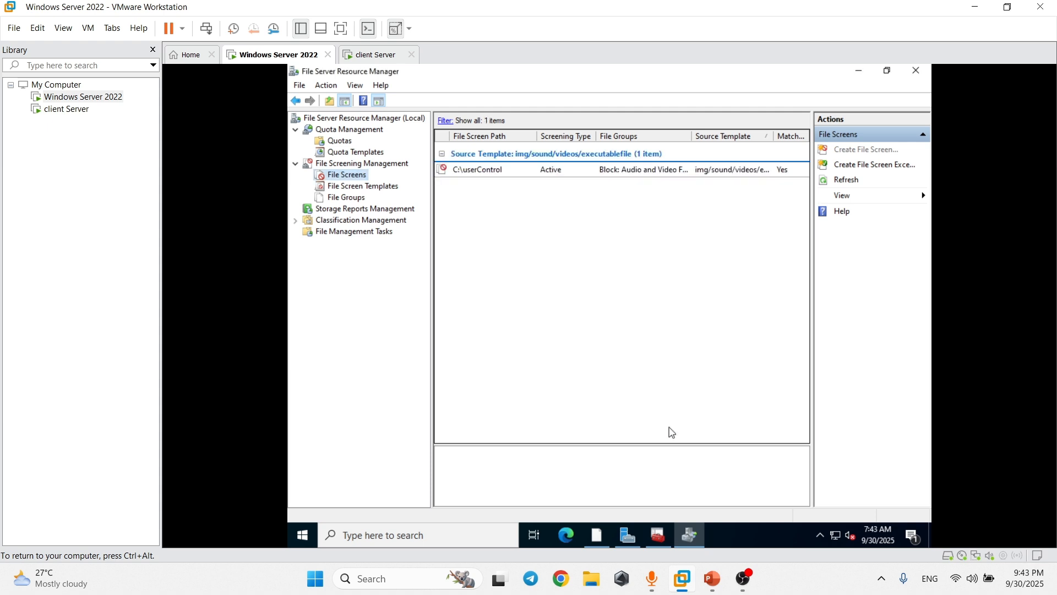
pyautogui.click(501, 175)
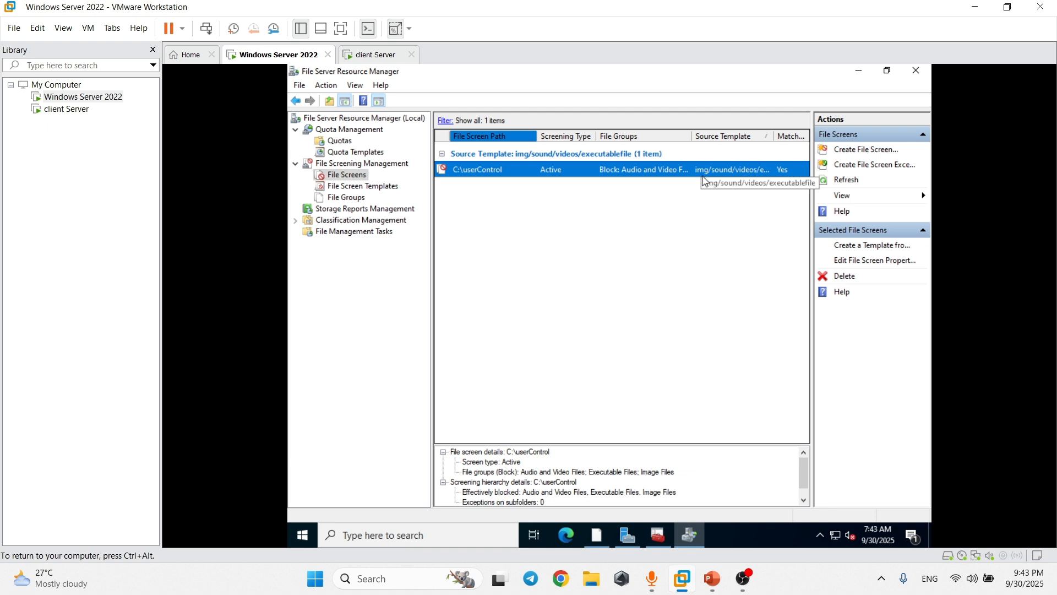
pyautogui.click(594, 202)
# On the client Server VM, launch Edge and show the downloaded MP4 in its folder.
pyautogui.click(374, 54)
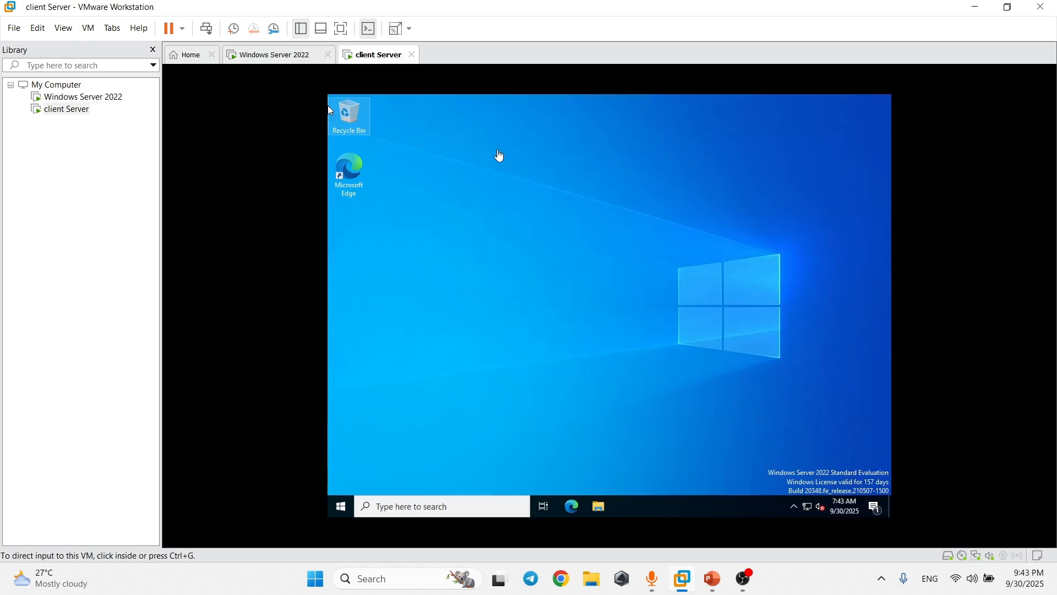
pyautogui.rightClick(545, 200)
pyautogui.rightClick(505, 185)
pyautogui.click(362, 174)
pyautogui.doubleClick(355, 169)
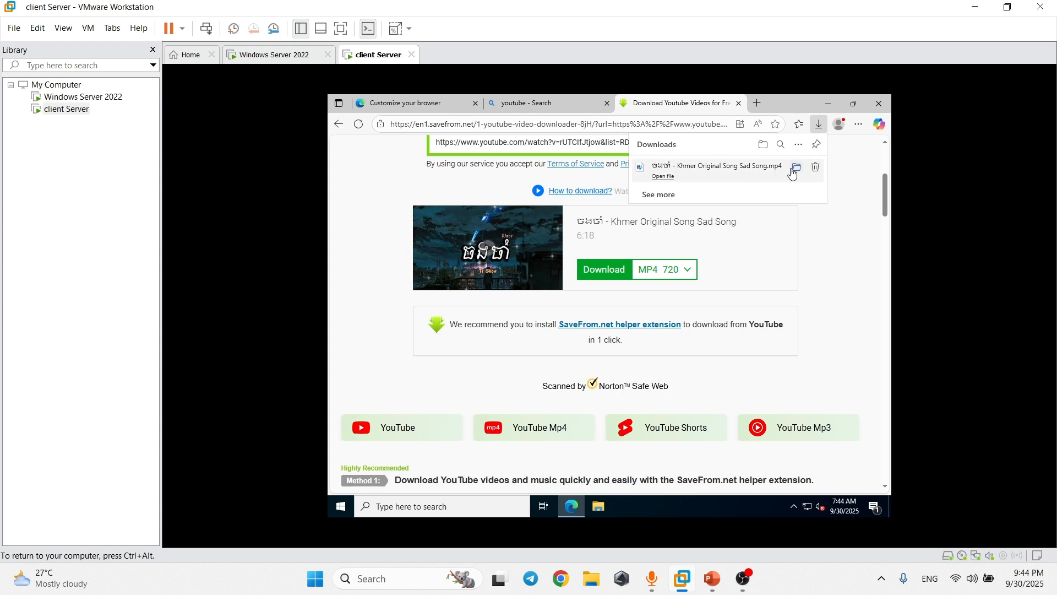
pyautogui.click(792, 169)
# Check the downloaded file's properties to confirm it is an MP4 Video.
pyautogui.rightClick(602, 229)
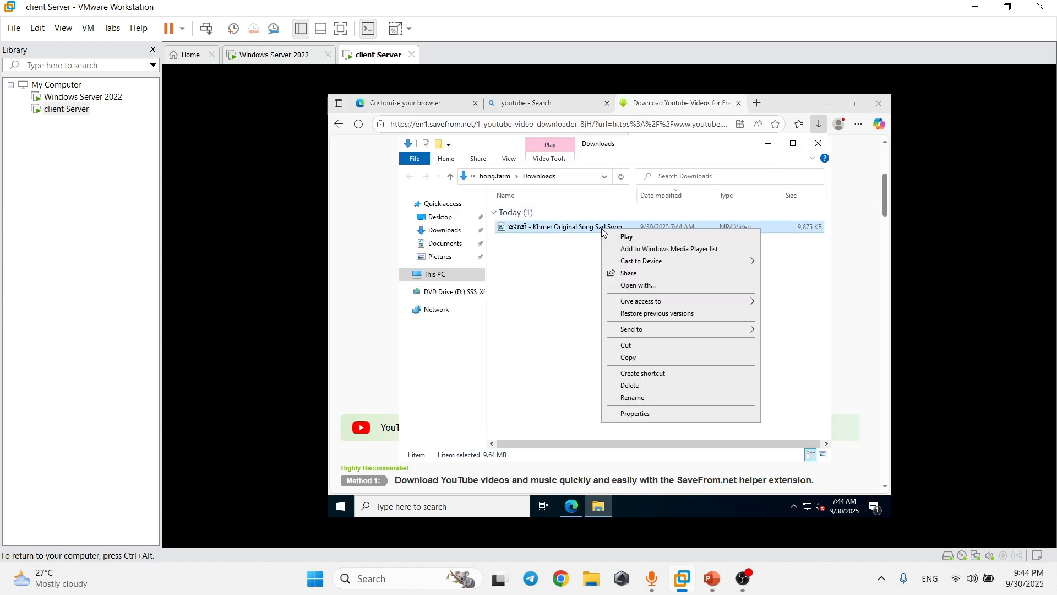
pyautogui.click(667, 412)
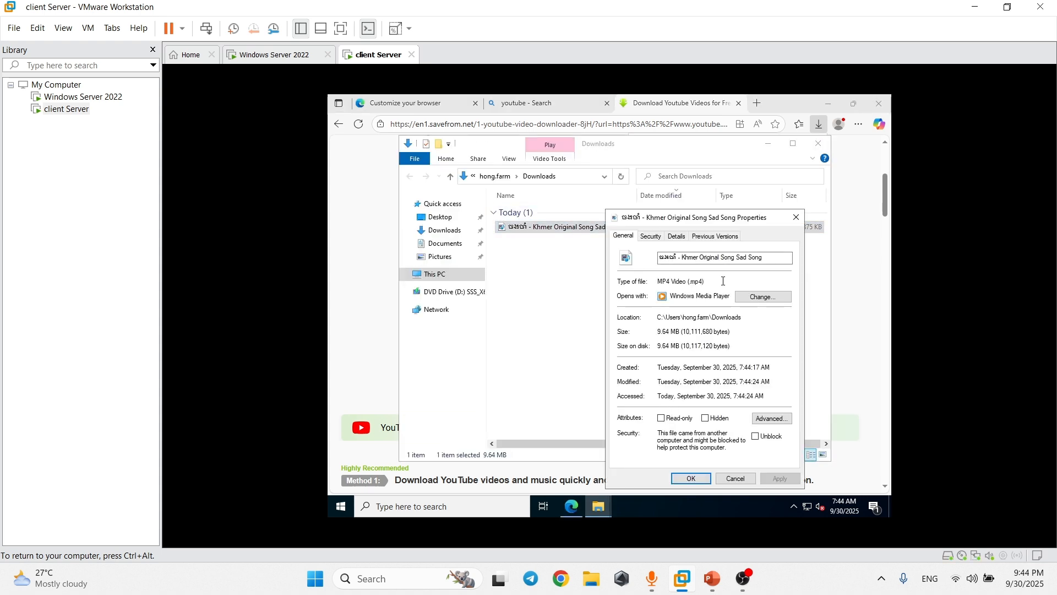
pyautogui.moveTo(703, 282); pyautogui.dragTo(693, 286)
pyautogui.click(796, 217)
# Cut the MP4 and paste it onto the K: drive share, which is denied.
pyautogui.rightClick(582, 227)
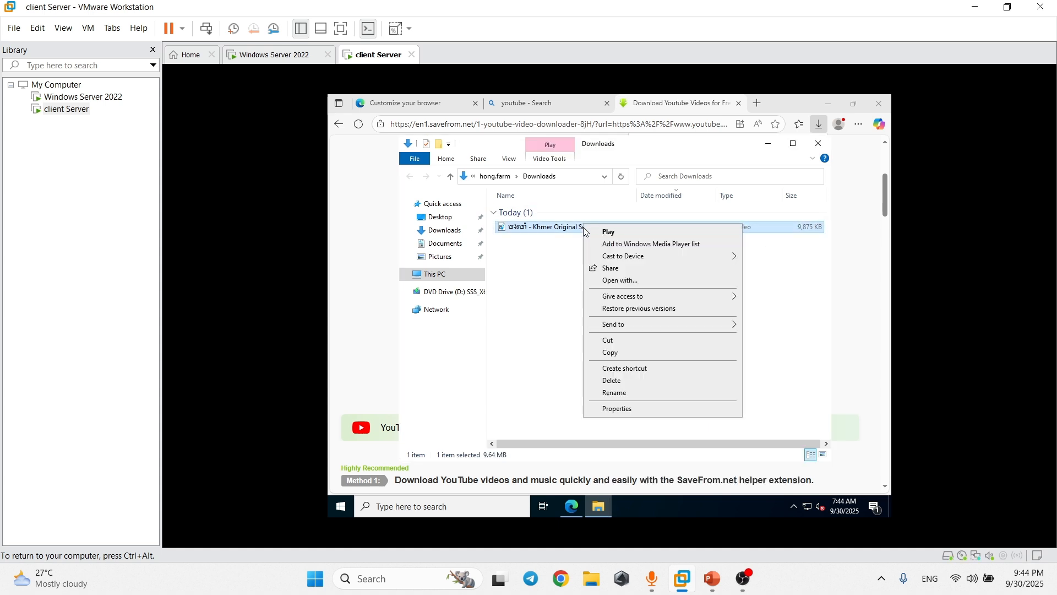
pyautogui.click(619, 342)
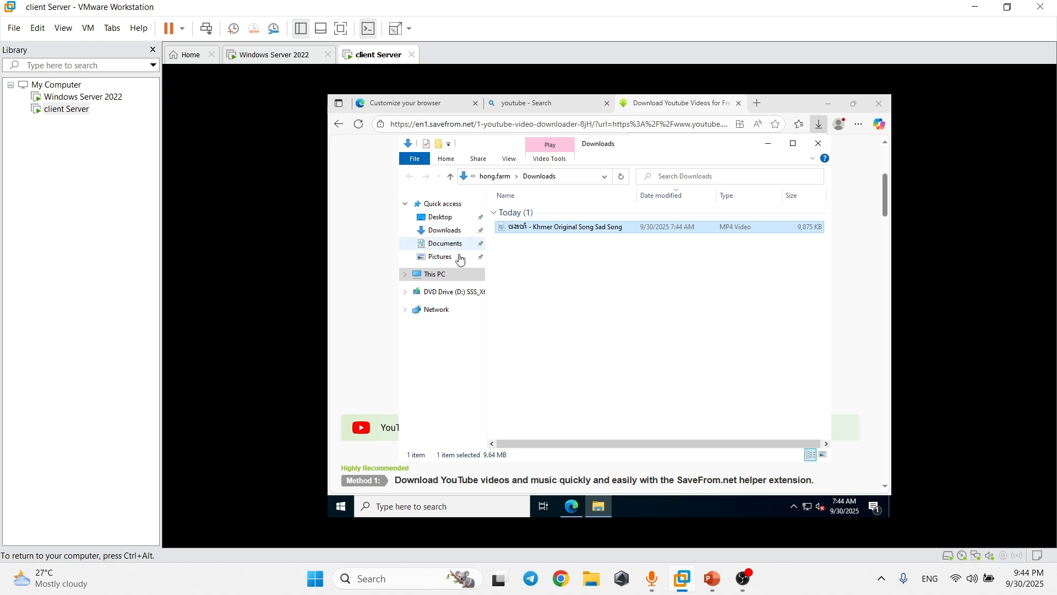
pyautogui.click(455, 275)
pyautogui.doubleClick(551, 404)
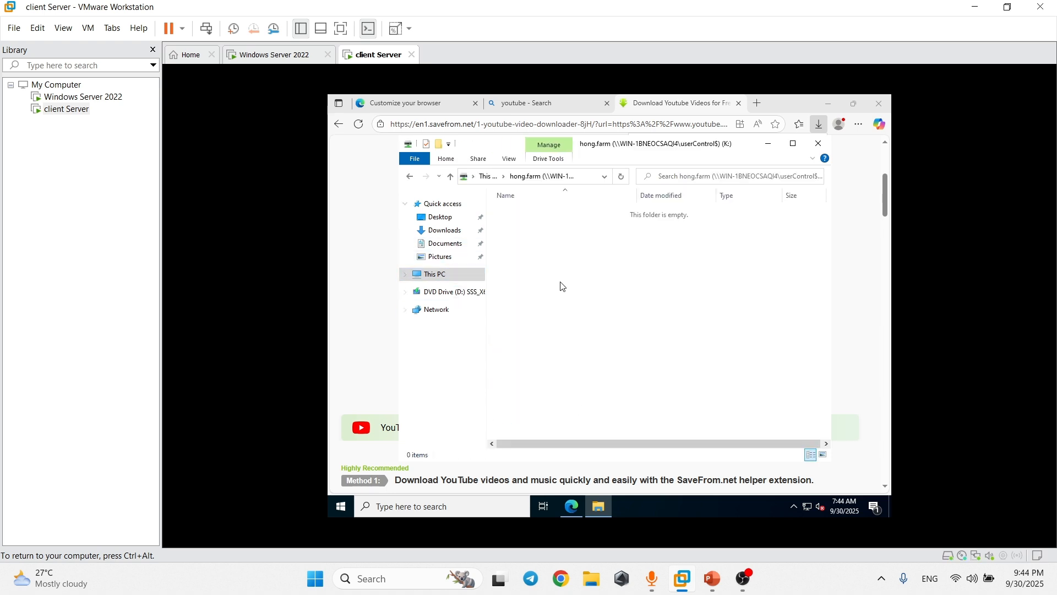
pyautogui.rightClick(560, 283)
pyautogui.click(598, 359)
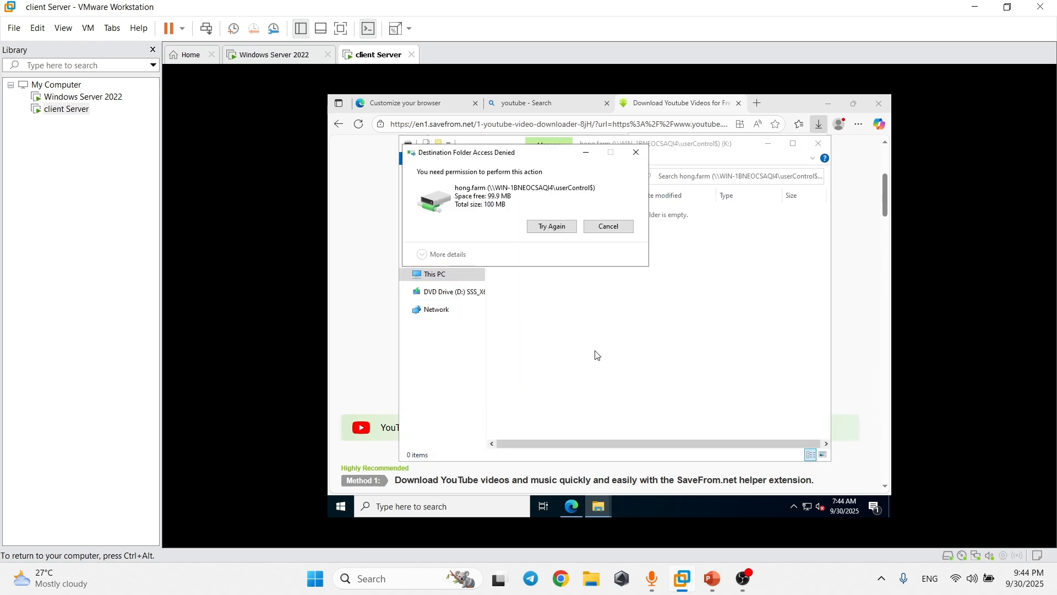